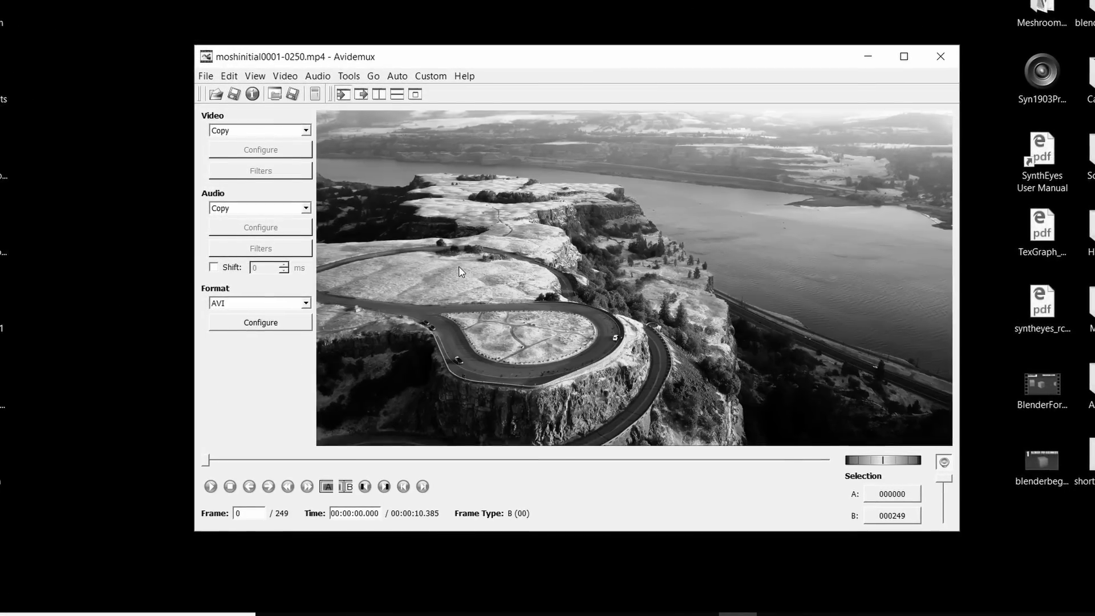
{"action": "key", "text": "Left"}
{"action": "key", "text": "Right"}
{"action": "key", "text": "Right"}
{"action": "key", "text": "Right"}
{"action": "key", "text": "Right"}
{"action": "key", "text": "Right"}
{"action": "key", "text": "Right"}
{"action": "key", "text": "Right"}
{"action": "key", "text": "Right"}
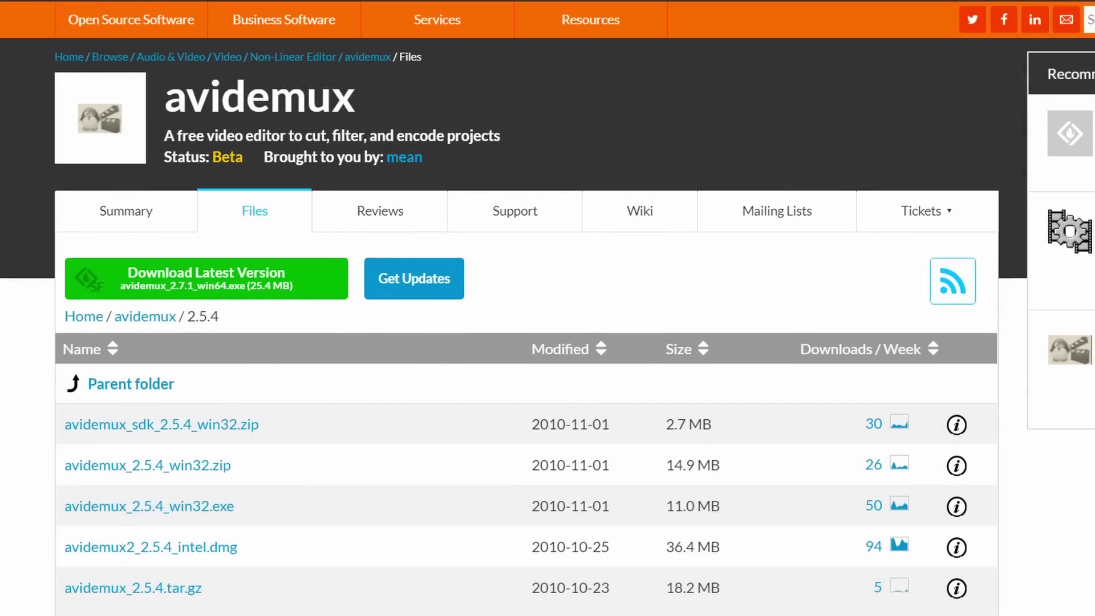
{"action": "scroll", "coordinate": [548, 308], "scroll_direction": "down", "scroll_amount": 2}
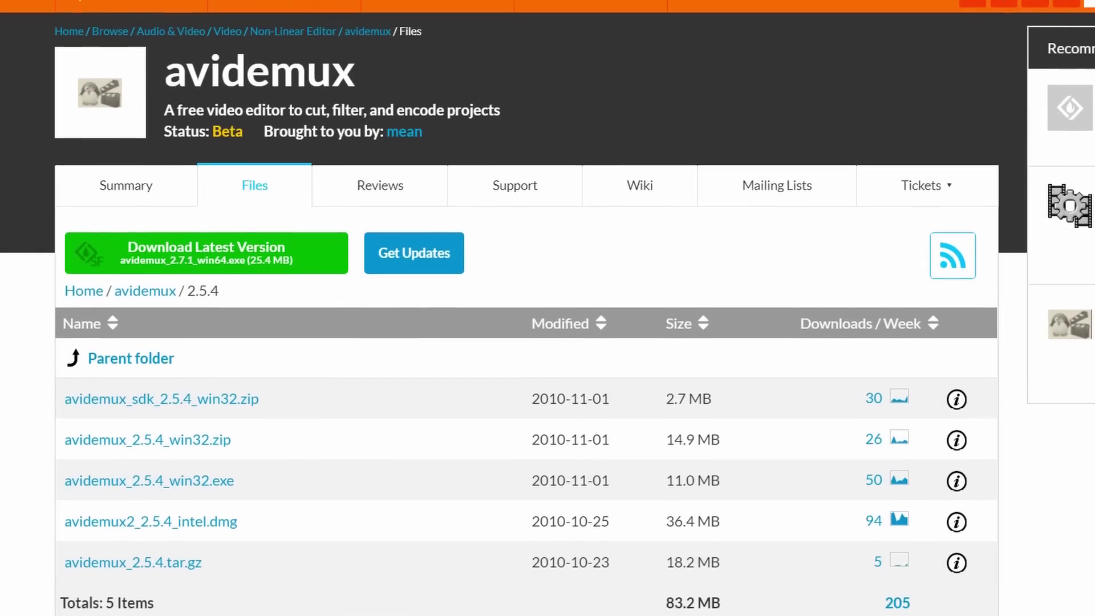
{"action": "scroll", "coordinate": [548, 308], "scroll_direction": "down", "scroll_amount": 2}
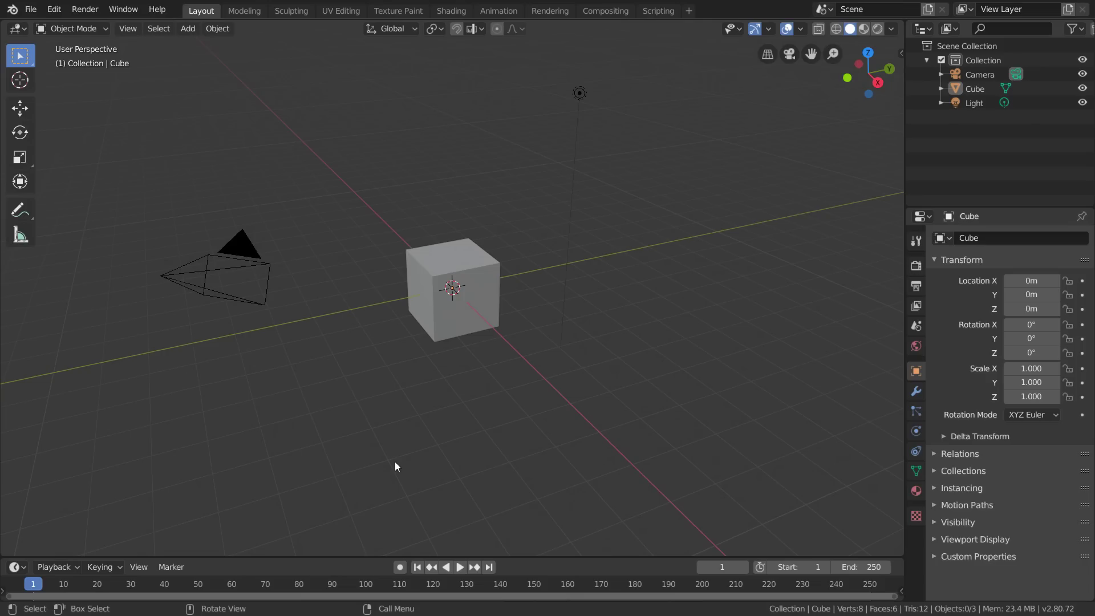
Create a Video Editing workspace and add OriginalFootage.mp4 from the Desktop to the sequencer as a movie strip.
{"action": "left_click", "coordinate": [689, 11]}
{"action": "mouse_move", "coordinate": [673, 91]}
{"action": "left_click", "coordinate": [761, 105]}
{"action": "left_click", "coordinate": [243, 306]}
{"action": "left_click", "coordinate": [263, 370]}
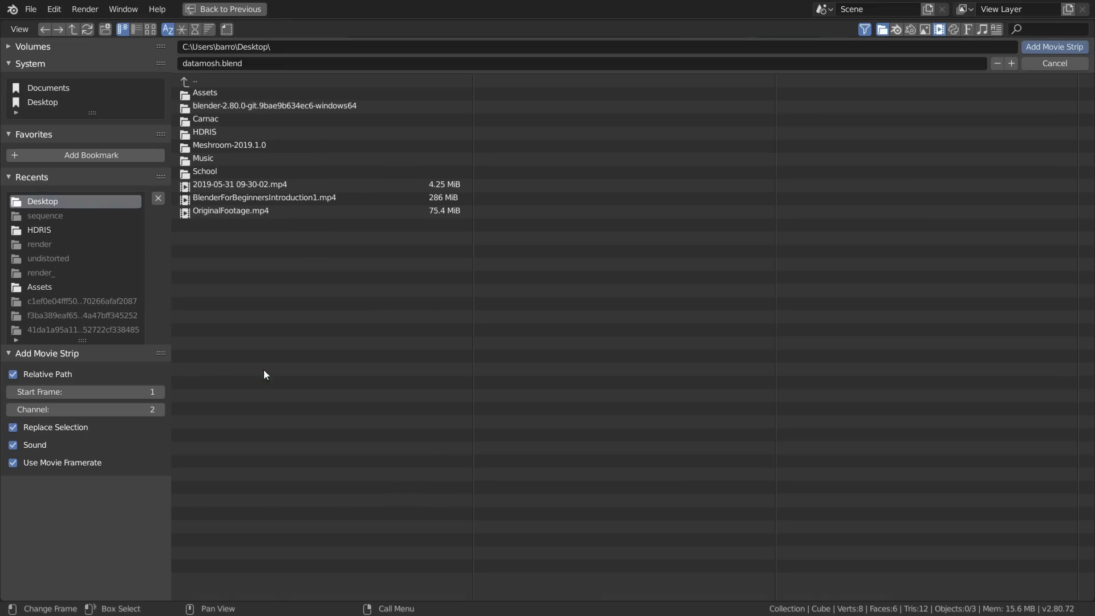
{"action": "left_click", "coordinate": [236, 210]}
{"action": "double_click", "coordinate": [237, 210]}
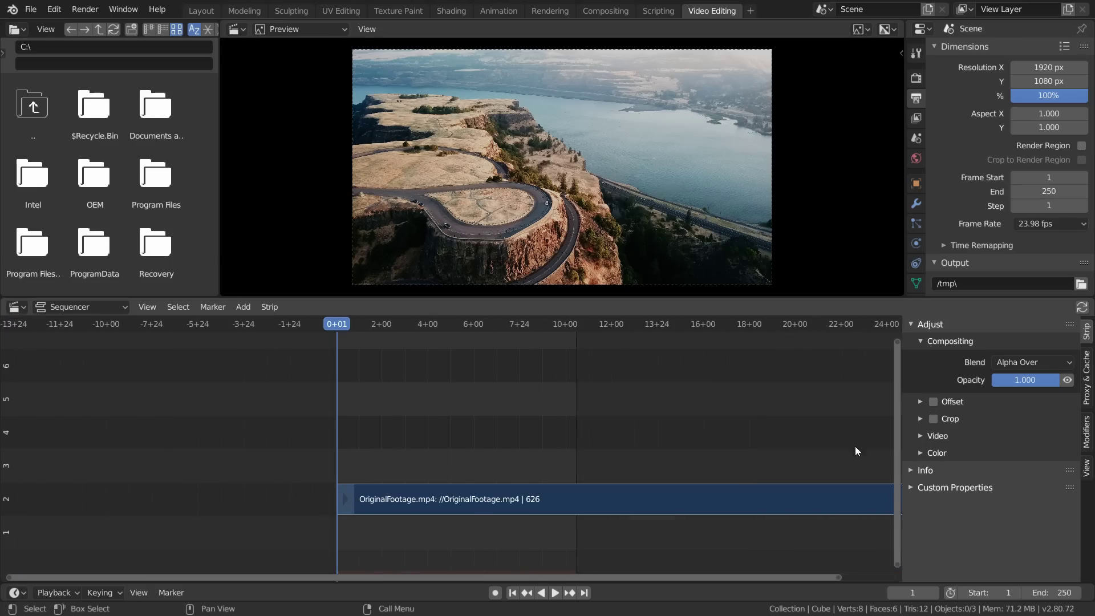
Set the render resolution to 4096 x 2160 px to match the resolution of the footage strip.
{"action": "scroll", "coordinate": [934, 464], "scroll_direction": "down", "scroll_amount": 5}
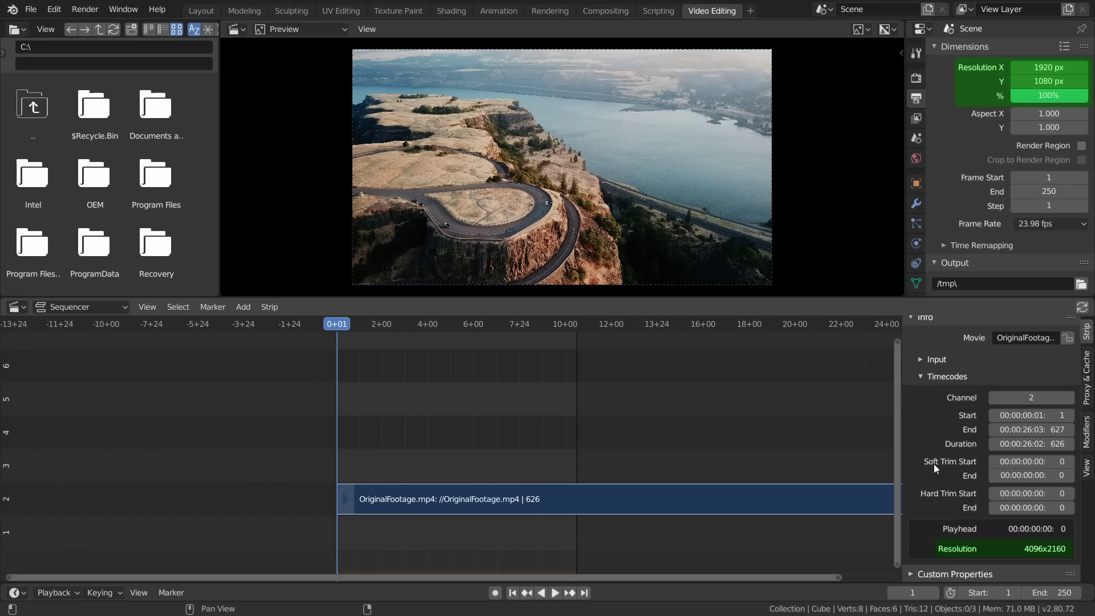
{"action": "left_click", "coordinate": [1049, 66]}
{"action": "type", "text": "4096"}
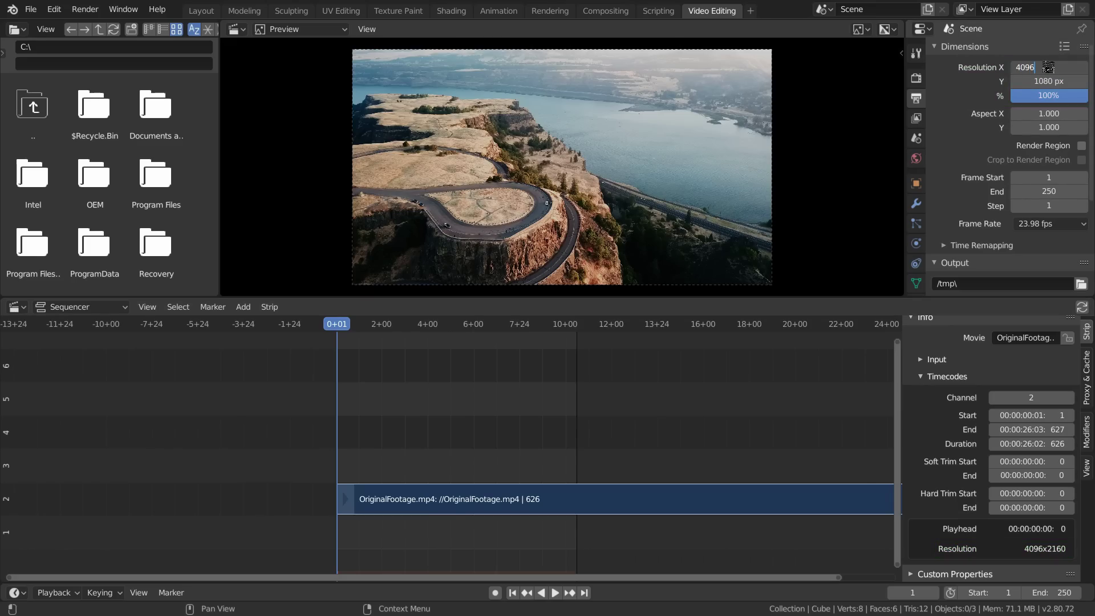
{"action": "key", "text": "Tab"}
{"action": "type", "text": "2160"}
{"action": "key", "text": "Return"}
{"action": "key", "text": "Home"}
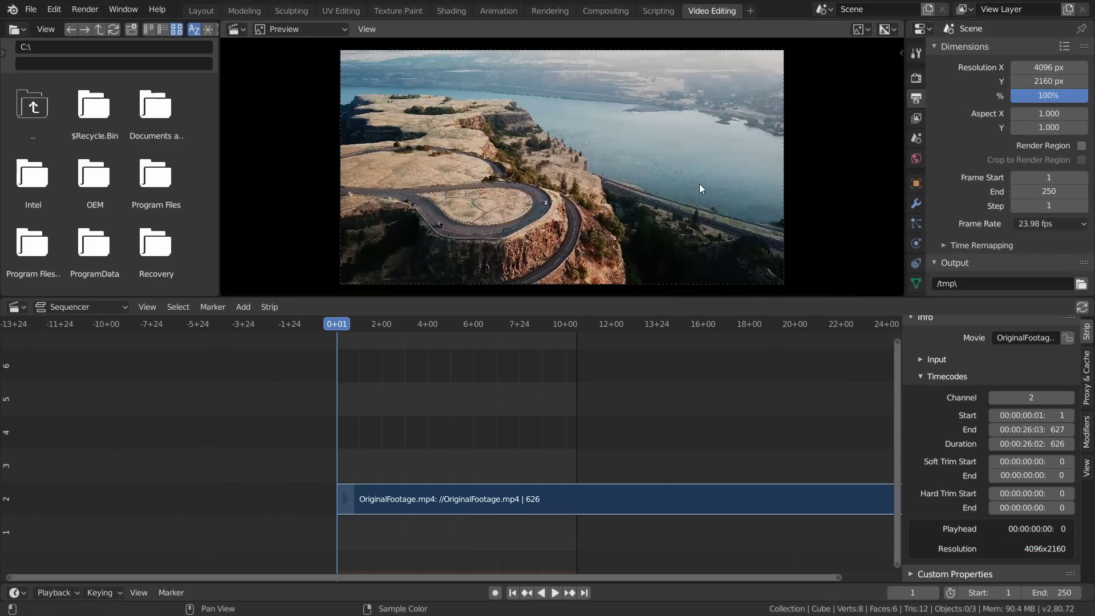
Set the scene's color management View Transform to Standard.
{"action": "left_click", "coordinate": [916, 77]}
{"action": "left_click", "coordinate": [984, 253]}
{"action": "scroll", "coordinate": [981, 245], "scroll_direction": "down", "scroll_amount": 4}
{"action": "left_click", "coordinate": [1021, 207]}
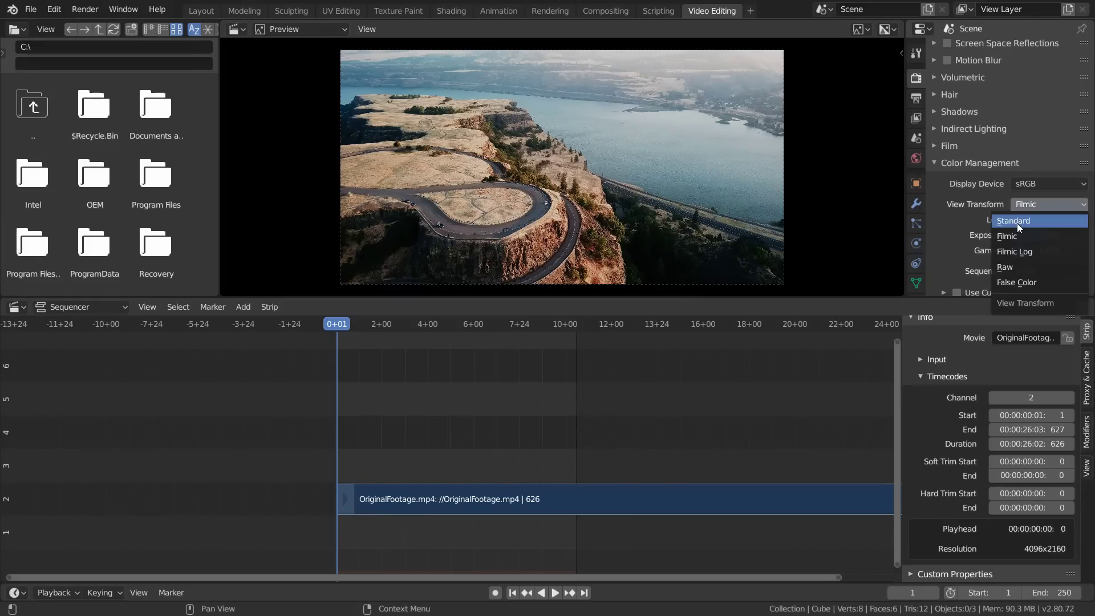
{"action": "left_click", "coordinate": [1017, 223]}
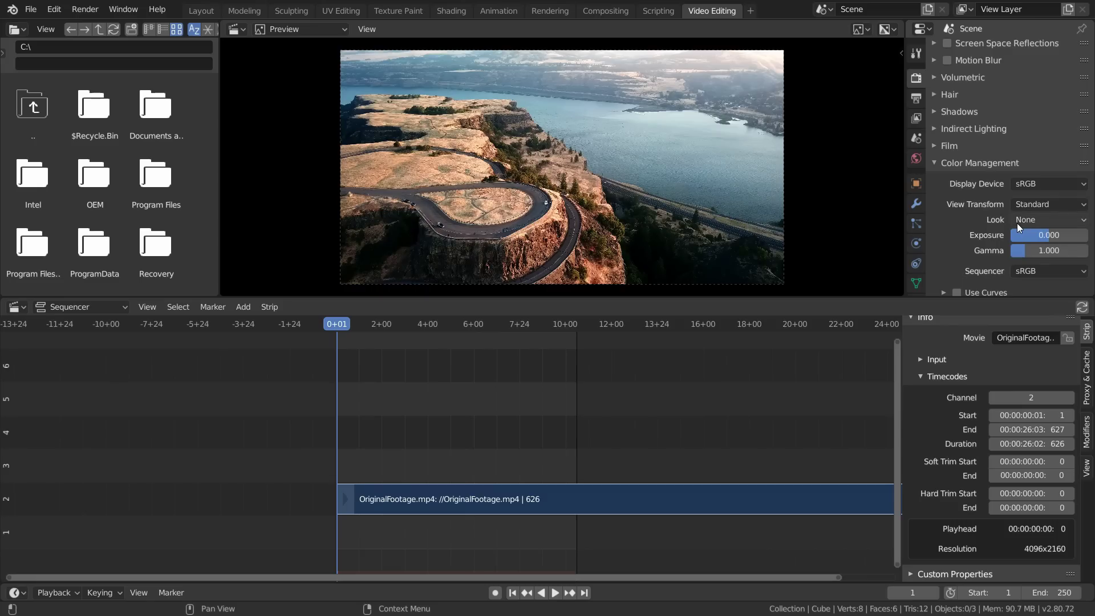
Shift the OriginalFootage.mp4 strip one frame along so that it starts at frame 2.
{"action": "left_click", "coordinate": [1070, 416]}
{"action": "scroll", "coordinate": [326, 502], "scroll_direction": "up", "scroll_amount": 9}
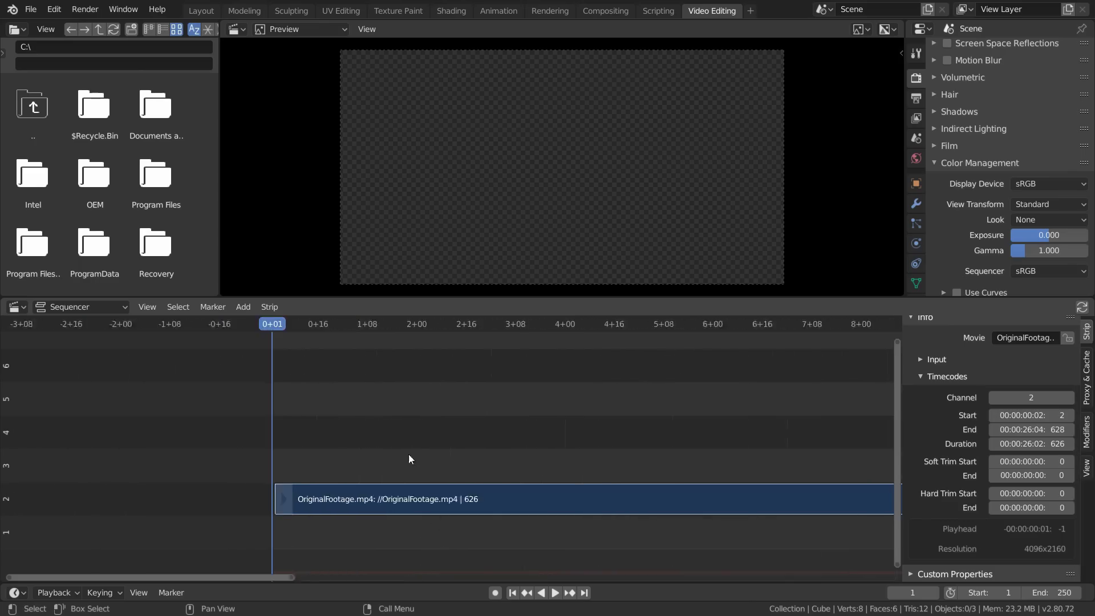
{"action": "middle_click_drag", "start_coordinate": [192, 500], "coordinate": [274, 428]}
Add TrackingDots.jpg as an image strip at frame 1, shorten it to one frame and check the following frame.
{"action": "left_click", "coordinate": [242, 307]}
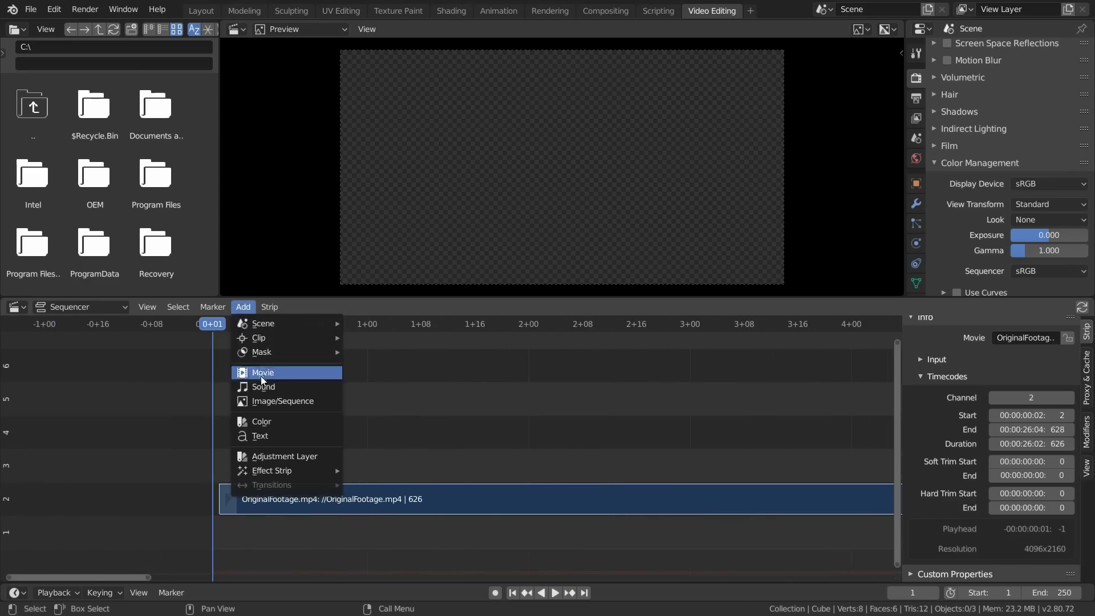
{"action": "left_click", "coordinate": [266, 398]}
{"action": "double_click", "coordinate": [214, 198]}
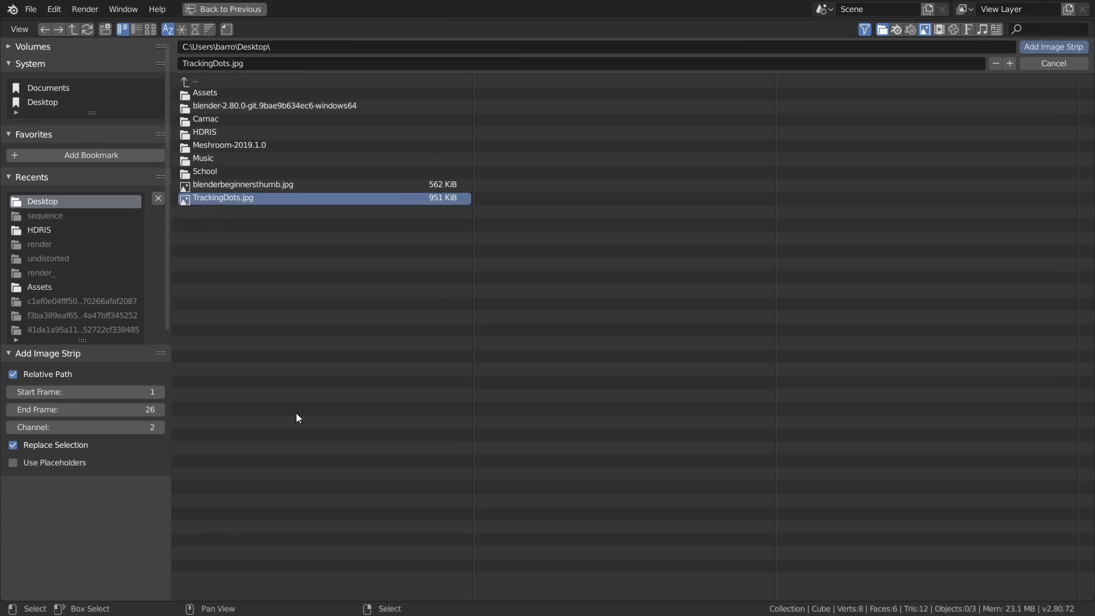
{"action": "left_click_drag", "start_coordinate": [382, 470], "coordinate": [218, 472]}
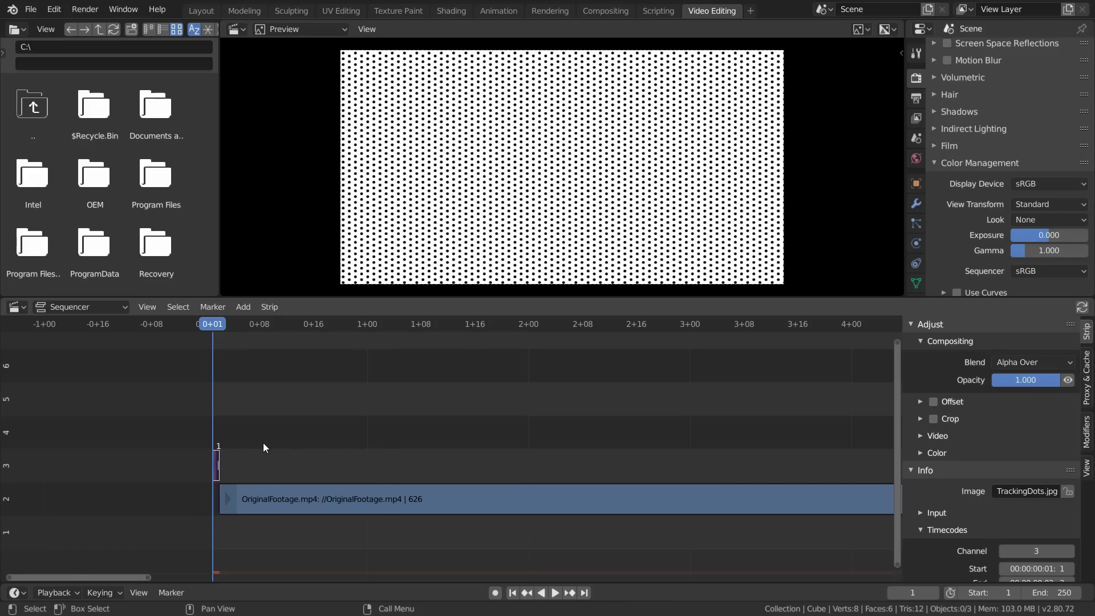
{"action": "key", "text": "Right"}
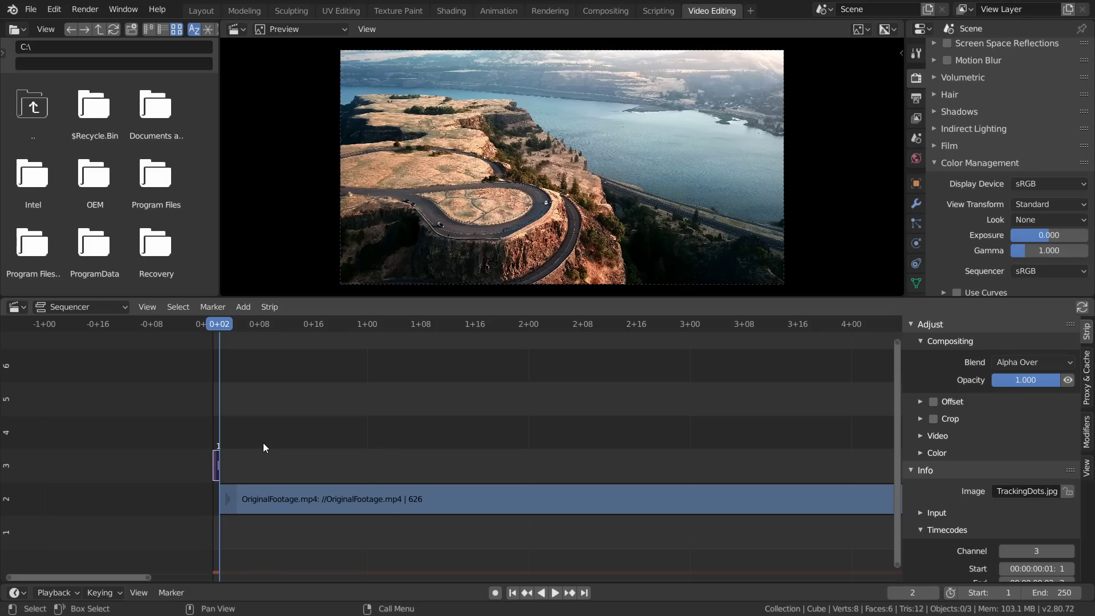
Set the render output path to a file named moshinitial on the Desktop.
{"action": "scroll", "coordinate": [290, 440], "scroll_direction": "down", "scroll_amount": 7}
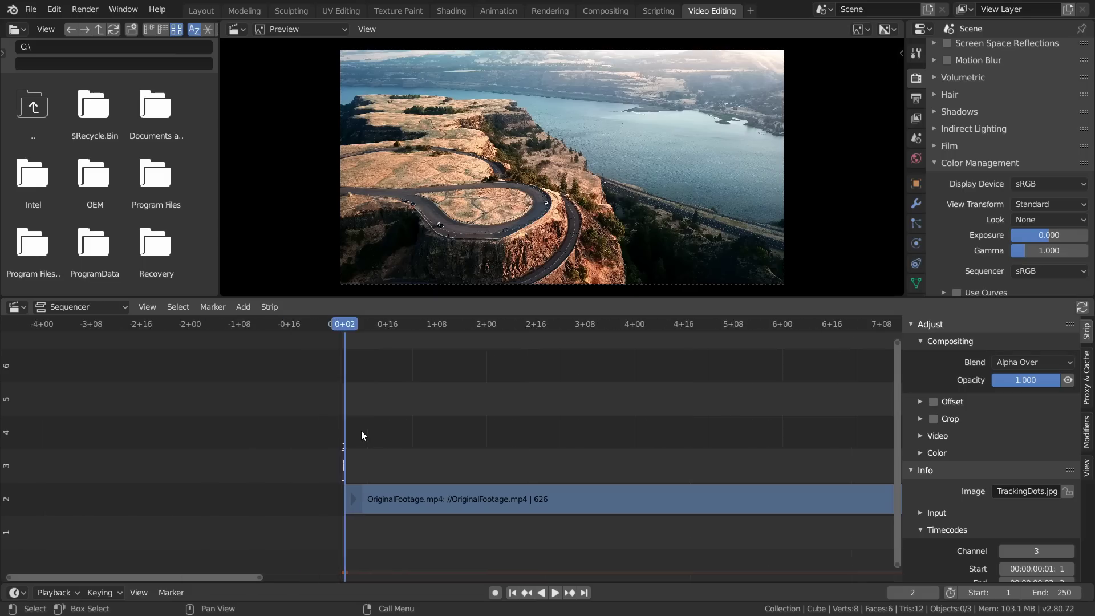
{"action": "left_click", "coordinate": [912, 99]}
{"action": "scroll", "coordinate": [970, 126], "scroll_direction": "down", "scroll_amount": 5}
{"action": "left_click", "coordinate": [1080, 136]}
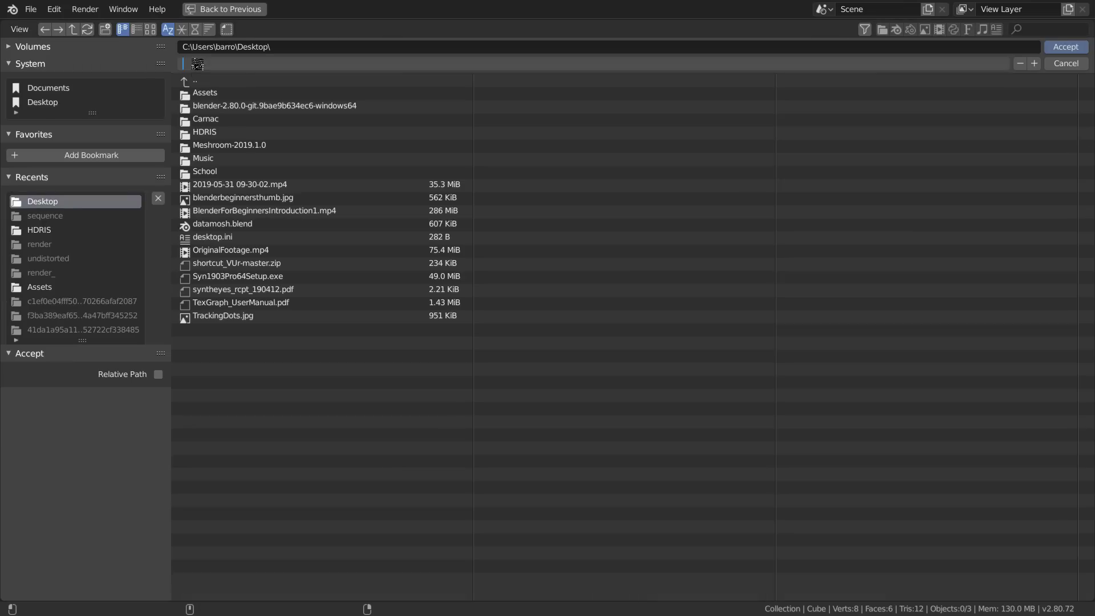
{"action": "key", "text": "Return"}
Set the output file format to FFmpeg video with an MPEG-4 container and perceptually lossless output quality.
{"action": "scroll", "coordinate": [1025, 204], "scroll_direction": "down", "scroll_amount": 5}
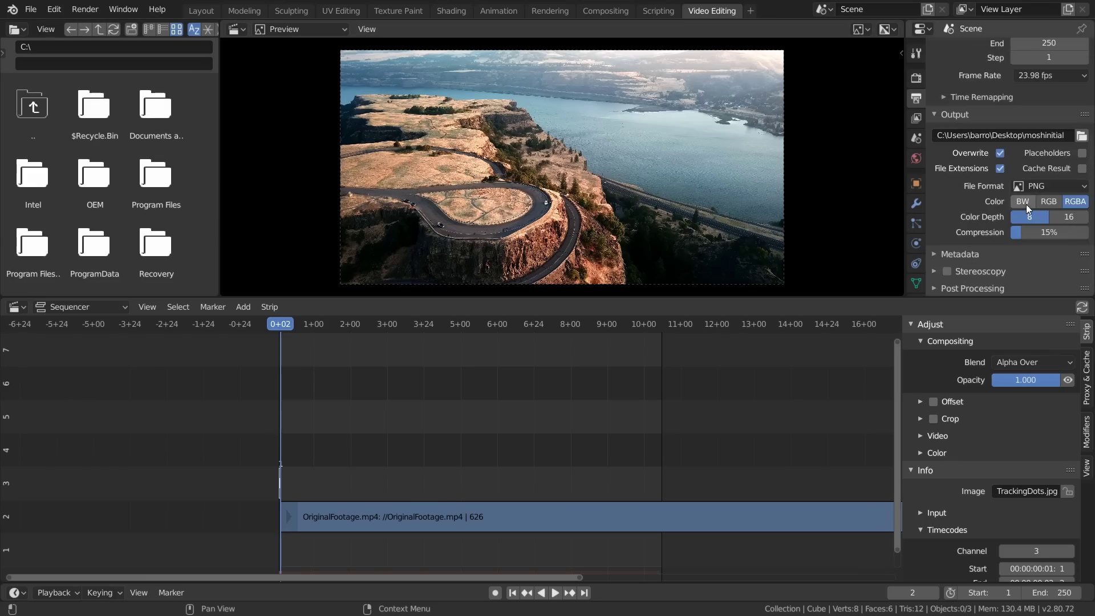
{"action": "left_click", "coordinate": [1026, 187]}
{"action": "left_click", "coordinate": [1026, 269]}
{"action": "scroll", "coordinate": [974, 239], "scroll_direction": "down", "scroll_amount": 5}
{"action": "left_click", "coordinate": [1036, 145]}
{"action": "left_click", "coordinate": [1029, 193]}
{"action": "left_click", "coordinate": [1029, 218]}
{"action": "left_click", "coordinate": [1014, 265]}
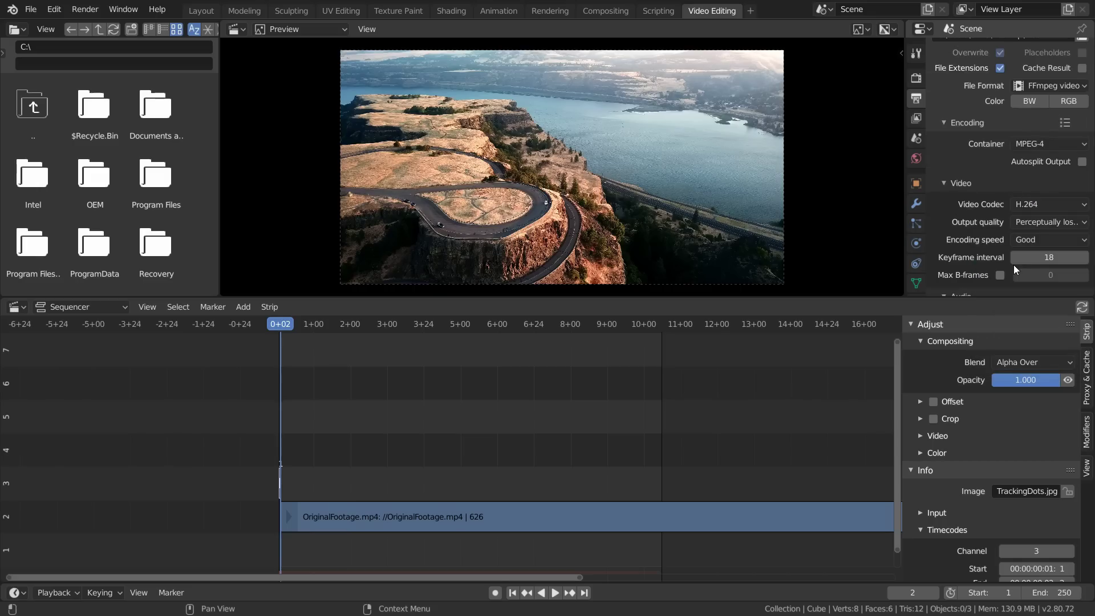
Render the whole animation to the video file, close the render view and save the project.
{"action": "key", "text": "ctrl+F12"}
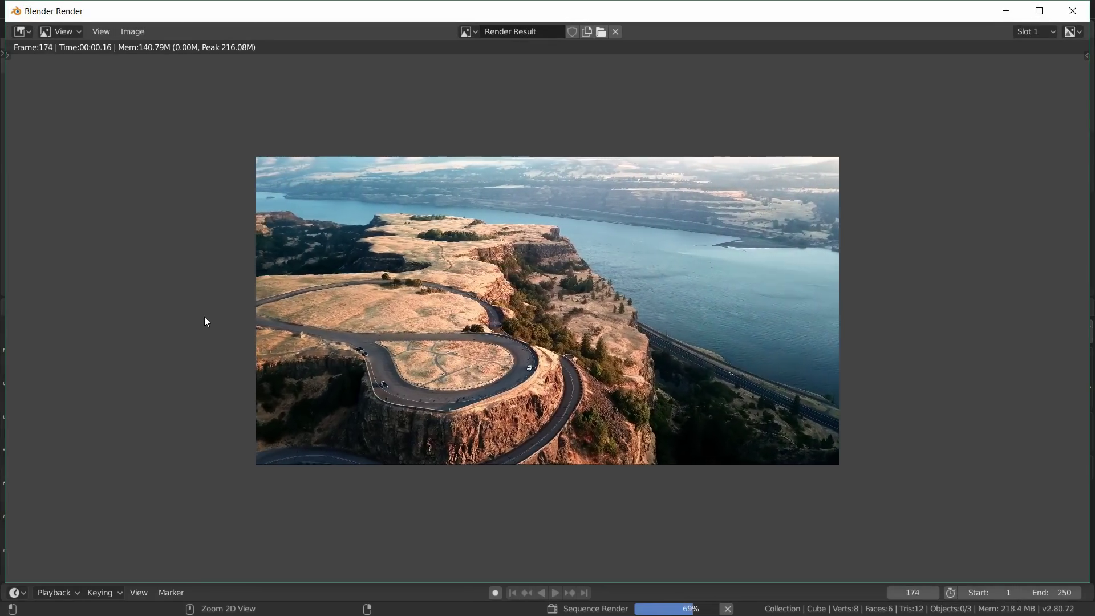
{"action": "left_click", "coordinate": [1073, 11]}
{"action": "key", "text": "ctrl+s"}
{"action": "key", "text": "alt+F11"}
Switch to Avidemux and load the rendered moshinitial video from the Desktop, declining both the safe H.264 mode and the index rebuild.
{"action": "left_click", "coordinate": [686, 602]}
{"action": "left_click", "coordinate": [202, 602]}
{"action": "type", "text": "av"}
{"action": "left_click", "coordinate": [182, 219]}
{"action": "left_click_drag", "start_coordinate": [391, 122], "coordinate": [504, 81]}
{"action": "left_click_drag", "start_coordinate": [27, 379], "coordinate": [412, 253]}
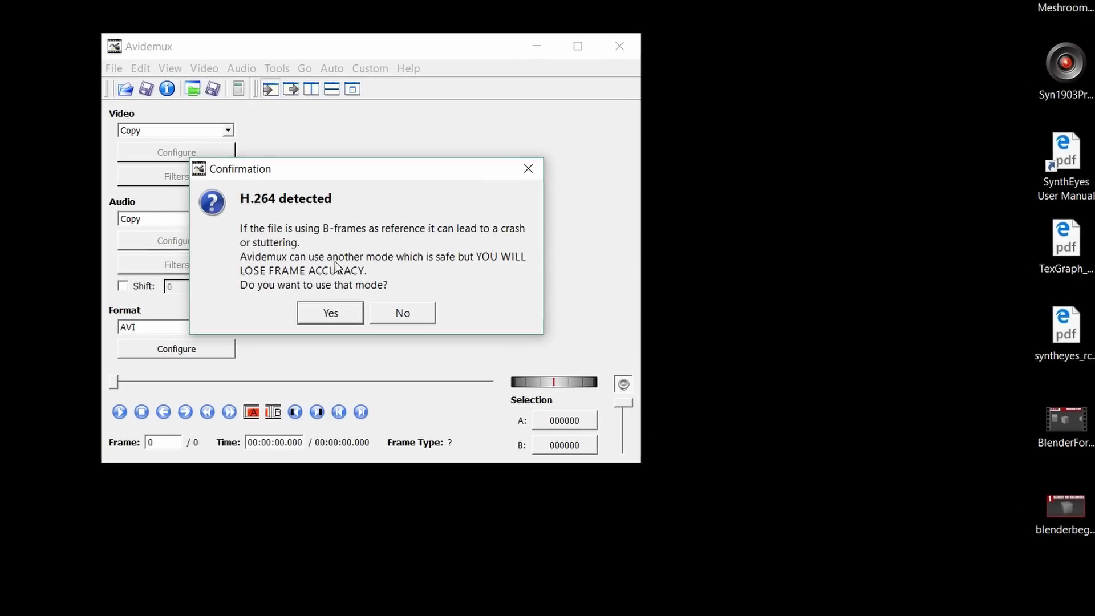
{"action": "left_click", "coordinate": [411, 314]}
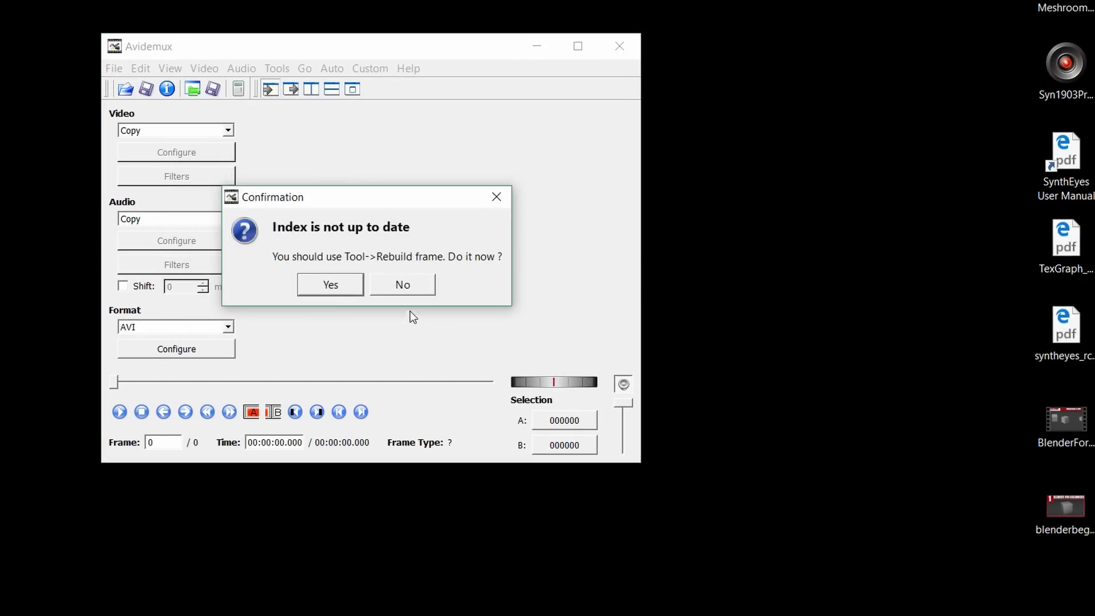
{"action": "left_click", "coordinate": [401, 284]}
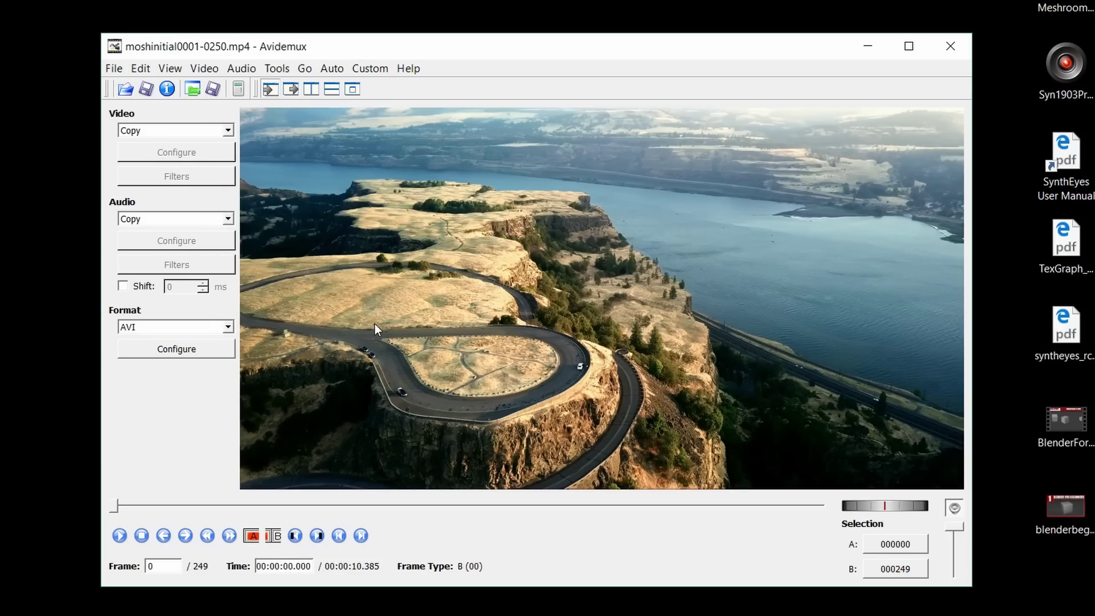
Go back and forth through the opening frames of the video and examine their frame types.
{"action": "key", "text": "Right"}
{"action": "key", "text": "Right"}
{"action": "key", "text": "Right"}
{"action": "key", "text": "Right"}
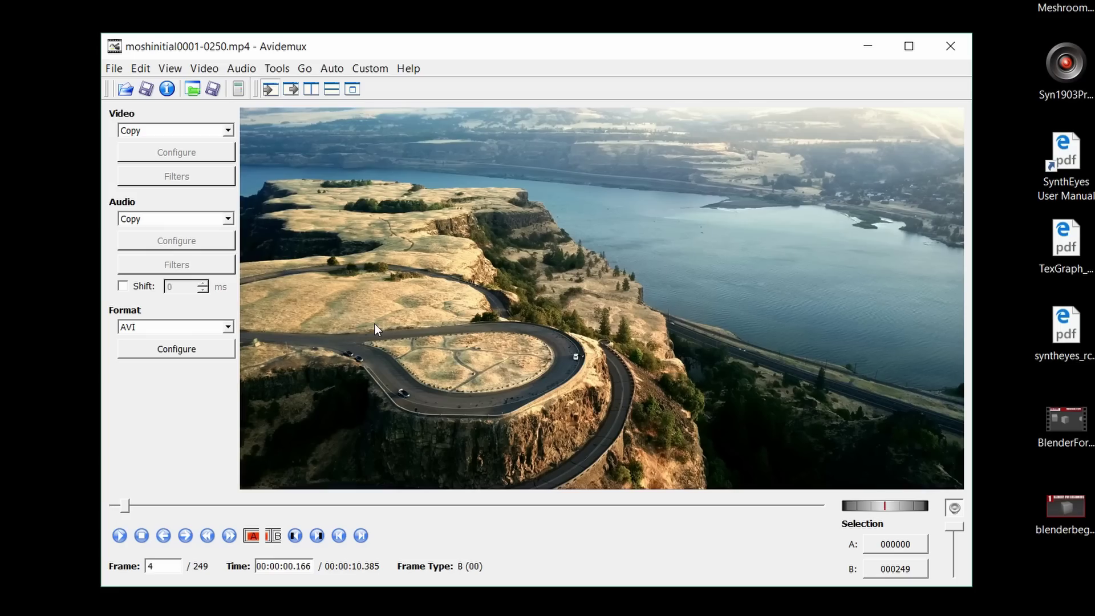
{"action": "key", "text": "Right"}
{"action": "key", "text": "Right"}
{"action": "key", "text": "Right"}
{"action": "key", "text": "Right"}
{"action": "key", "text": "Right"}
{"action": "key", "text": "Left"}
{"action": "key", "text": "Left"}
{"action": "key", "text": "Left"}
{"action": "key", "text": "Left"}
{"action": "key", "text": "Left"}
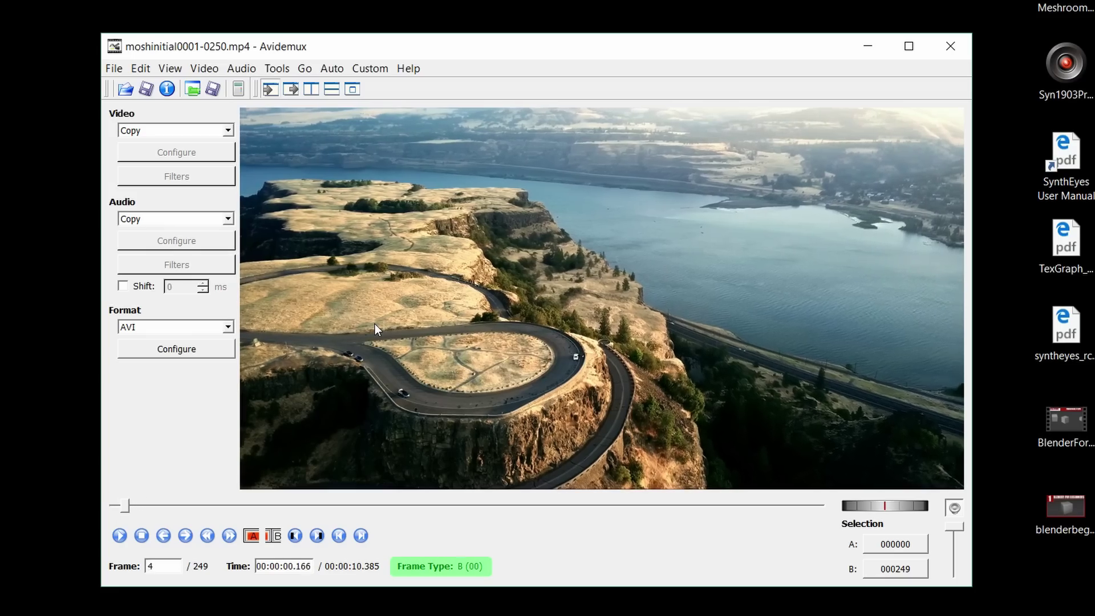
{"action": "key", "text": "Left"}
{"action": "key", "text": "Left"}
{"action": "key", "text": "Left"}
{"action": "key", "text": "Left"}
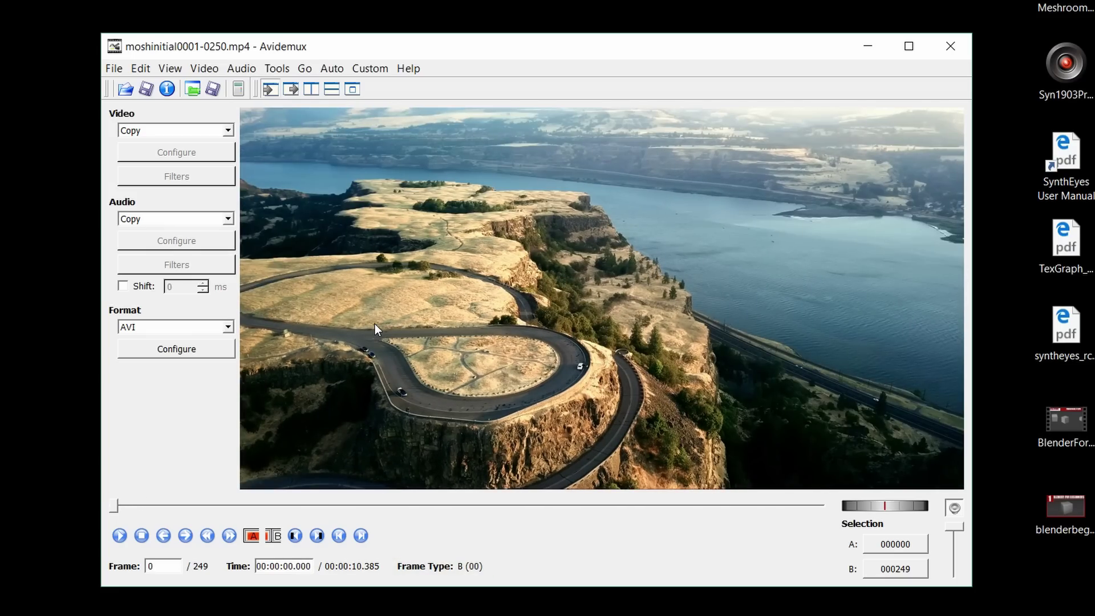
Delete the frames before the tracking-dots I-frame at frame 2.
{"action": "key", "text": "Right"}
{"action": "key", "text": "Right"}
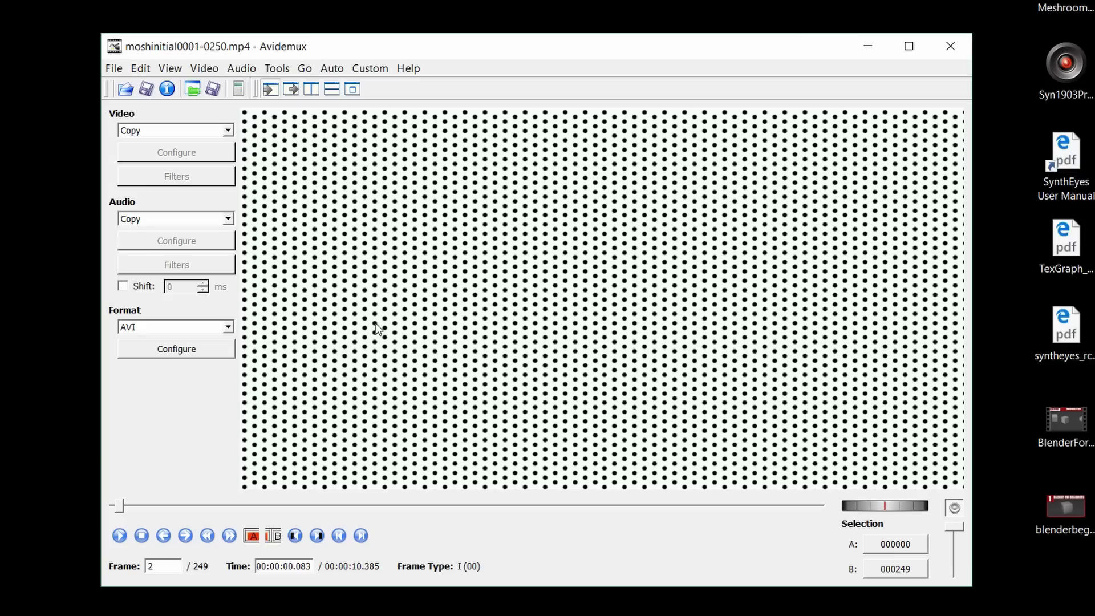
{"action": "left_click", "coordinate": [273, 536]}
{"action": "key", "text": "Delete"}
Choose the MPEG-4 ASP (Xvid) video codec and set its maximum I-frame interval to 9999 and maximum consecutive B-frames to 0.
{"action": "left_click", "coordinate": [163, 134]}
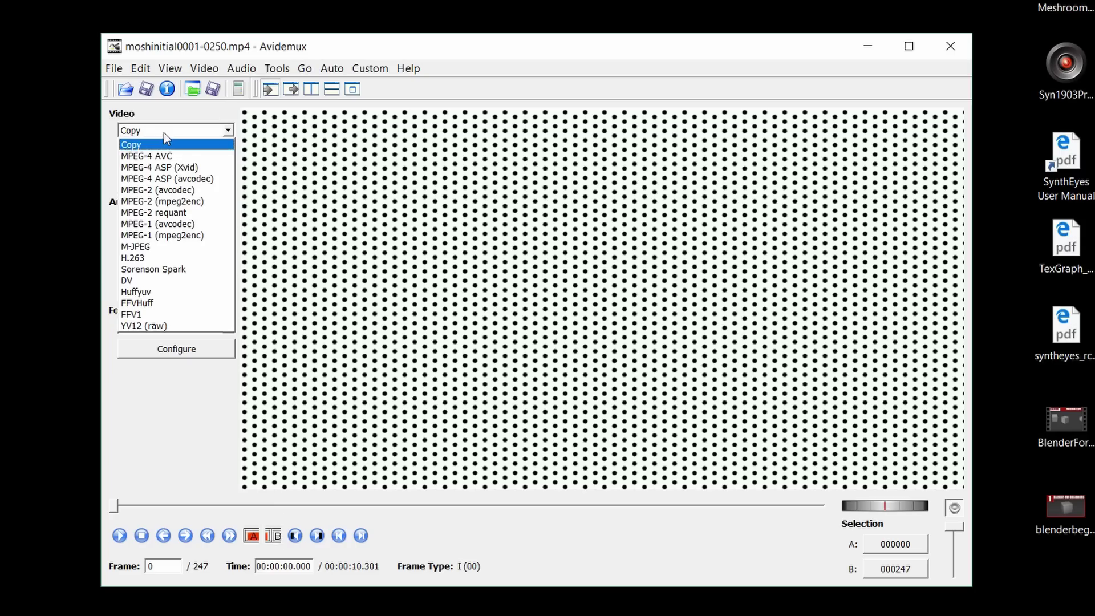
{"action": "left_click", "coordinate": [172, 167]}
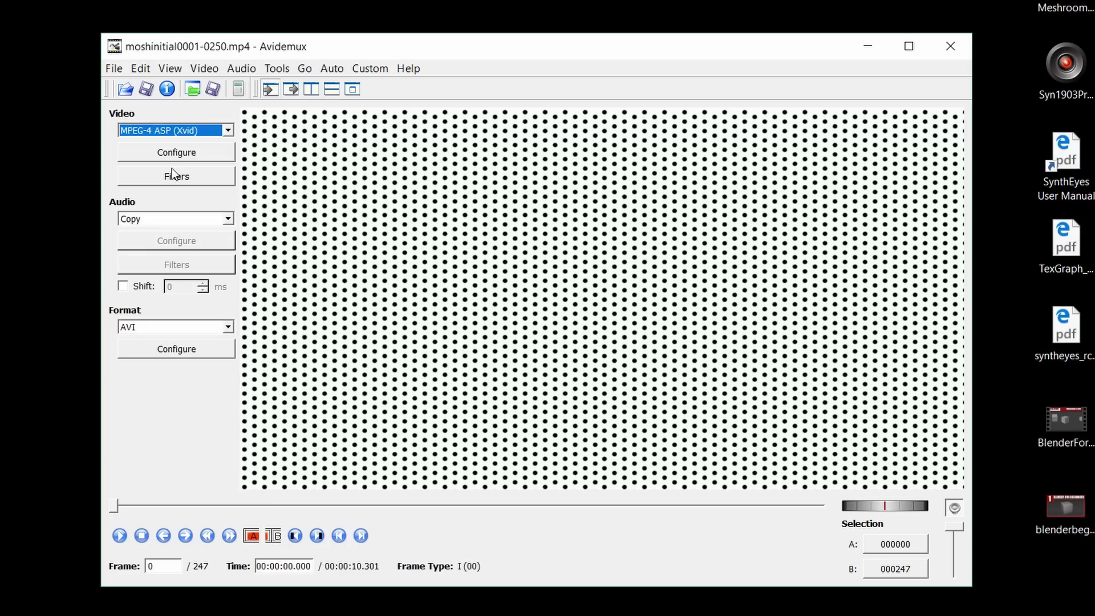
{"action": "left_click", "coordinate": [171, 155]}
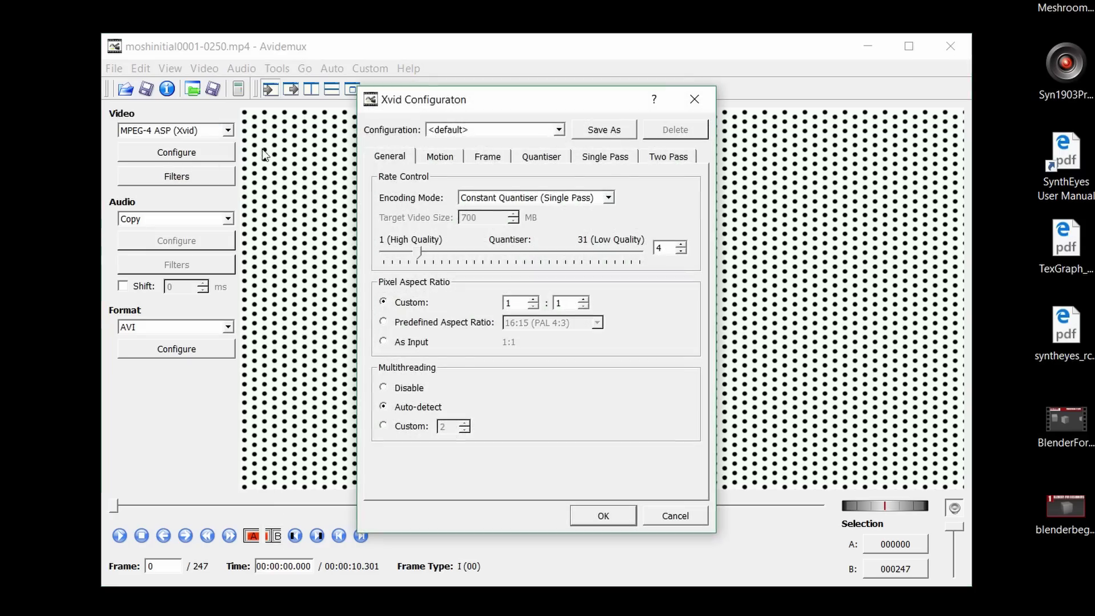
{"action": "left_click", "coordinate": [487, 156]}
{"action": "left_click_drag", "start_coordinate": [524, 311], "coordinate": [447, 312]}
{"action": "type", "text": "9999"}
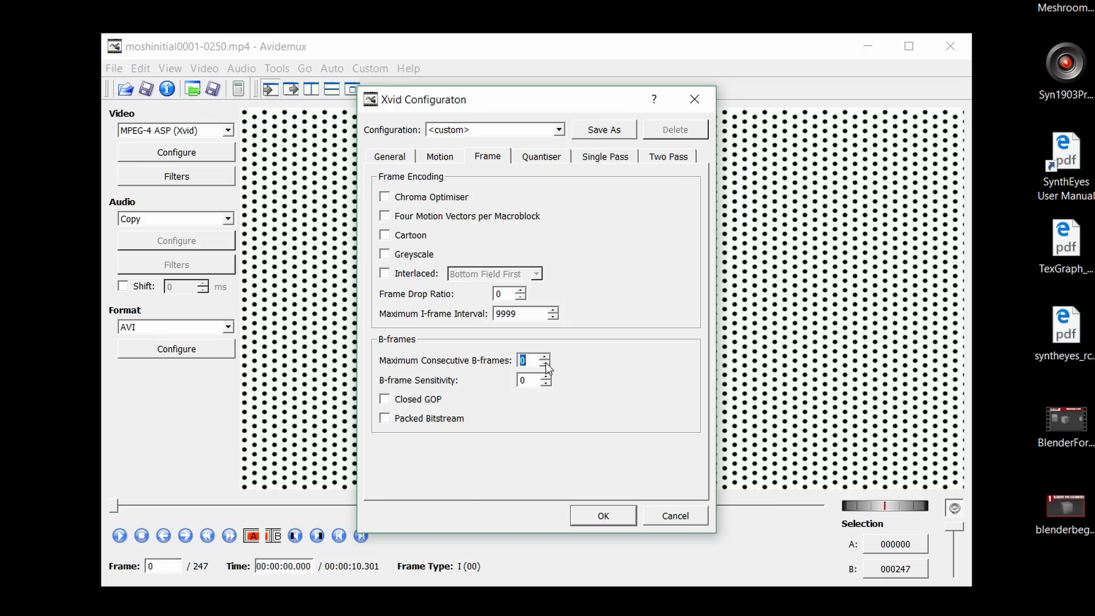
Try a quantiser of 8 for the Xvid encoding, return it to 4 and accept the configuration.
{"action": "left_click", "coordinate": [393, 157]}
{"action": "left_click_drag", "start_coordinate": [423, 253], "coordinate": [451, 254]}
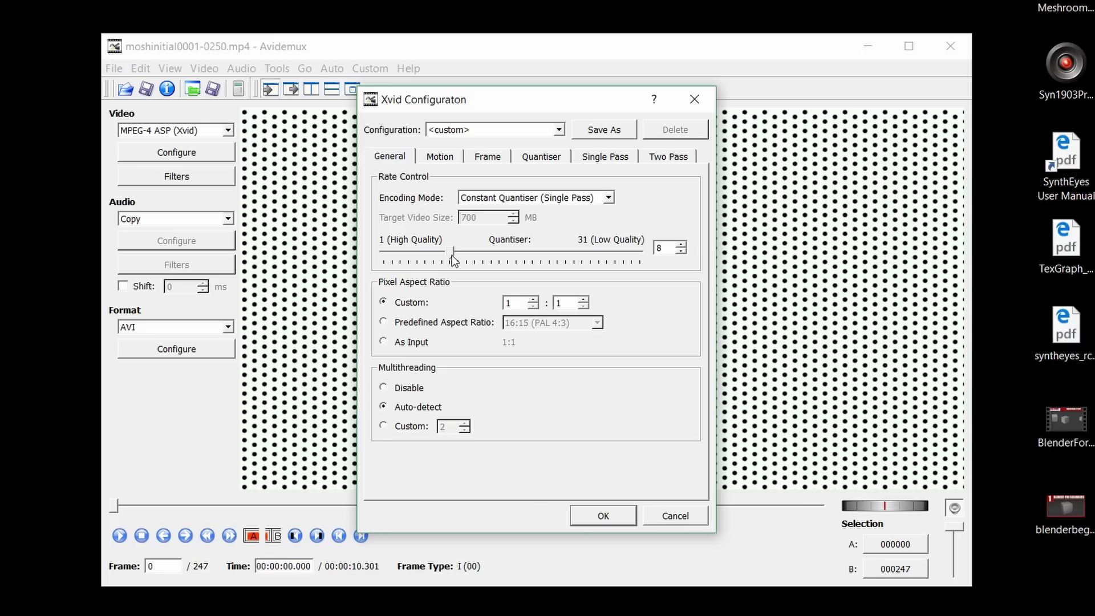
{"action": "left_click_drag", "start_coordinate": [451, 255], "coordinate": [422, 262]}
{"action": "left_click", "coordinate": [595, 515]}
Save the encoded video to the Desktop as moshconvert.
{"action": "key", "text": "ctrl+s"}
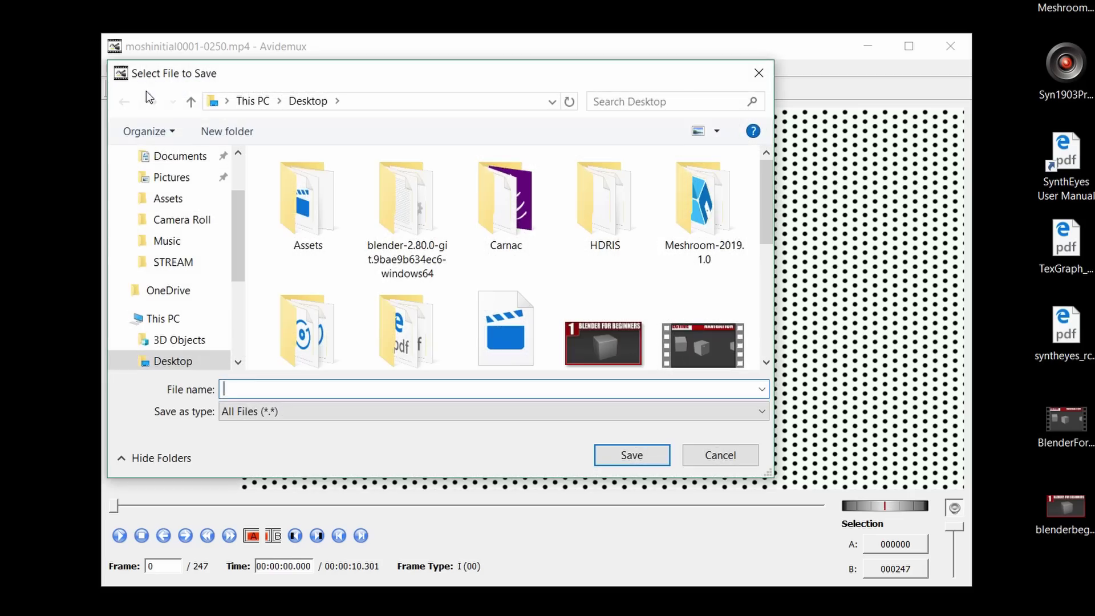
{"action": "type", "text": "moshconverted"}
{"action": "key", "text": "Return"}
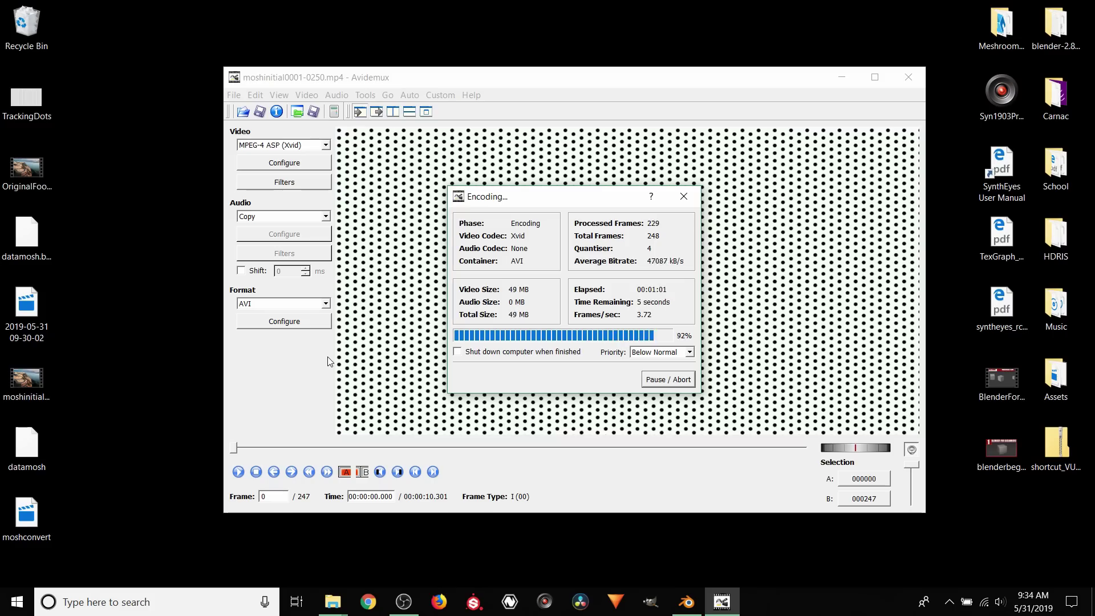
Close the current video, set the video codec to Copy and load the moshconvert file from the Desktop.
{"action": "left_click", "coordinate": [235, 96]}
{"action": "left_click", "coordinate": [250, 157]}
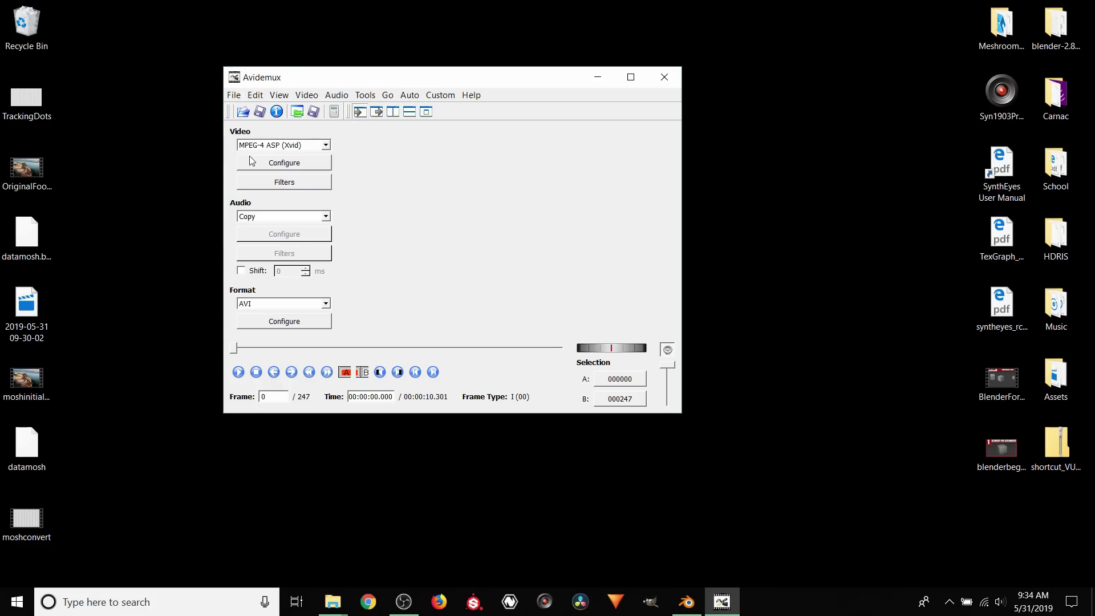
{"action": "left_click", "coordinate": [260, 147]}
{"action": "left_click", "coordinate": [259, 158]}
{"action": "left_click_drag", "start_coordinate": [30, 520], "coordinate": [463, 260]}
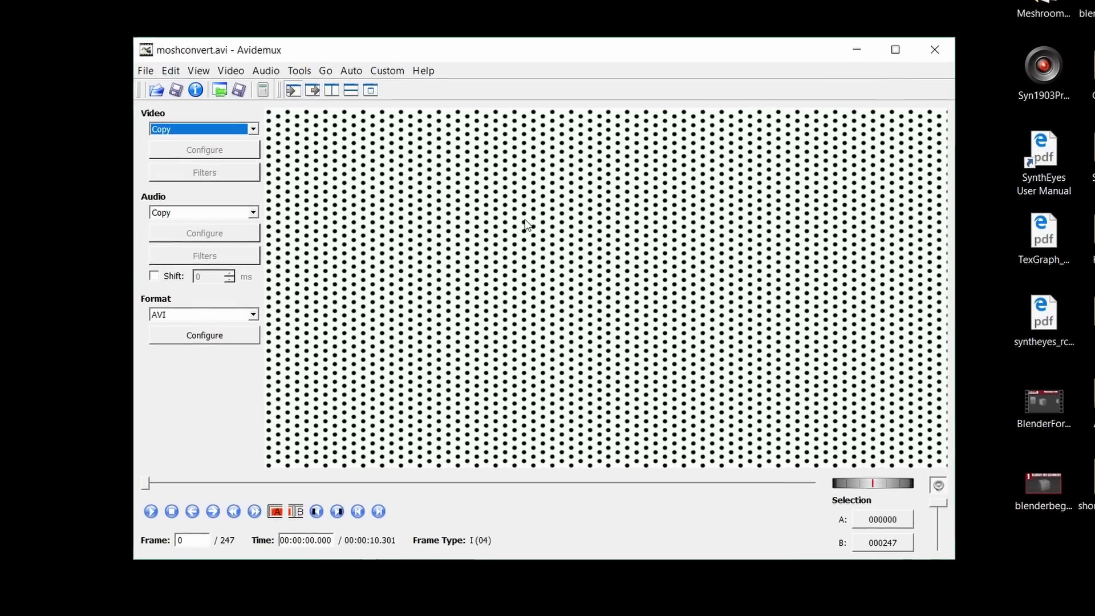
Step through the opening frames of moshconvert.avi to check their frame types and return to frame 0.
{"action": "key", "text": "Right"}
{"action": "key", "text": "Right"}
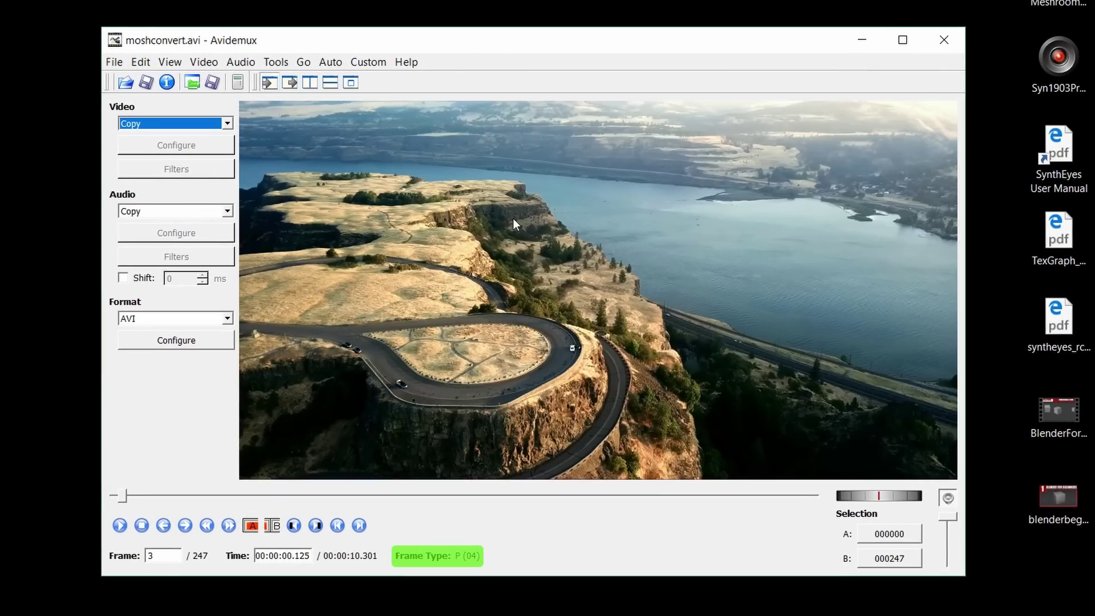
{"action": "key", "text": "Right"}
{"action": "key", "text": "Right"}
{"action": "key", "text": "Right"}
{"action": "key", "text": "Right"}
{"action": "key", "text": "Right"}
{"action": "key", "text": "Right"}
{"action": "key", "text": "Right"}
{"action": "key", "text": "Right"}
{"action": "left_click_drag", "start_coordinate": [156, 496], "coordinate": [88, 528]}
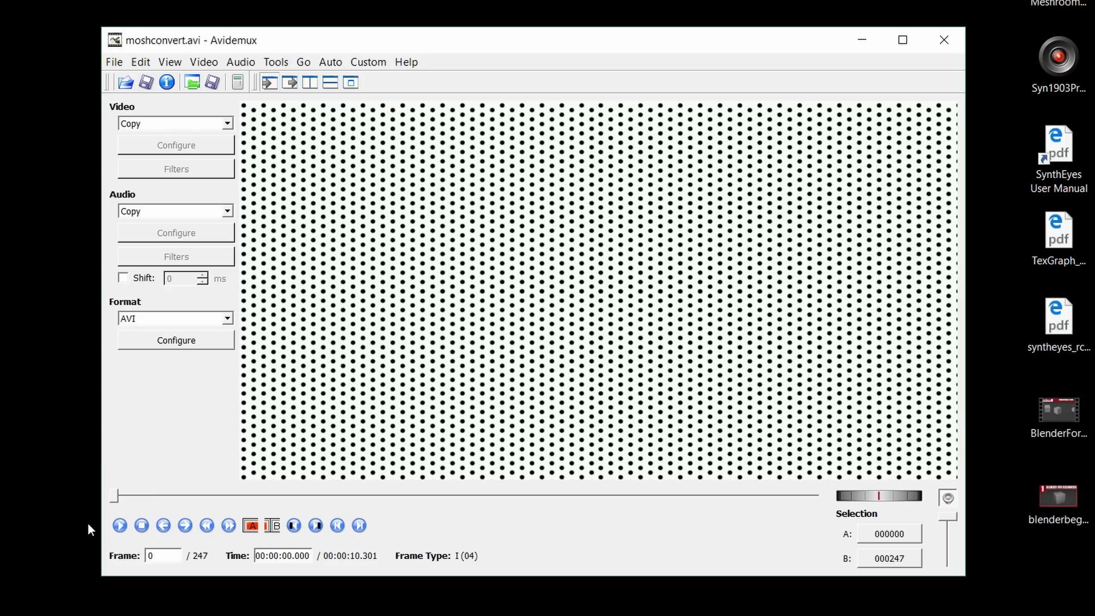
Delete one frame right after the tracking-dots frame and save the video as moshoutput.avi.
{"action": "key", "text": "Right"}
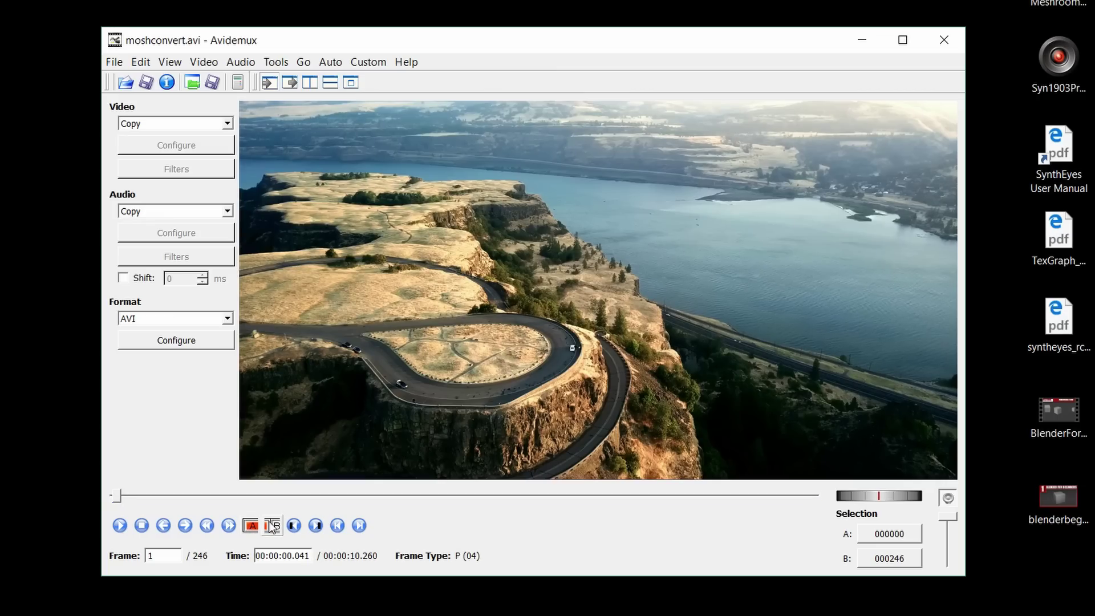
{"action": "key", "text": "Left"}
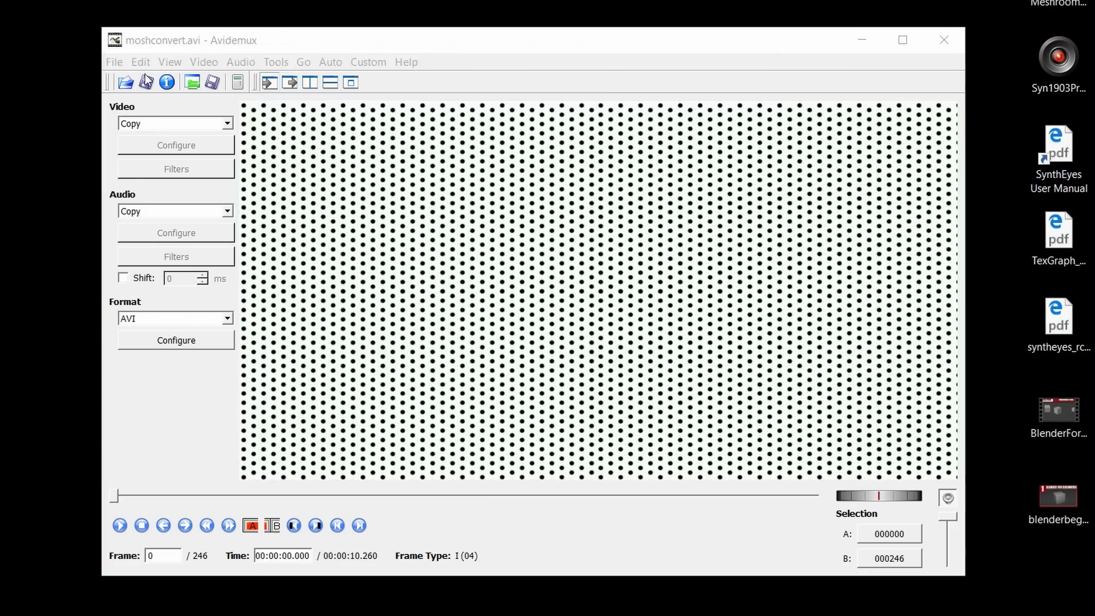
{"action": "left_click", "coordinate": [146, 82]}
{"action": "type", "text": "moshoutput.avi"}
{"action": "key", "text": "Return"}
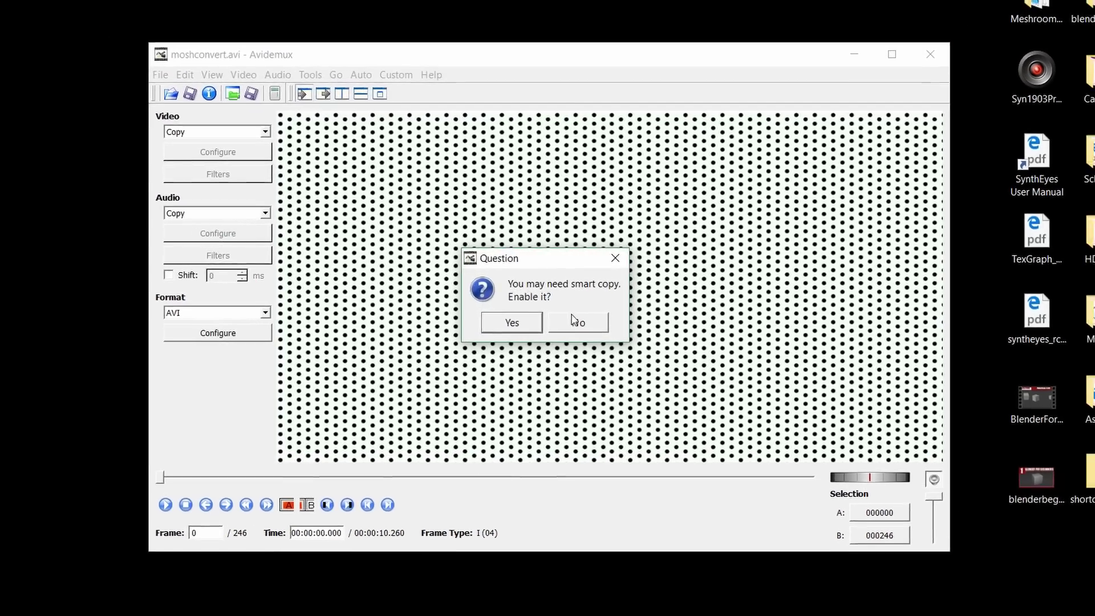
{"action": "left_click", "coordinate": [572, 316]}
Open the saved moshoutput video in a player to check the datamosh effect.
{"action": "right_click", "coordinate": [83, 30]}
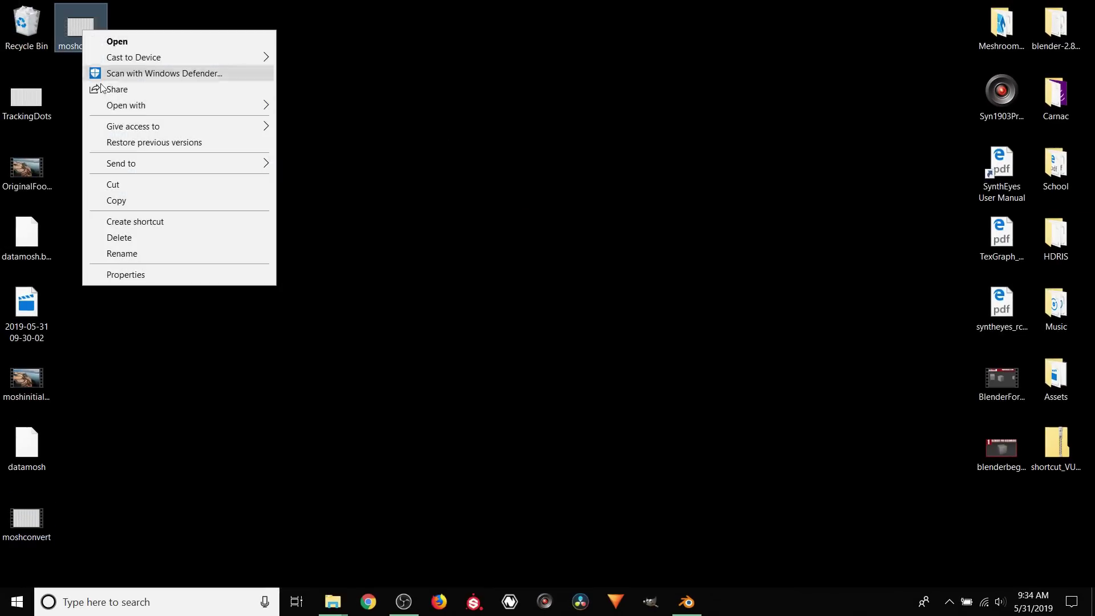
{"action": "mouse_move", "coordinate": [125, 106]}
{"action": "left_click", "coordinate": [327, 155]}
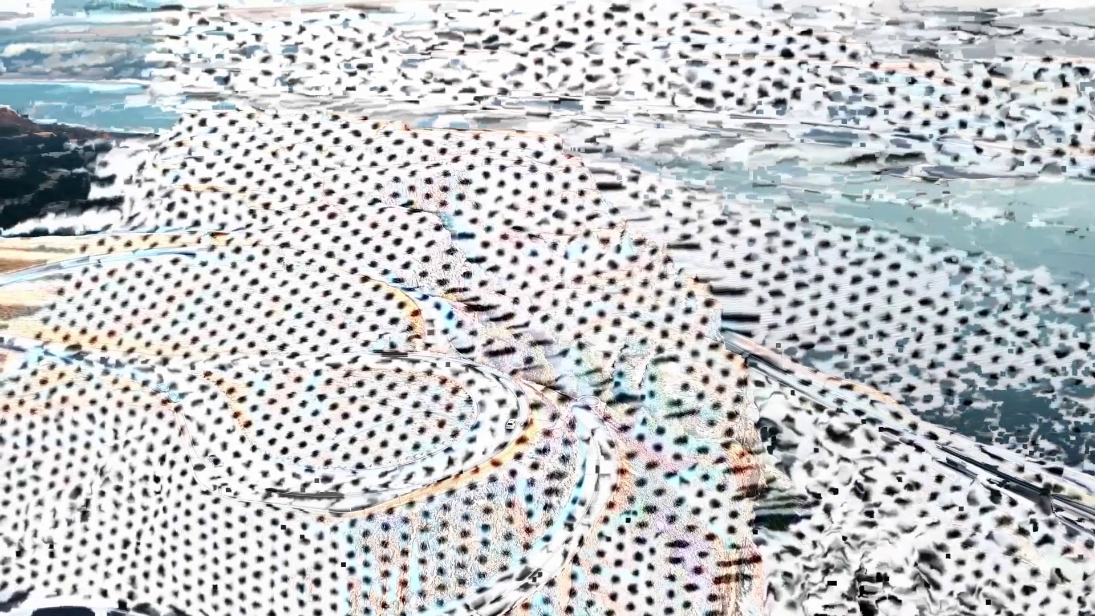
Switch to Blender and add moshoutput.avi to the sequencer as a movie strip.
{"action": "left_click", "coordinate": [238, 308]}
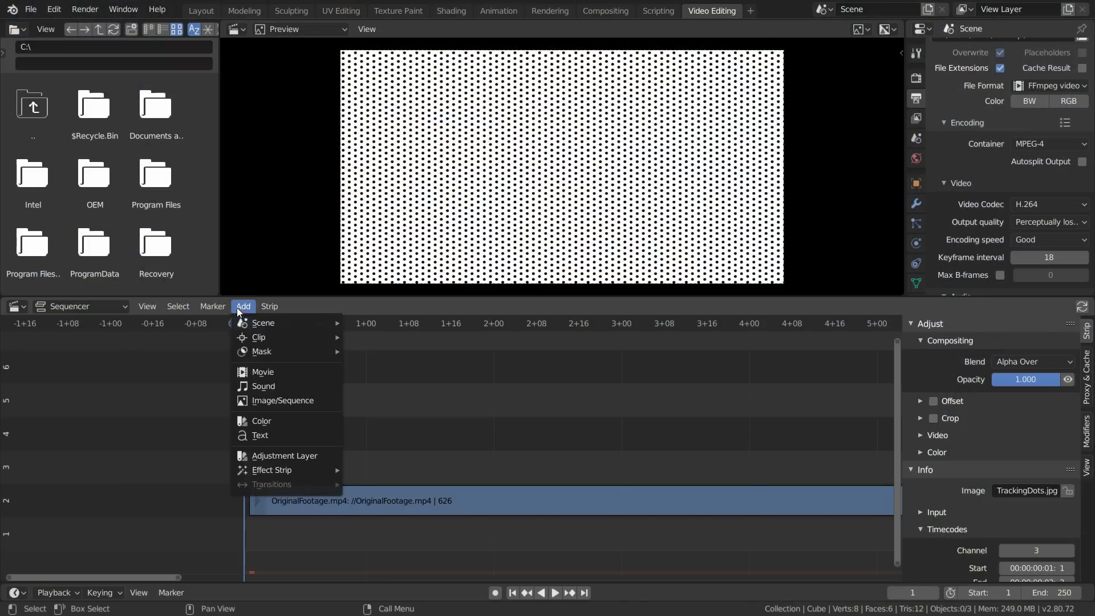
{"action": "left_click", "coordinate": [275, 376]}
{"action": "double_click", "coordinate": [279, 237]}
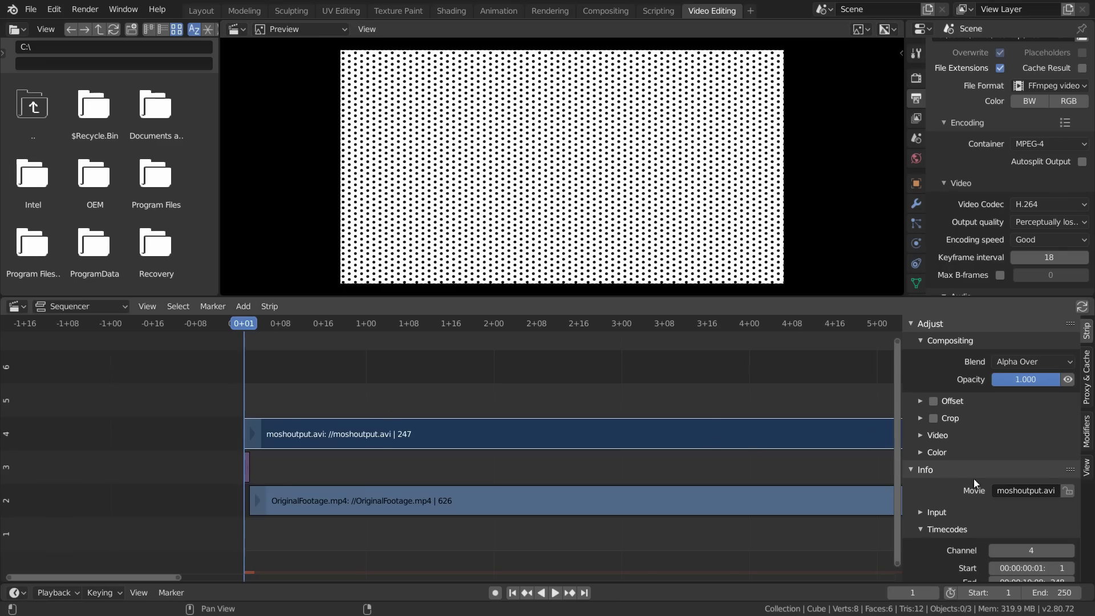
Shift the moshoutput.avi strip to start at frame 2 and go to its last frame, 248.
{"action": "scroll", "coordinate": [956, 477], "scroll_direction": "down", "scroll_amount": 3}
{"action": "middle_click_drag", "start_coordinate": [754, 416], "coordinate": [509, 457]}
{"action": "scroll", "coordinate": [509, 457], "scroll_direction": "down", "scroll_amount": 10}
{"action": "middle_click_drag", "start_coordinate": [571, 434], "coordinate": [488, 423]}
{"action": "key", "text": "shift+Right"}
{"action": "scroll", "coordinate": [613, 451], "scroll_direction": "up", "scroll_amount": 12}
{"action": "key", "text": "Left"}
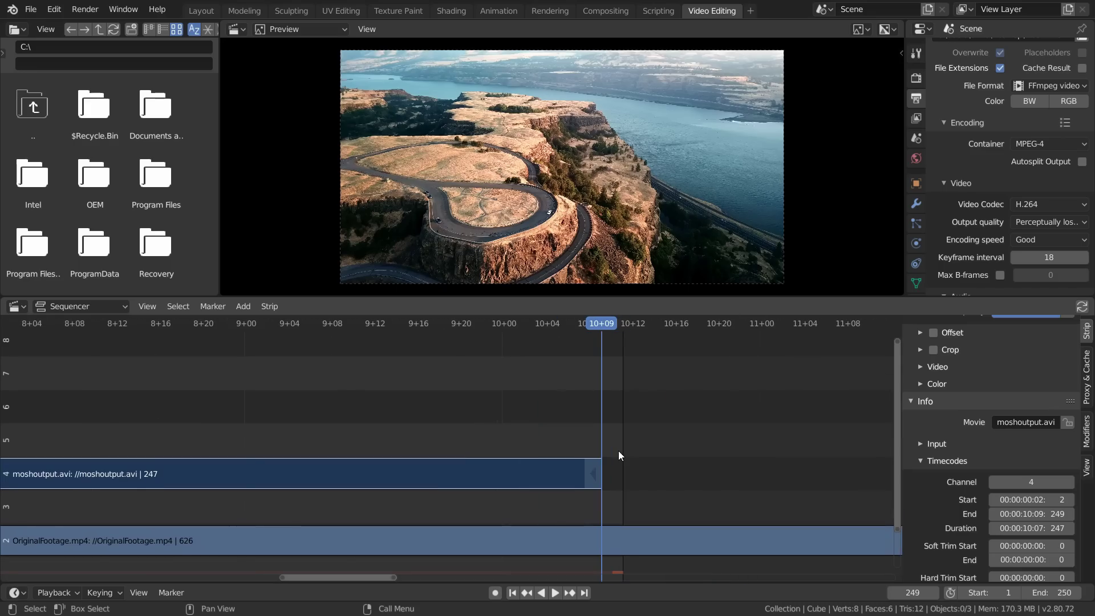
{"action": "key", "text": "Left"}
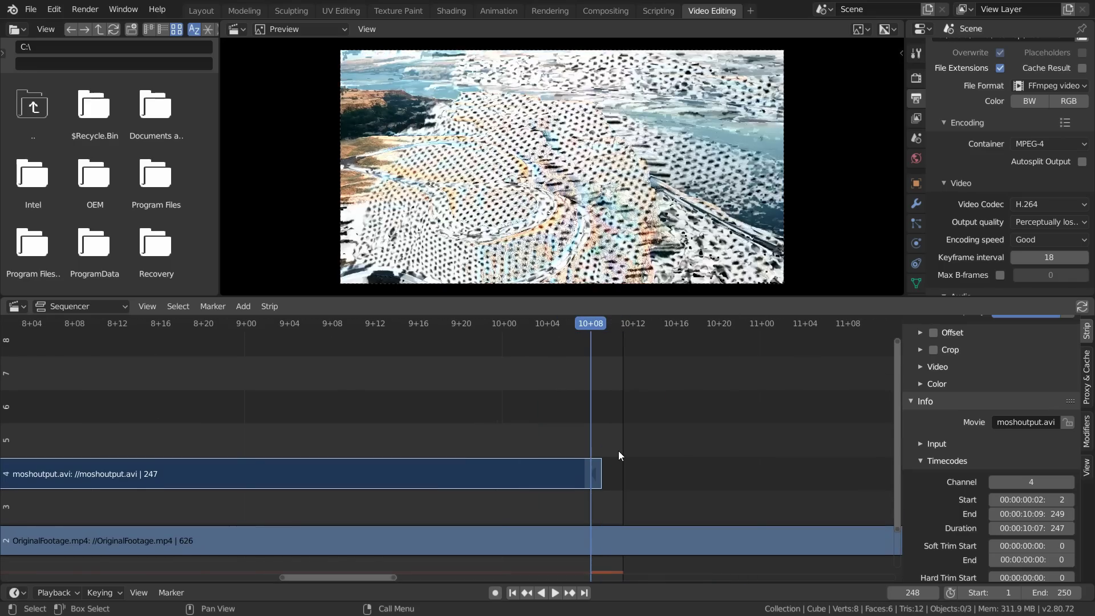
Inspect the datamoshed preview up close at frame 248 while varying the moshoutput.avi strip's opacity.
{"action": "scroll", "coordinate": [521, 80], "scroll_direction": "up", "scroll_amount": 3}
{"action": "middle_click_drag", "start_coordinate": [521, 80], "coordinate": [471, 267]}
{"action": "scroll", "coordinate": [1027, 382], "scroll_direction": "up", "scroll_amount": 3}
{"action": "mouse_move", "coordinate": [1028, 382]}
{"action": "left_mouse_down"}
{"action": "mouse_move", "coordinate": [956, 382]}
{"action": "mouse_move", "coordinate": [1027, 382]}
{"action": "left_mouse_up"}
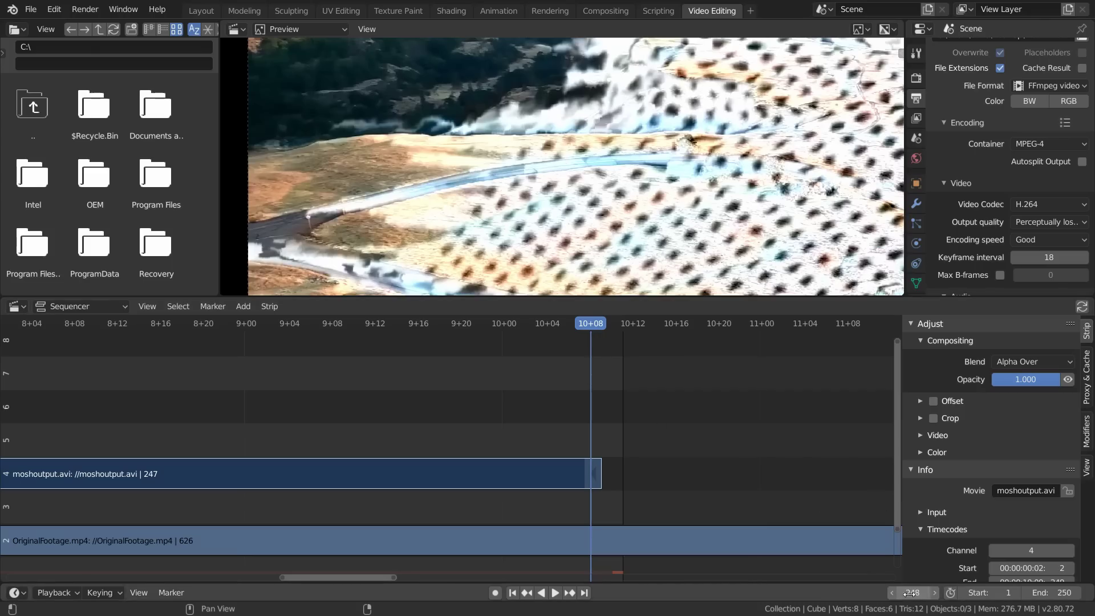
Set the render range to frames 2 to 248 and the output file format to JPEG.
{"action": "key", "text": "ctrl+v"}
{"action": "scroll", "coordinate": [431, 477], "scroll_direction": "down", "scroll_amount": 20}
{"action": "left_click", "coordinate": [985, 593]}
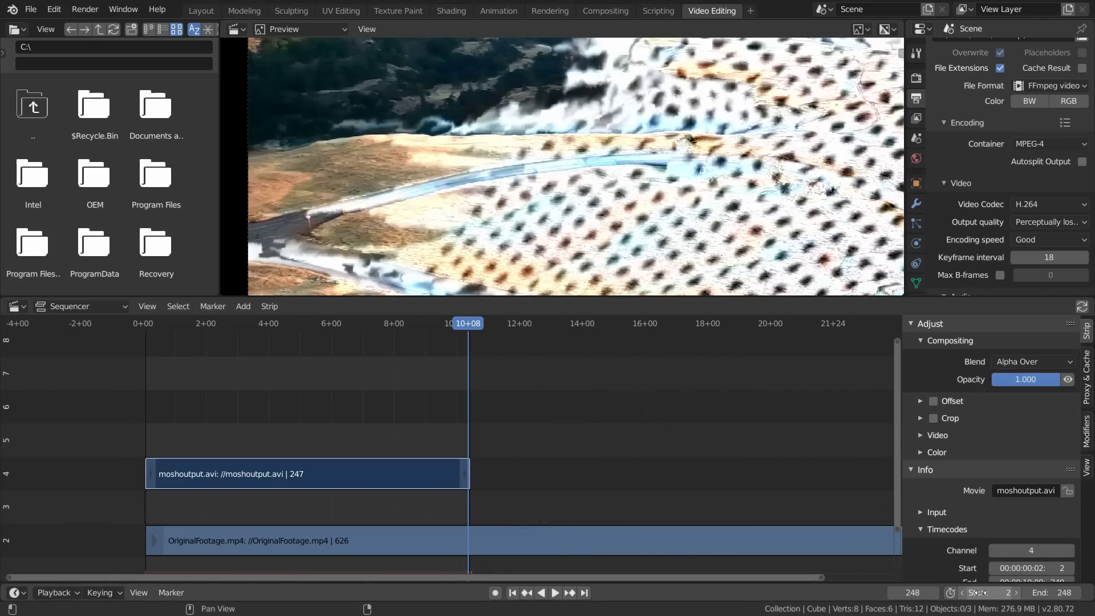
{"action": "scroll", "coordinate": [1027, 153], "scroll_direction": "up", "scroll_amount": 4}
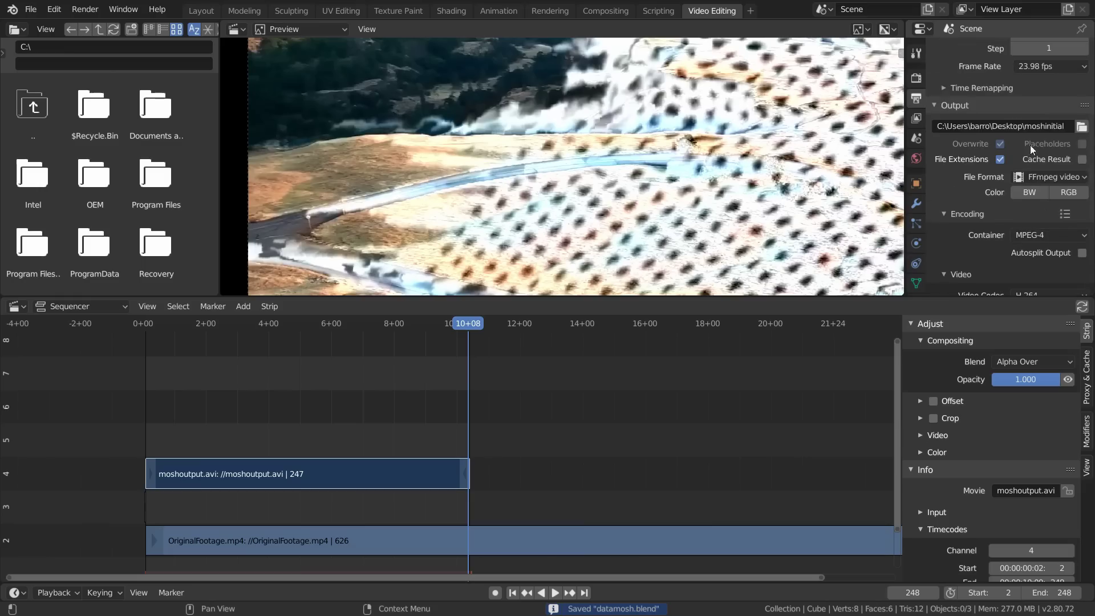
{"action": "left_click", "coordinate": [1064, 176]}
{"action": "left_click", "coordinate": [814, 281]}
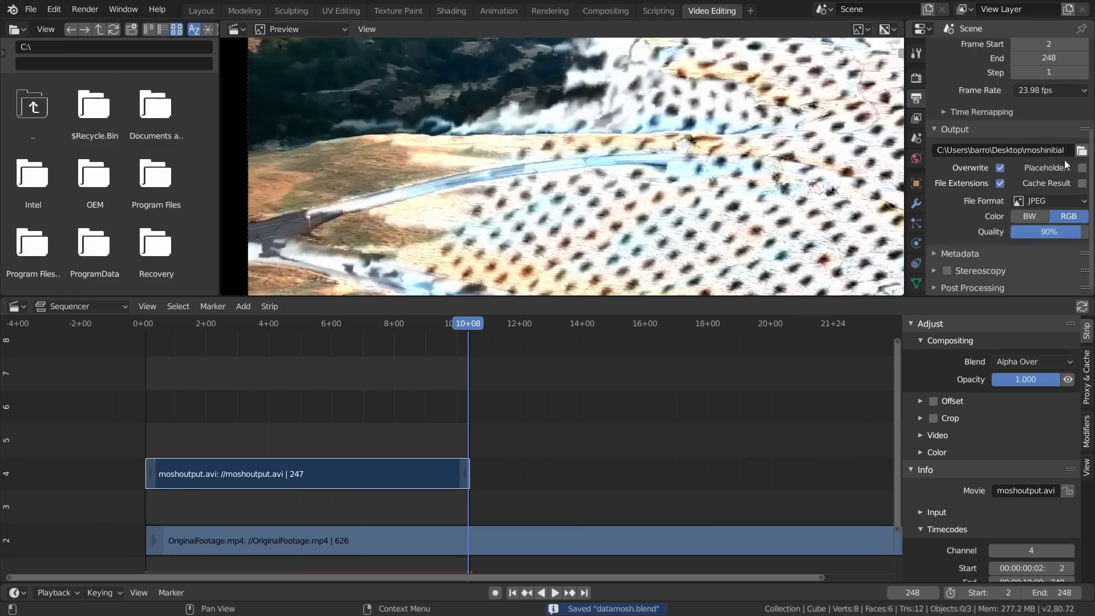
Create a folder named sequence on the Desktop and set the render output inside it to sequence_.
{"action": "left_click", "coordinate": [1082, 150]}
{"action": "left_click", "coordinate": [105, 29]}
{"action": "type", "text": "sequ"}
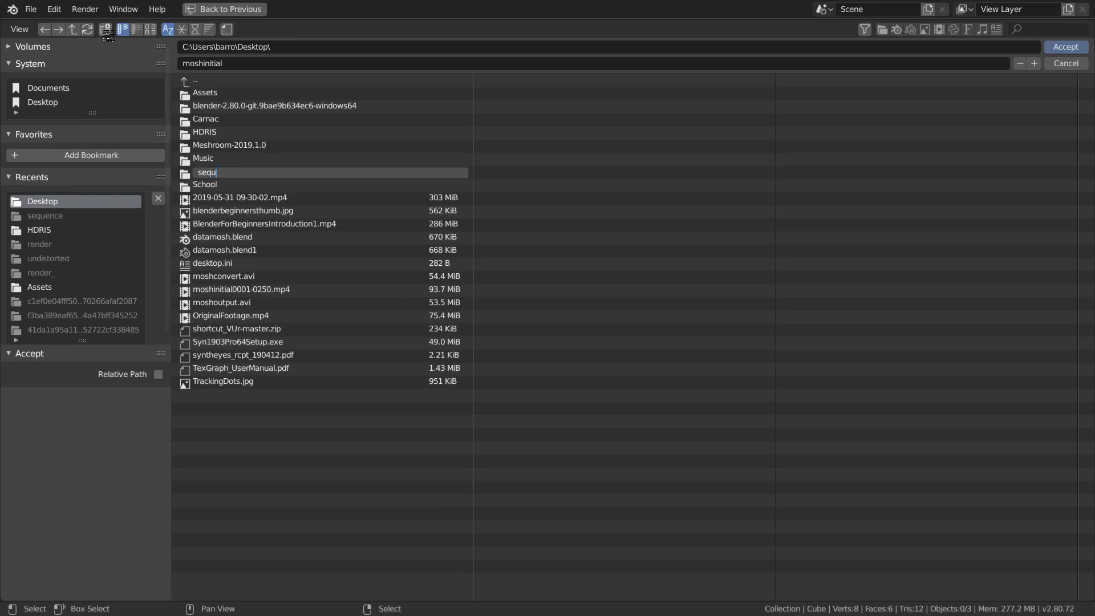
{"action": "left_click", "coordinate": [203, 182]}
{"action": "left_click", "coordinate": [211, 62]}
{"action": "type", "text": "sequence_"}
{"action": "key", "text": "Return"}
{"action": "key", "text": "Return"}
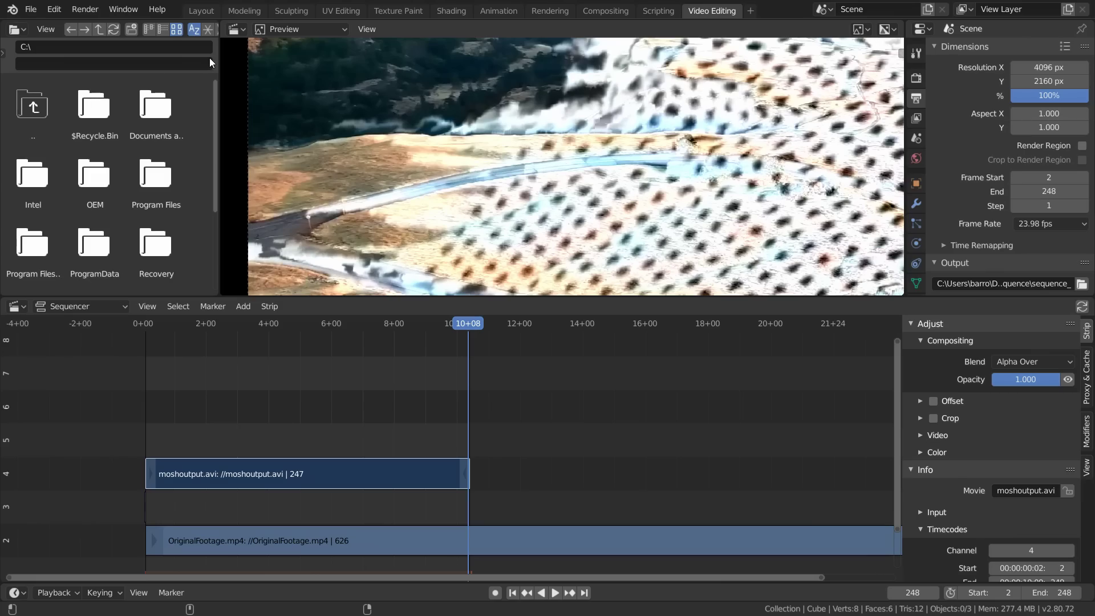
Render the frame range as an image sequence, close the render window and save the project.
{"action": "key", "text": "ctrl+F12"}
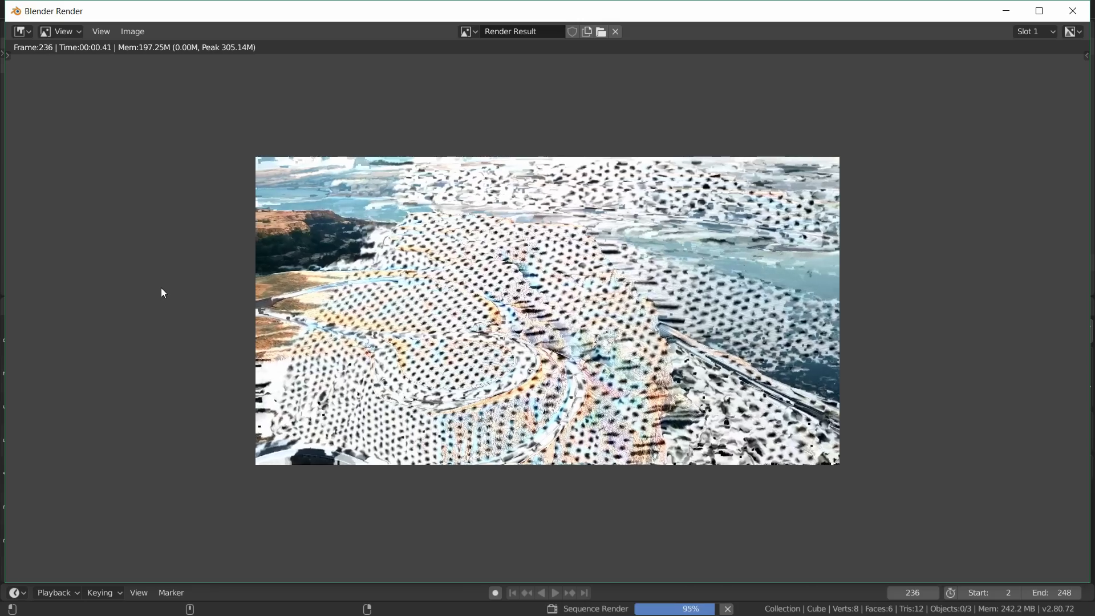
{"action": "left_click", "coordinate": [1074, 11]}
{"action": "key", "text": "ctrl+s"}
Erase all strips from the sequencer.
{"action": "key", "text": "a"}
{"action": "key", "text": "x"}
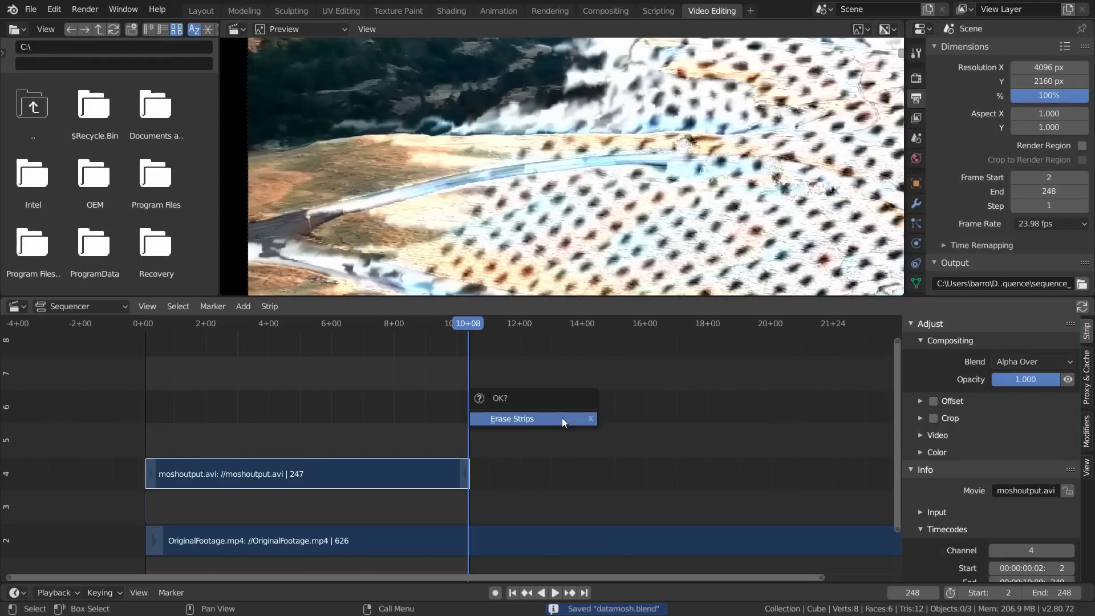
{"action": "left_click", "coordinate": [563, 417]}
Switch to the Layout workspace and change the 3D viewport into a Movie Clip Editor.
{"action": "left_click", "coordinate": [201, 11]}
{"action": "left_click", "coordinate": [21, 28]}
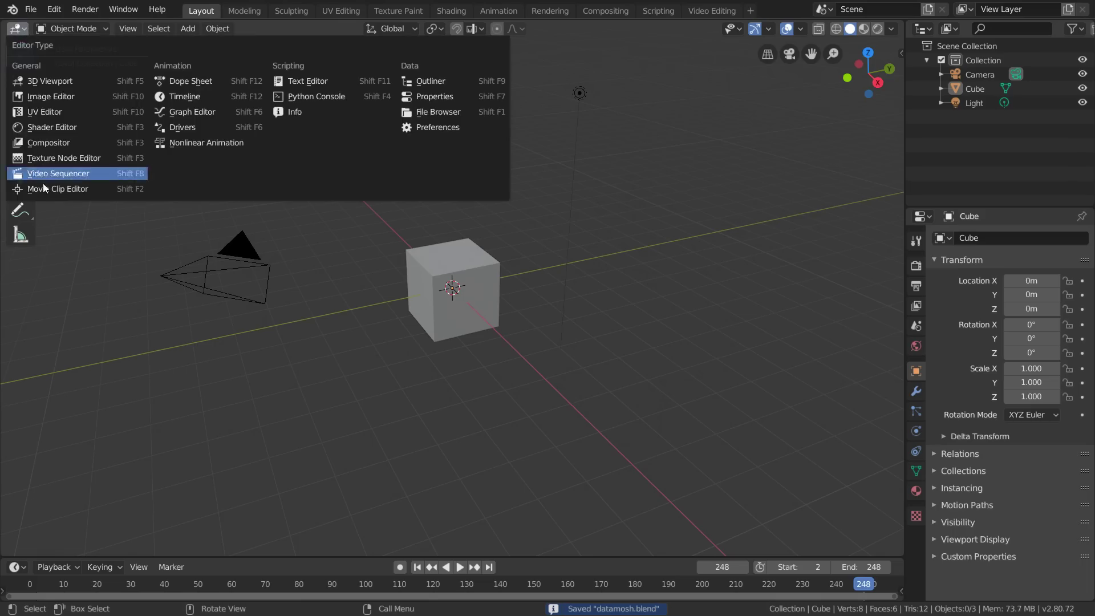
{"action": "left_click", "coordinate": [57, 254]}
Open all images in the sequence folder as a clip, match the scene frames to it and prefetch it.
{"action": "left_click", "coordinate": [451, 27]}
{"action": "double_click", "coordinate": [211, 184]}
{"action": "key", "text": "a"}
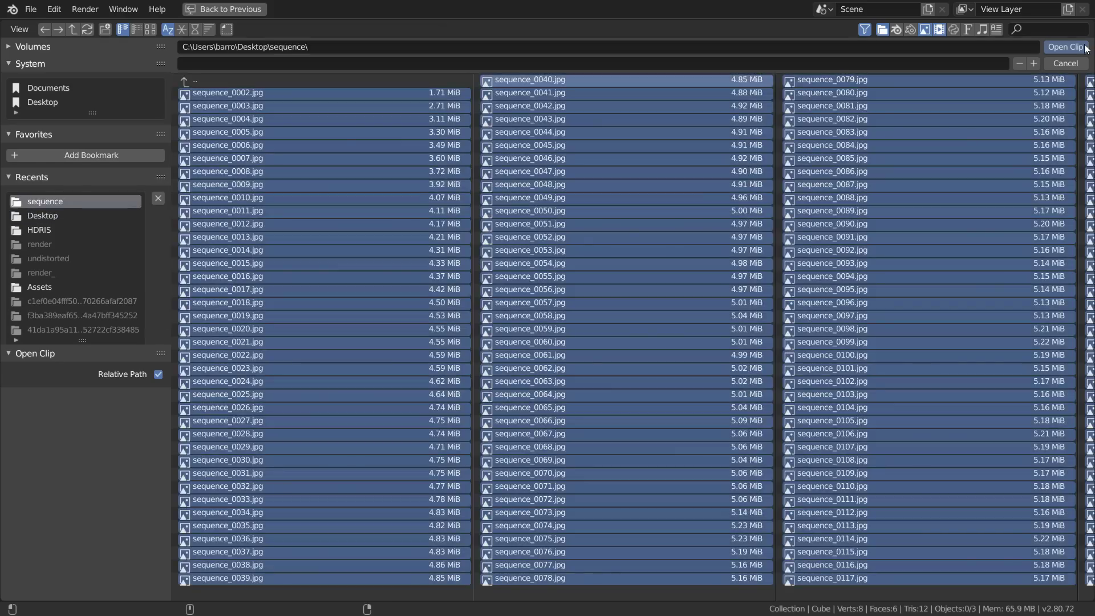
{"action": "left_click", "coordinate": [1065, 47]}
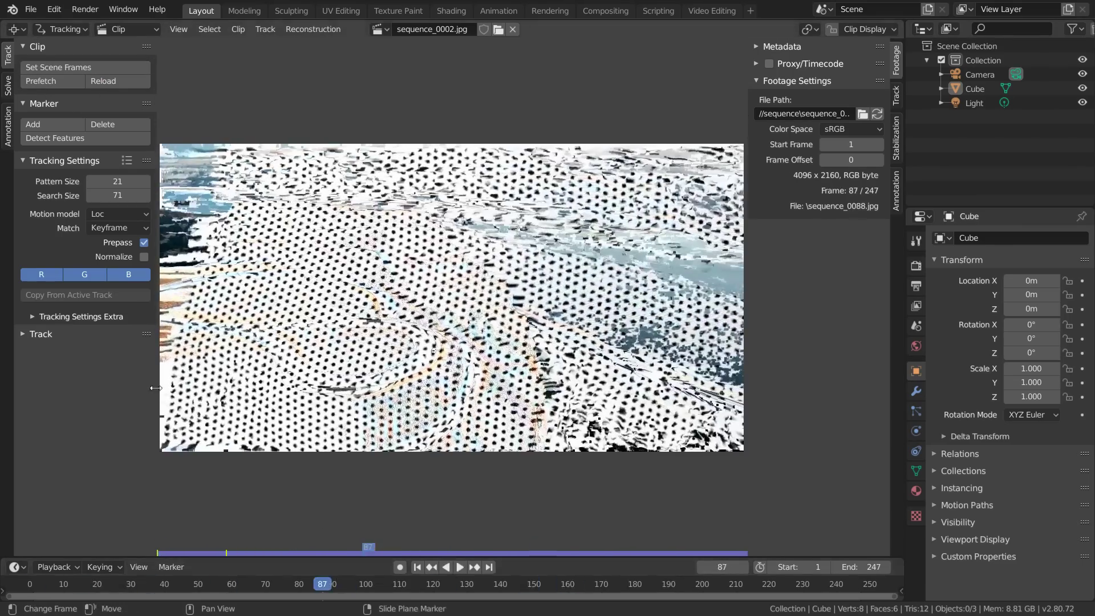
Set the tracking motion model to Perspective, match to Previous frame and enable Normalize.
{"action": "left_click_drag", "start_coordinate": [157, 239], "coordinate": [134, 240]}
{"action": "left_click", "coordinate": [102, 214]}
{"action": "left_click", "coordinate": [106, 220]}
{"action": "left_click", "coordinate": [102, 227]}
{"action": "left_click", "coordinate": [110, 261]}
Set the tracking correlation to 0.9, show the track properties and save the project.
{"action": "left_click", "coordinate": [80, 317]}
{"action": "double_click", "coordinate": [99, 356]}
{"action": "type", "text": "0.9"}
{"action": "key", "text": "Return"}
{"action": "left_click", "coordinate": [896, 96]}
{"action": "key", "text": "ctrl+s"}
Place and size tracking markers on dots in and around the road loop at frame 79 and track them through the clip.
{"action": "scroll", "coordinate": [473, 391], "scroll_direction": "up", "scroll_amount": 6}
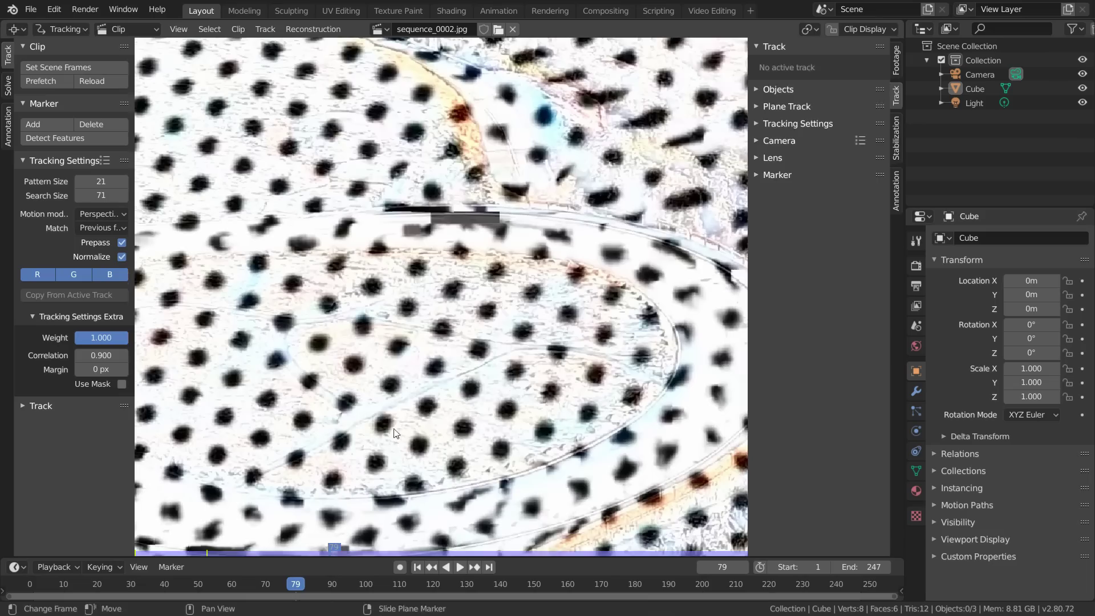
{"action": "left_click", "coordinate": [346, 402], "text": "ctrl"}
{"action": "key", "text": "s"}
{"action": "left_click", "coordinate": [438, 375]}
{"action": "left_click", "coordinate": [524, 332], "text": "ctrl"}
{"action": "key", "text": "s"}
{"action": "left_click", "coordinate": [328, 304], "text": "ctrl"}
{"action": "key", "text": "s"}
{"action": "middle_click_drag", "start_coordinate": [457, 411], "coordinate": [393, 235]}
{"action": "left_click", "coordinate": [489, 433], "text": "ctrl"}
{"action": "middle_click_drag", "start_coordinate": [433, 457], "coordinate": [507, 265]}
{"action": "left_click", "coordinate": [432, 331], "text": "ctrl"}
{"action": "left_click", "coordinate": [502, 300]}
{"action": "key", "text": "ctrl+t"}
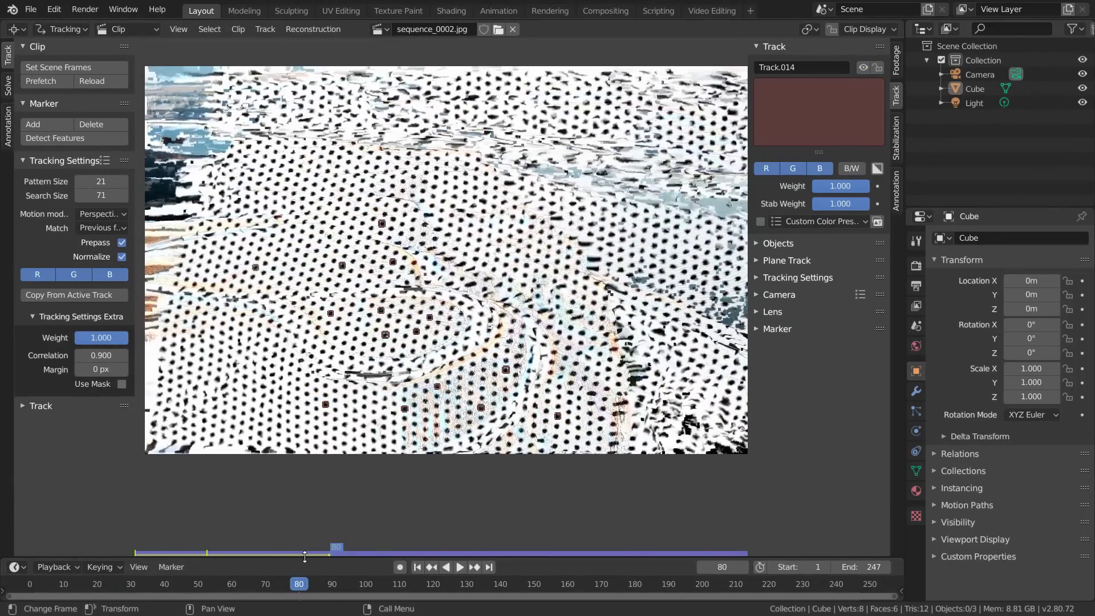
{"action": "key", "text": "ctrl+t"}
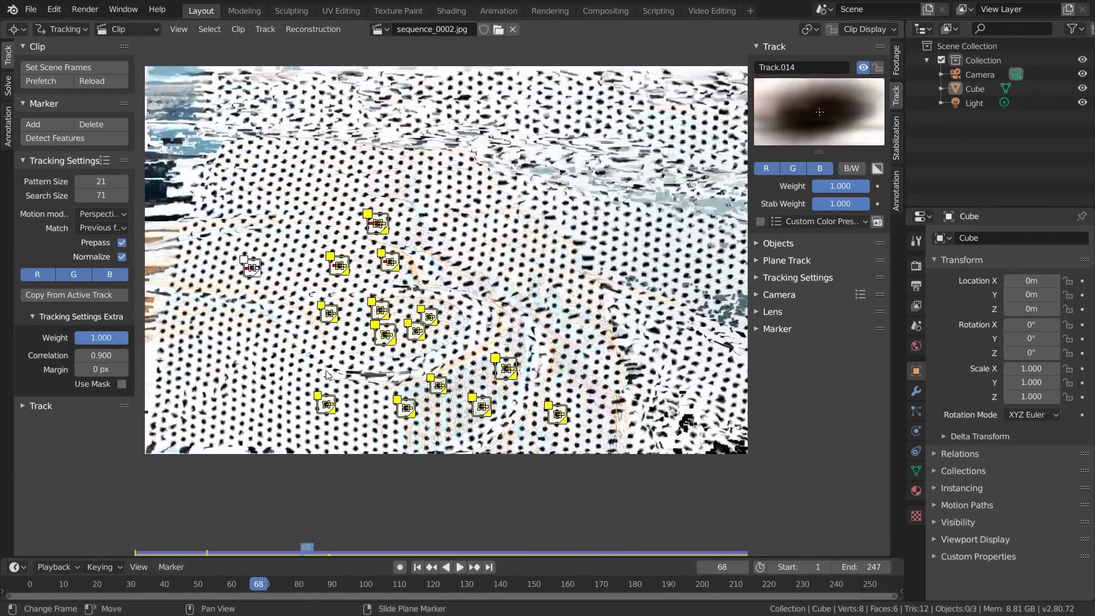
Lock the tracks and solve the camera motion with automatic keyframe selection and focal length refinement.
{"action": "key", "text": "ctrl+l"}
{"action": "key", "text": "ctrl+s"}
{"action": "left_click", "coordinate": [8, 84]}
{"action": "left_click", "coordinate": [98, 176]}
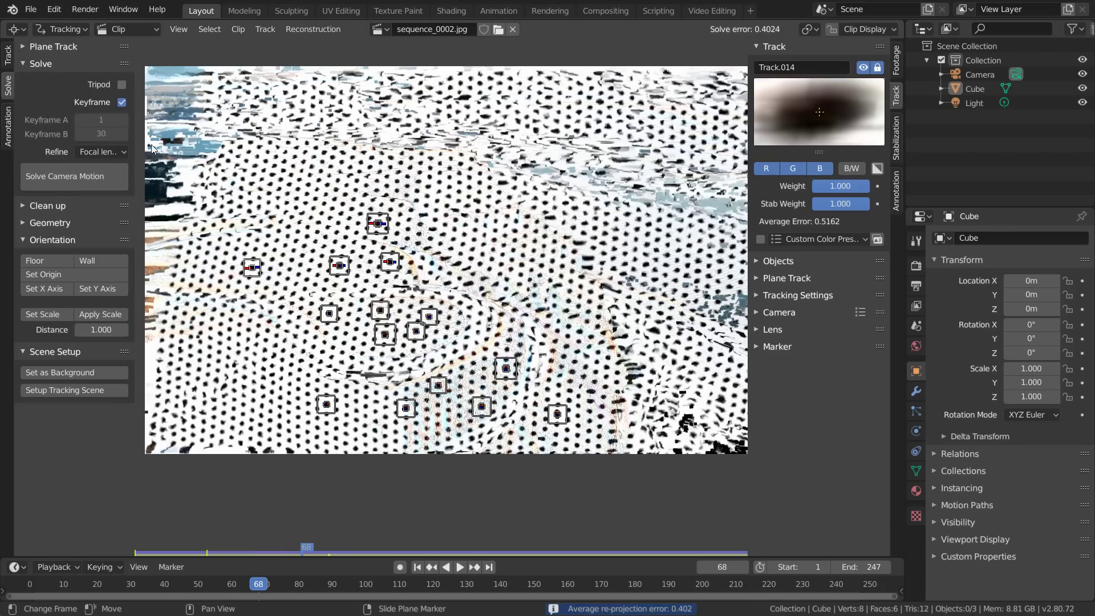
Split the clip editor horizontally and turn the lower area into a 3D viewport.
{"action": "left_click_drag", "start_coordinate": [5, 555], "coordinate": [14, 278]}
{"action": "left_click", "coordinate": [17, 288]}
{"action": "left_click", "coordinate": [45, 341]}
Set up the tracking scene and look through the camera in the 3D viewport.
{"action": "scroll", "coordinate": [59, 231], "scroll_direction": "down", "scroll_amount": 5}
{"action": "left_click", "coordinate": [72, 265]}
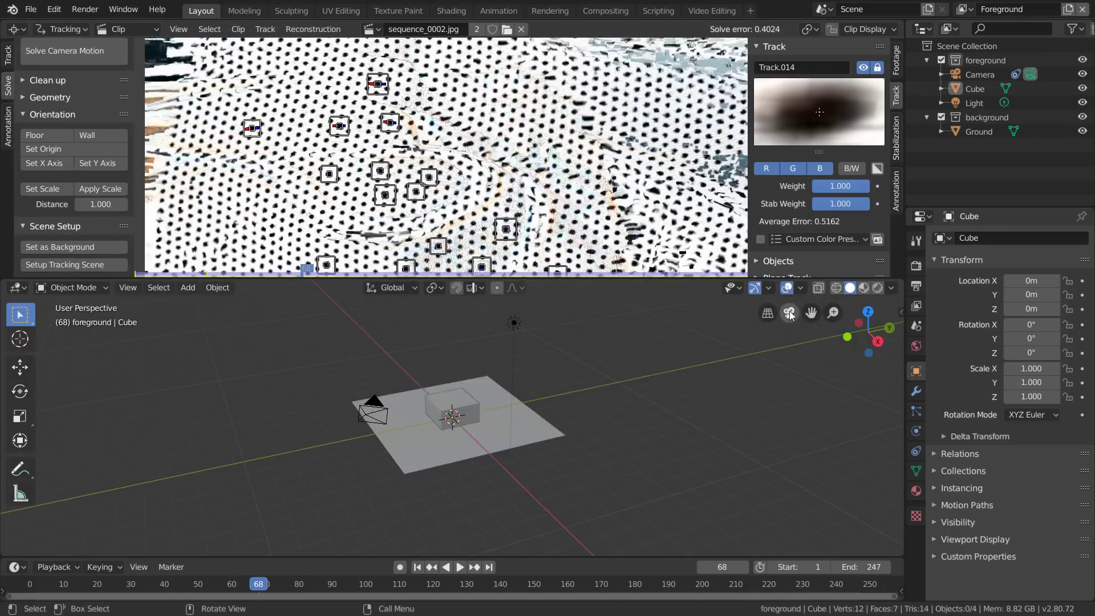
{"action": "left_click", "coordinate": [789, 314]}
Try defining the floor from several different groups of three markers inside the road loop.
{"action": "scroll", "coordinate": [392, 201], "scroll_direction": "up", "scroll_amount": 4}
{"action": "left_click", "coordinate": [454, 177]}
{"action": "left_click", "coordinate": [363, 124], "text": "shift"}
{"action": "left_click", "coordinate": [376, 185], "text": "shift"}
{"action": "left_click", "coordinate": [49, 135]}
{"action": "left_click", "coordinate": [486, 141]}
{"action": "left_click", "coordinate": [454, 177], "text": "shift"}
{"action": "left_click", "coordinate": [363, 124], "text": "shift"}
{"action": "left_click", "coordinate": [56, 137]}
{"action": "left_click", "coordinate": [487, 141]}
{"action": "left_click", "coordinate": [377, 185], "text": "shift"}
{"action": "left_click", "coordinate": [236, 132], "text": "shift"}
{"action": "left_click", "coordinate": [56, 136]}
Define the floor from three markers inside the road loop and set the scale between two neighbouring markers to a distance of 1.
{"action": "left_click", "coordinate": [363, 125]}
{"action": "left_click", "coordinate": [453, 176], "text": "shift"}
{"action": "left_click", "coordinate": [376, 185], "text": "shift"}
{"action": "left_click", "coordinate": [454, 177]}
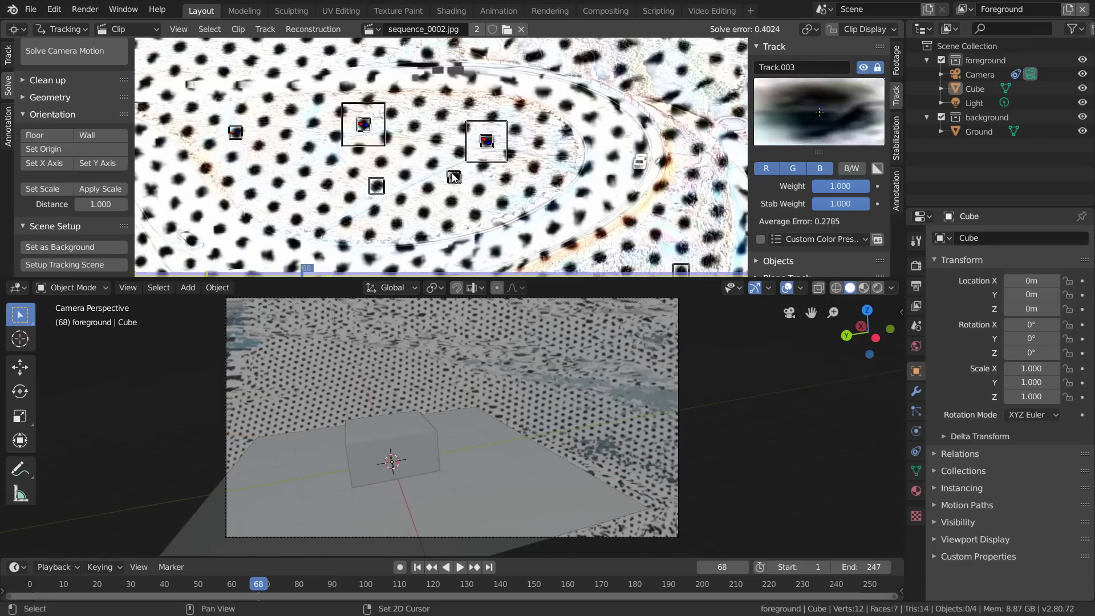
{"action": "left_click", "coordinate": [454, 177], "text": "shift"}
{"action": "left_click", "coordinate": [56, 136]}
{"action": "left_click", "coordinate": [486, 141], "text": "shift"}
{"action": "left_click", "coordinate": [33, 191]}
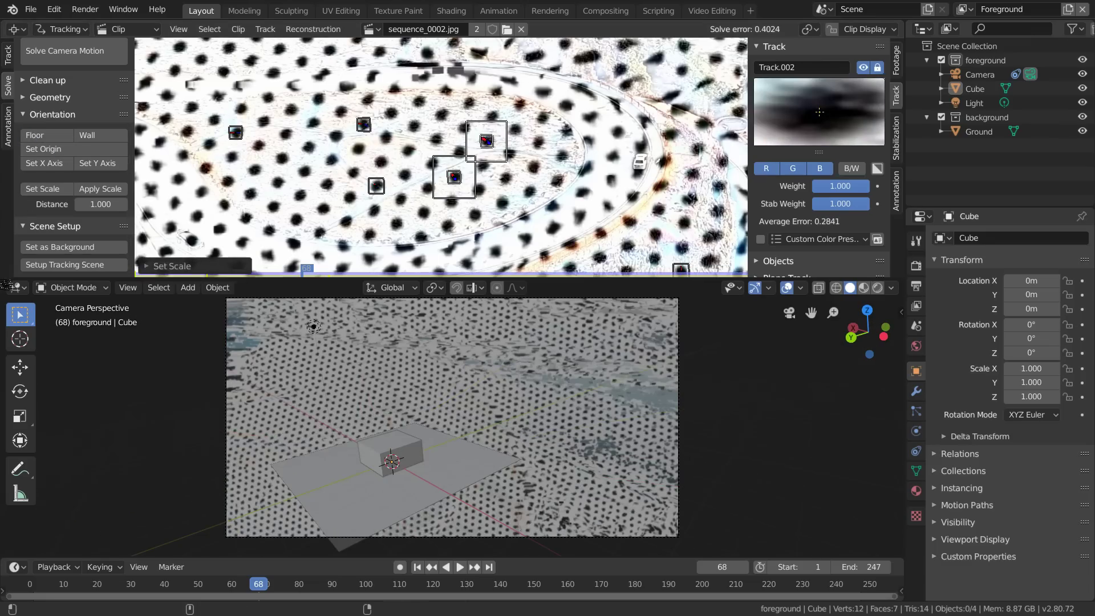
Maximise the 3D viewport and replace the camera's background clip with OriginalFootage.mp4.
{"action": "key", "text": "ctrl+space"}
{"action": "left_click", "coordinate": [777, 324]}
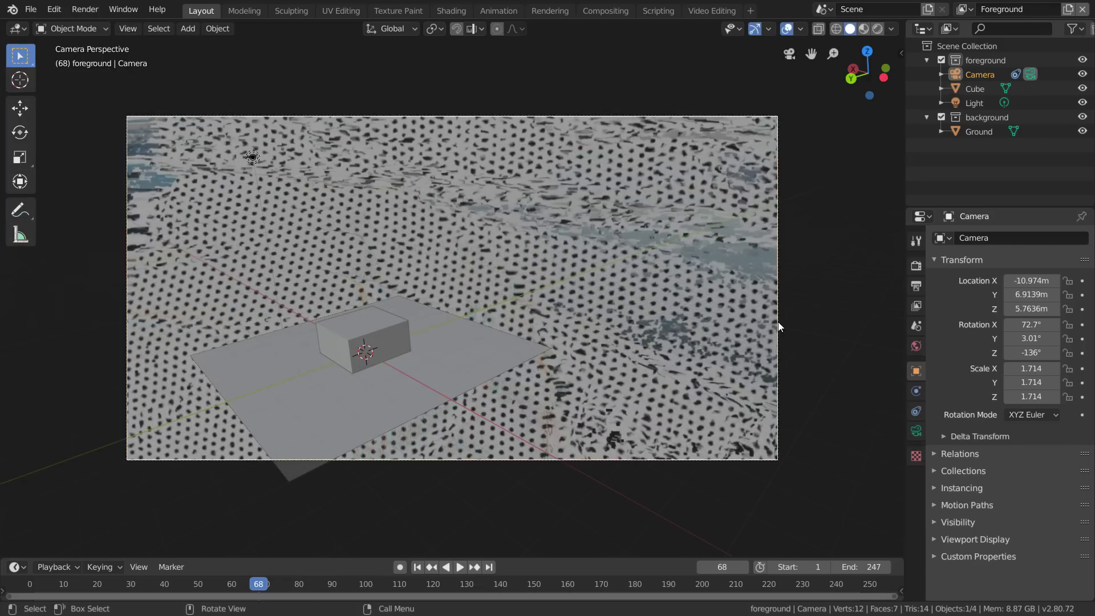
{"action": "left_click", "coordinate": [916, 431]}
{"action": "left_click", "coordinate": [948, 467]}
{"action": "scroll", "coordinate": [949, 472], "scroll_direction": "down", "scroll_amount": 5}
{"action": "left_click", "coordinate": [1059, 457]}
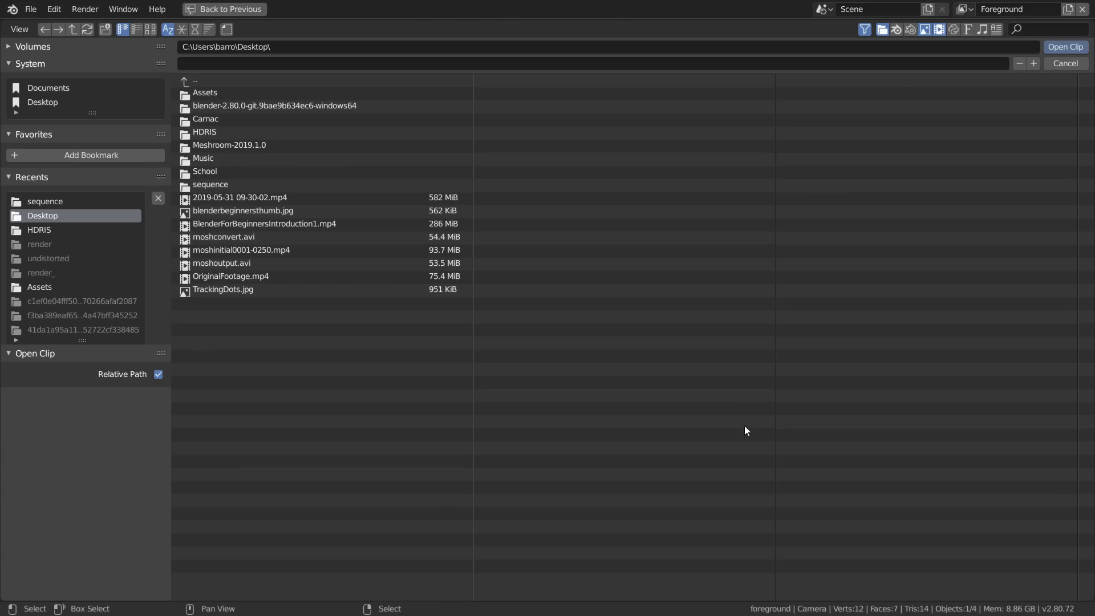
{"action": "double_click", "coordinate": [226, 273]}
Raise the opacity of the camera's background footage and scrub the timeline to check the track.
{"action": "scroll", "coordinate": [1039, 513], "scroll_direction": "down", "scroll_amount": 3}
{"action": "left_click_drag", "start_coordinate": [1039, 538], "coordinate": [1081, 539]}
{"action": "left_click_drag", "start_coordinate": [364, 591], "coordinate": [643, 584]}
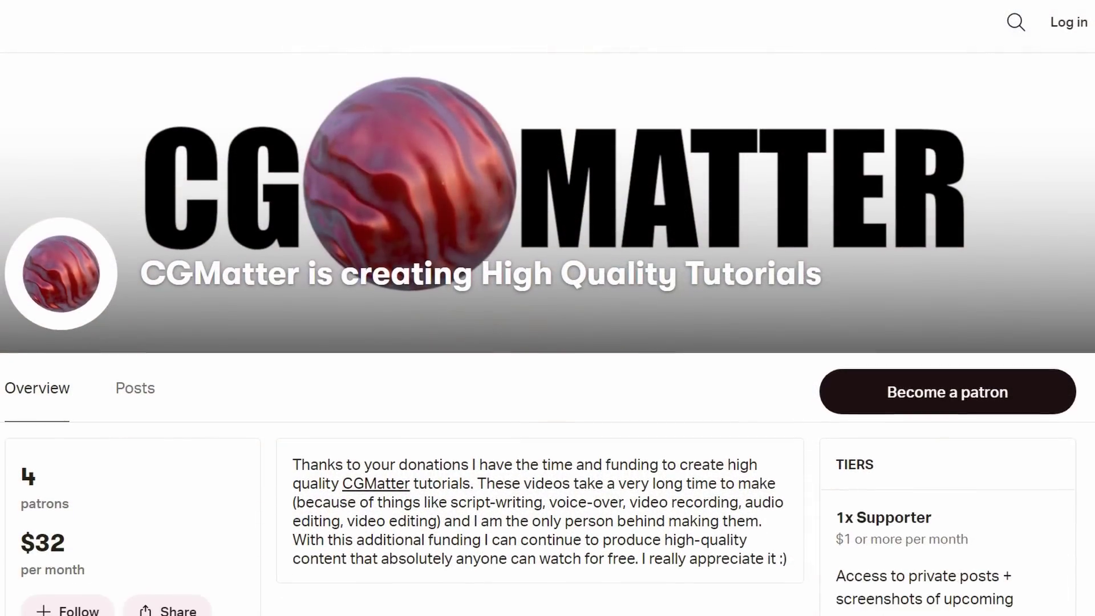
Look through the support tiers and posts on the CGMatter Patreon page.
{"action": "scroll", "coordinate": [548, 335], "scroll_direction": "down", "scroll_amount": 3}
{"action": "scroll", "coordinate": [548, 342], "scroll_direction": "down", "scroll_amount": 3}
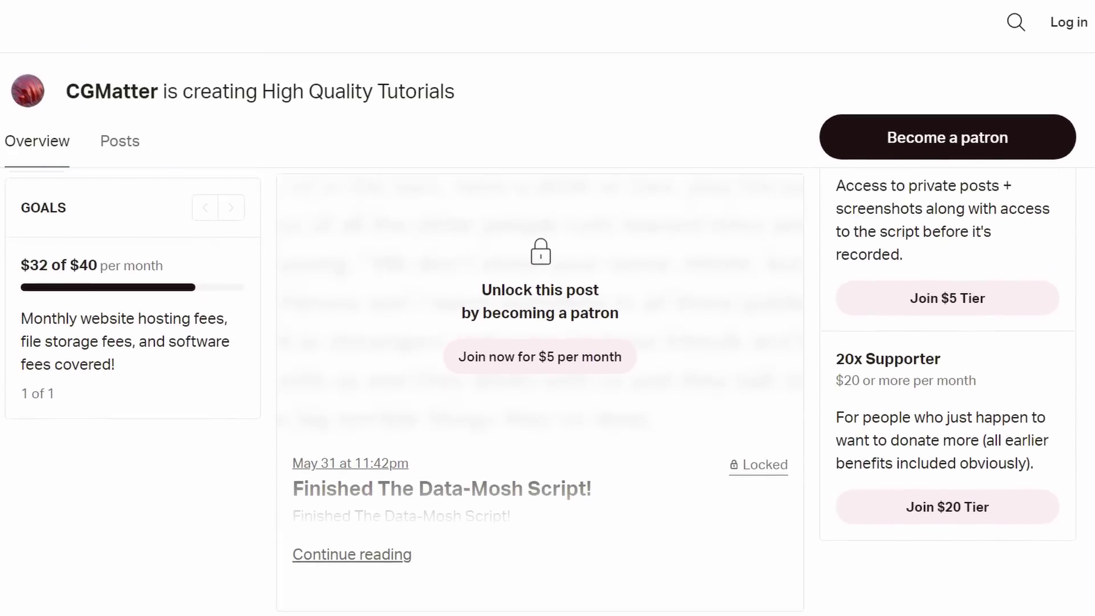
{"action": "scroll", "coordinate": [548, 343], "scroll_direction": "down", "scroll_amount": 2}
{"action": "scroll", "coordinate": [548, 343], "scroll_direction": "down", "scroll_amount": 3}
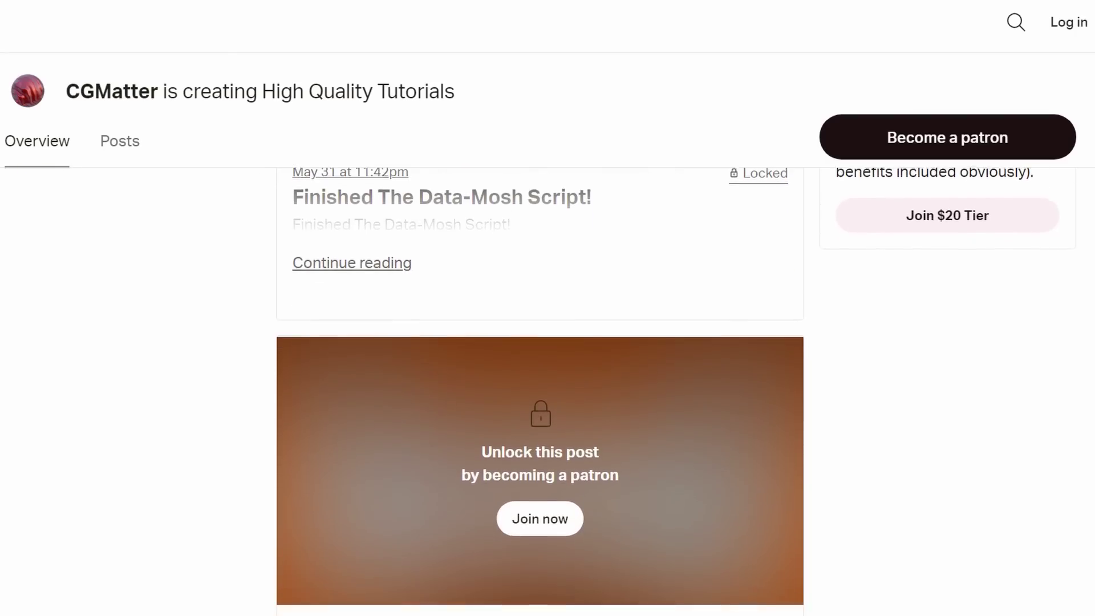
{"action": "scroll", "coordinate": [547, 343], "scroll_direction": "down", "scroll_amount": 4}
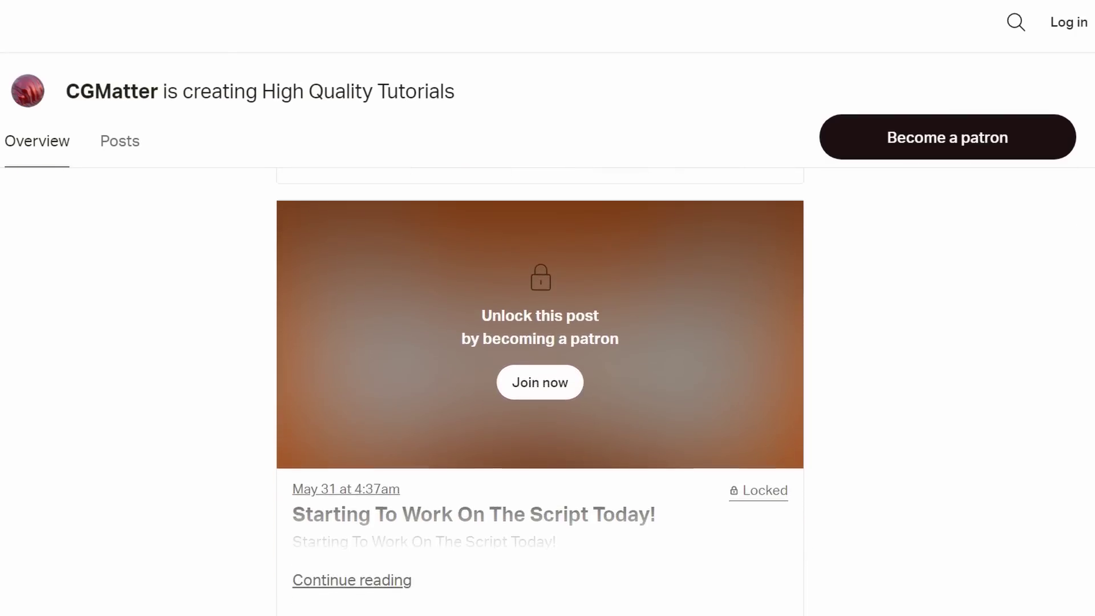
{"action": "scroll", "coordinate": [547, 343], "scroll_direction": "down", "scroll_amount": 4}
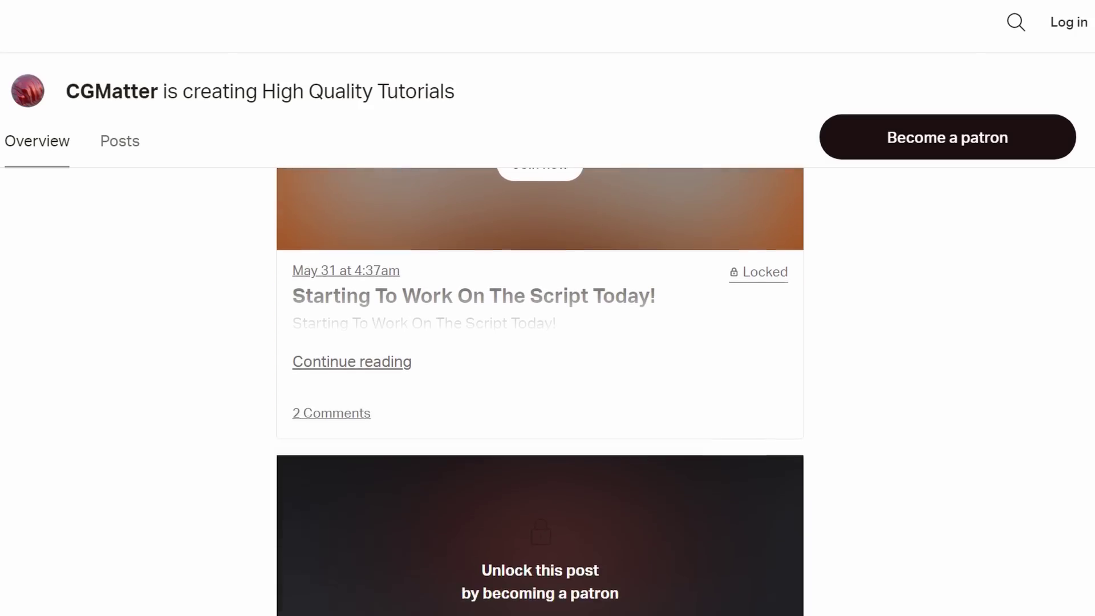
{"action": "scroll", "coordinate": [547, 342], "scroll_direction": "down", "scroll_amount": 2}
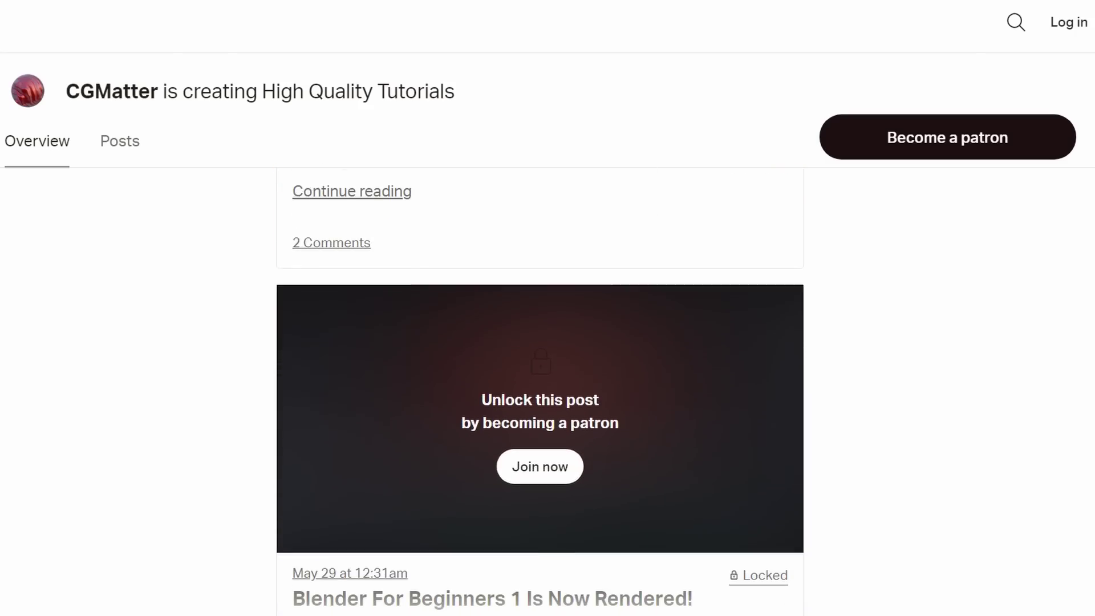
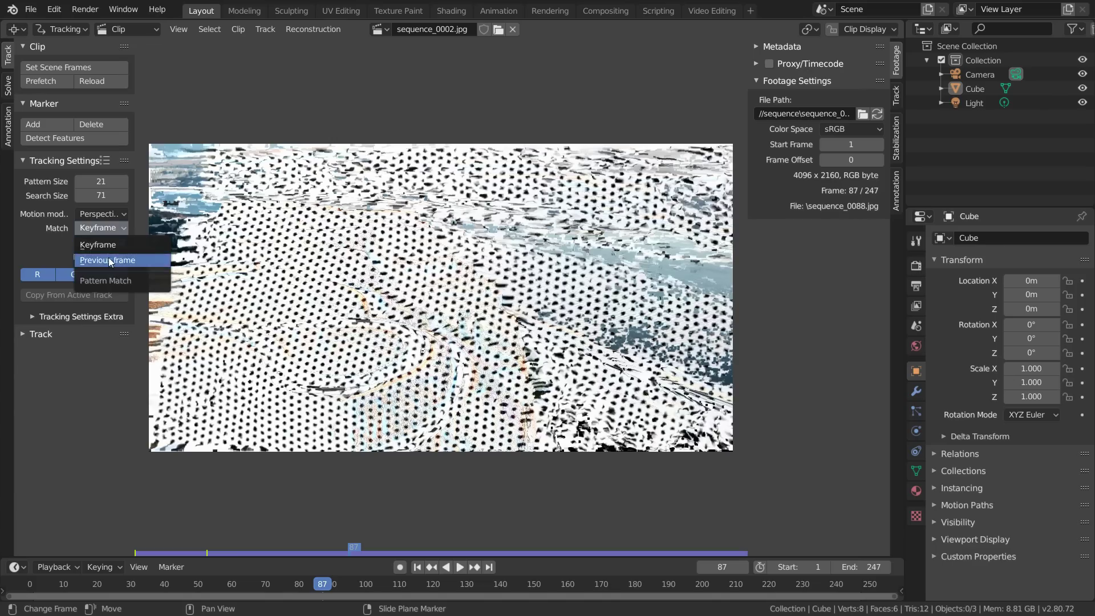
Configure tracking to match against the previous frame, with a correlation of 0.9.
{"action": "left_click", "coordinate": [106, 261]}
{"action": "left_click", "coordinate": [81, 317]}
{"action": "left_click", "coordinate": [99, 357]}
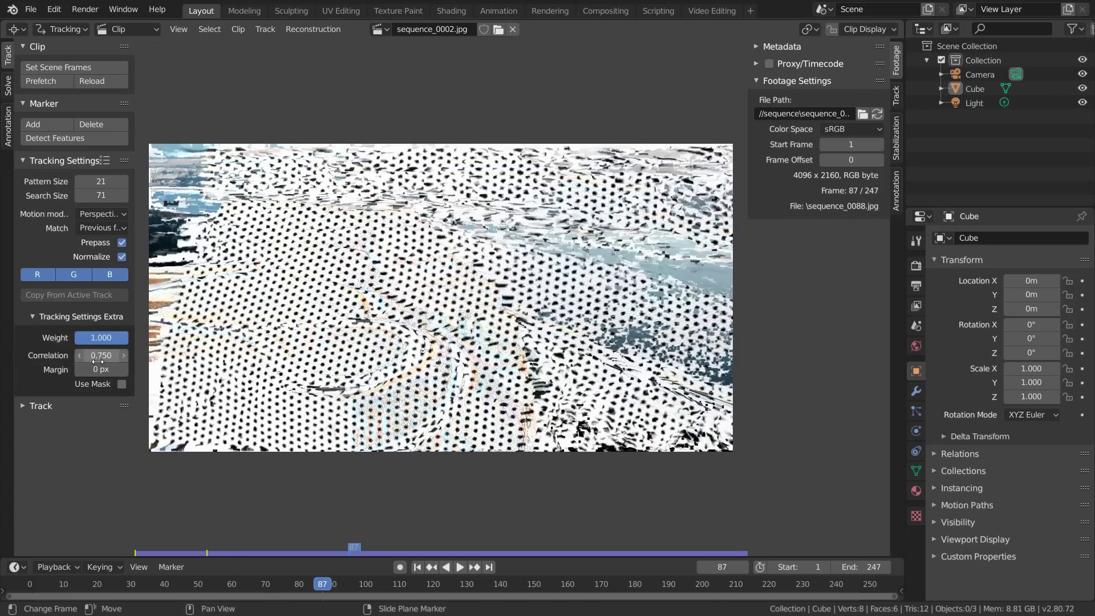
{"action": "type", "text": "0.9"}
{"action": "key", "text": "Return"}
Show the clip's track properties at frame 1 and save the blend file.
{"action": "key", "text": "shift+Left"}
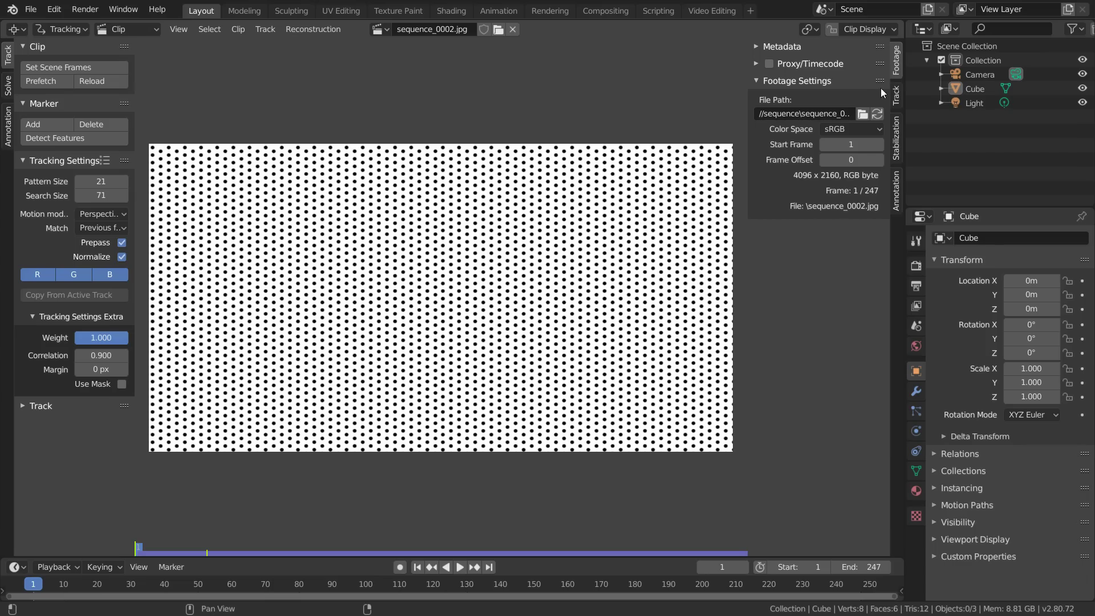
{"action": "left_click", "coordinate": [896, 94]}
{"action": "key", "text": "ctrl+s"}
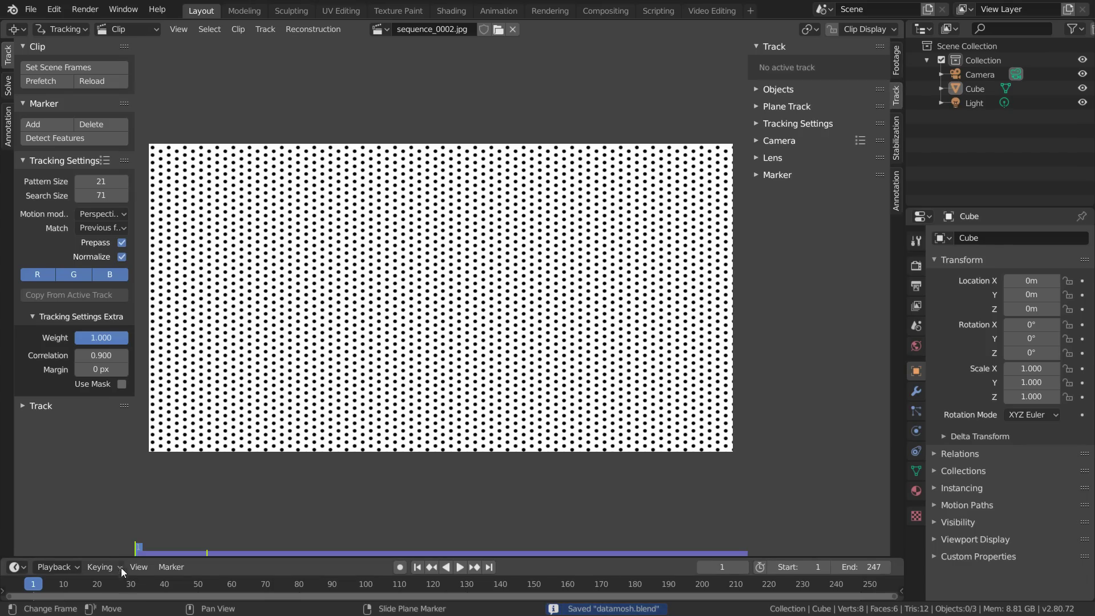
Advance the clip to frame 79 and place an enlarged tracking marker on a dot inside the road loop.
{"action": "key", "text": "space"}
{"action": "key", "text": "space"}
{"action": "scroll", "coordinate": [327, 371], "scroll_direction": "up", "scroll_amount": 5}
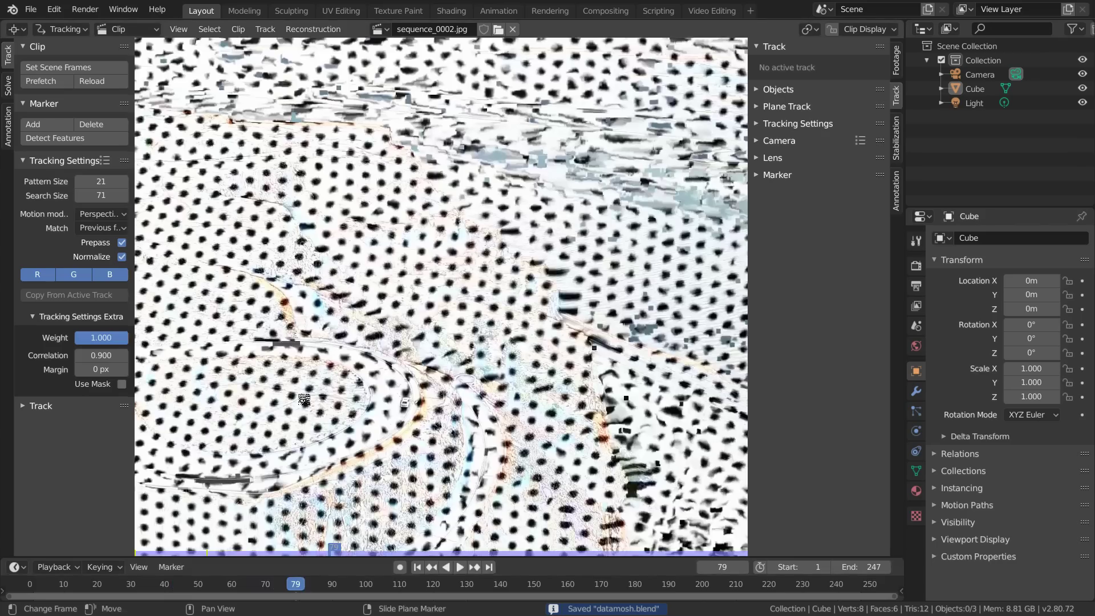
{"action": "scroll", "coordinate": [327, 370], "scroll_direction": "up", "scroll_amount": 3}
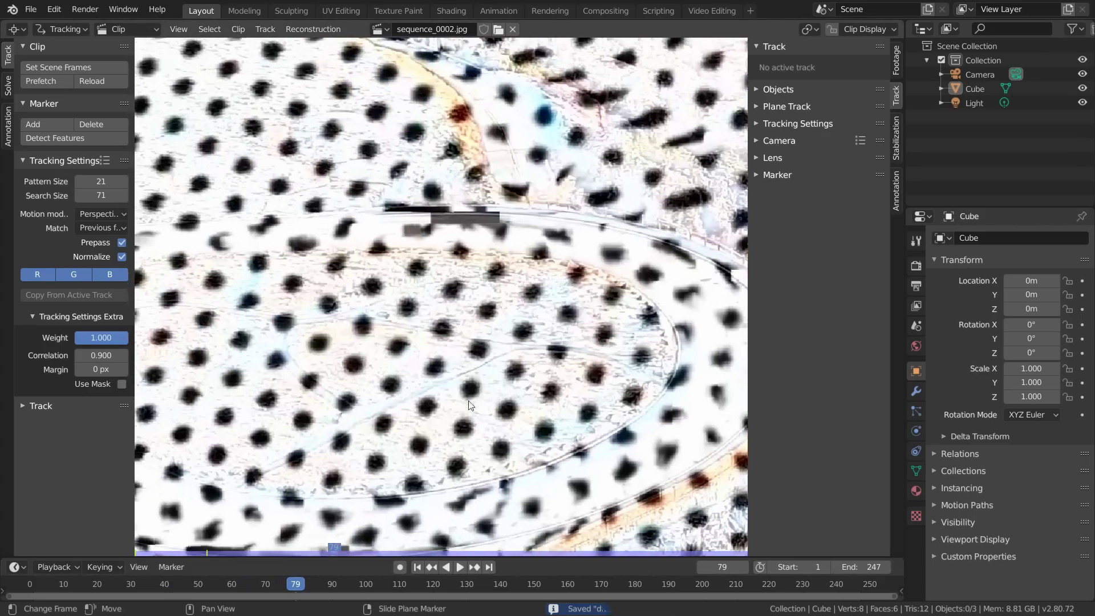
{"action": "left_click", "coordinate": [346, 403], "text": "ctrl"}
{"action": "key", "text": "s"}
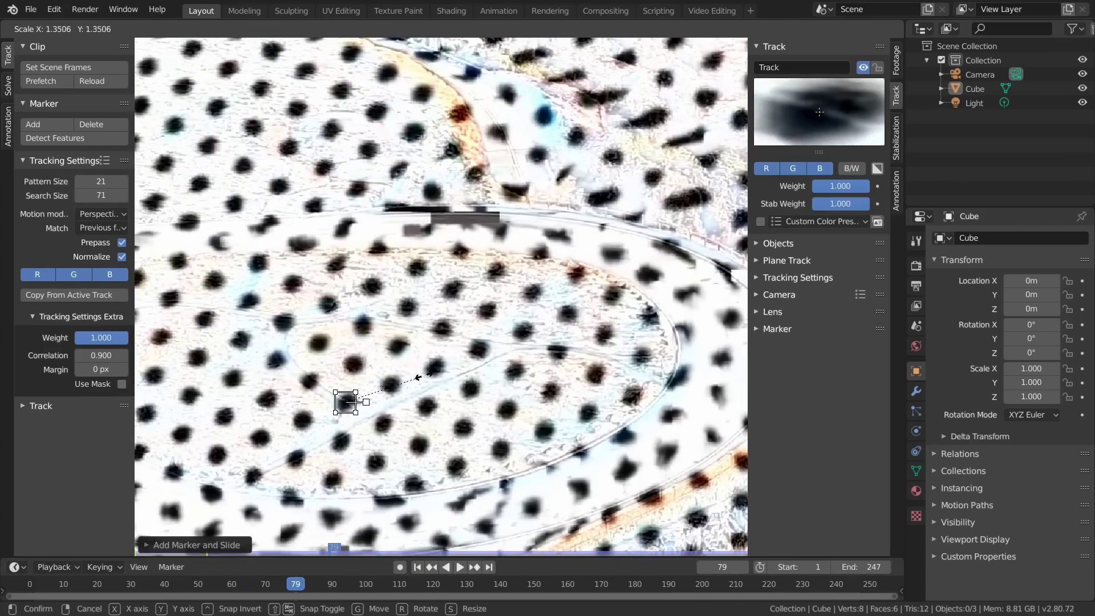
{"action": "left_click", "coordinate": [437, 374]}
Add three more enlarged markers on well-spaced dots inside the road loop.
{"action": "key", "text": "alt+s"}
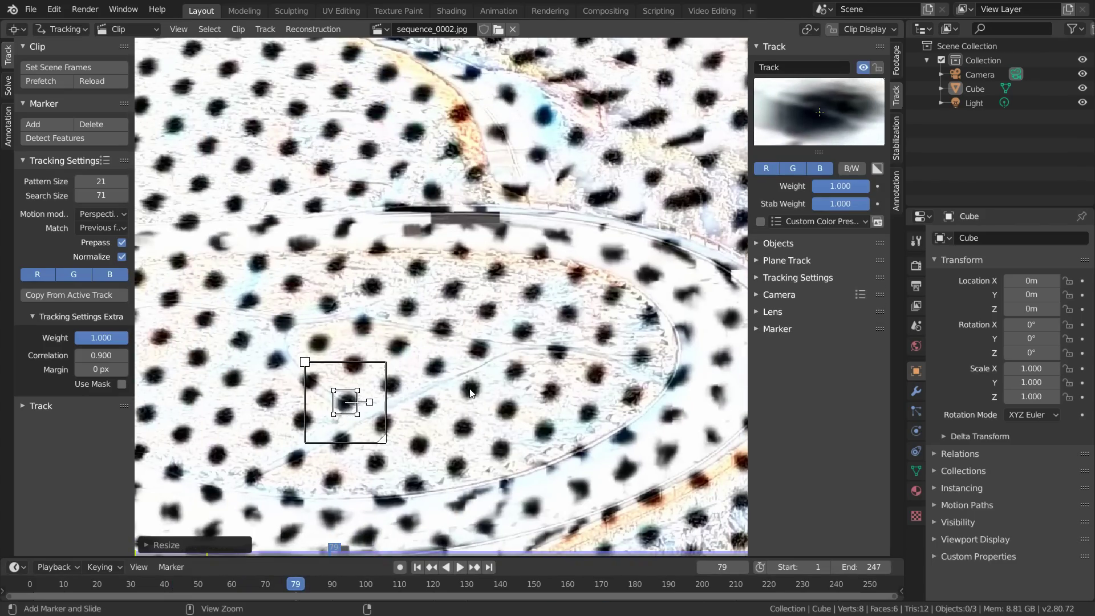
{"action": "left_click", "coordinate": [470, 390], "text": "ctrl"}
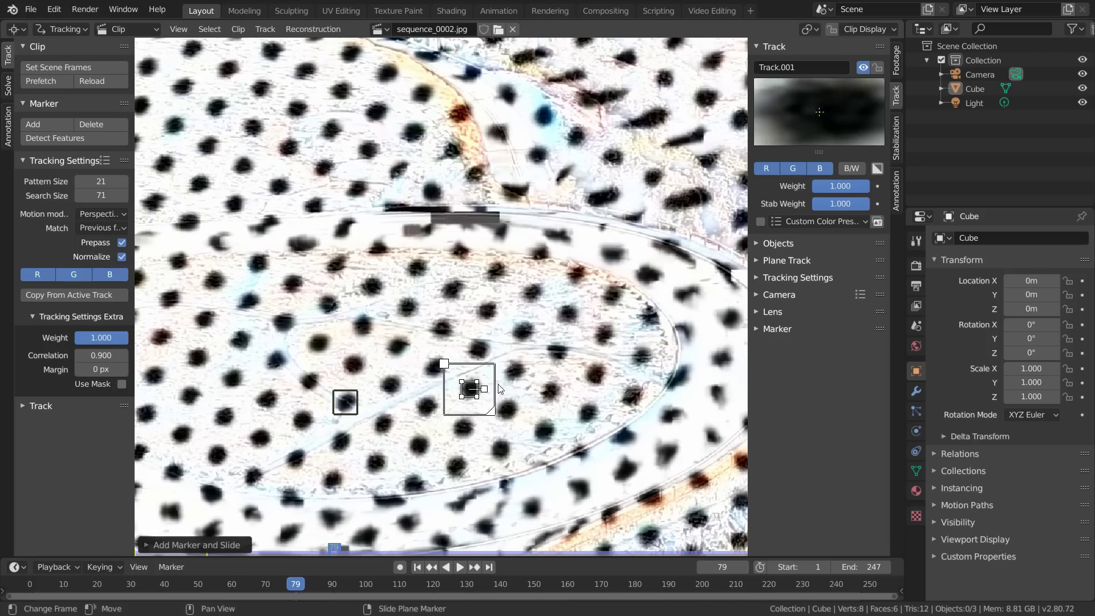
{"action": "left_click", "coordinate": [523, 334], "text": "ctrl"}
{"action": "key", "text": "s"}
{"action": "left_click", "coordinate": [591, 314]}
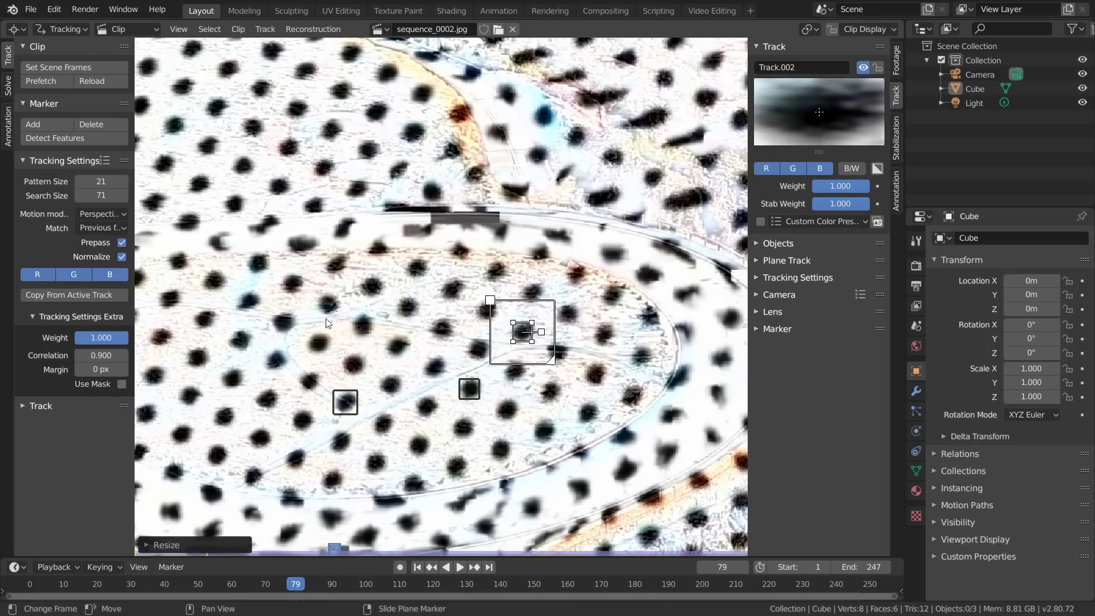
{"action": "left_click", "coordinate": [329, 305], "text": "ctrl"}
{"action": "key", "text": "s"}
{"action": "left_click", "coordinate": [409, 273]}
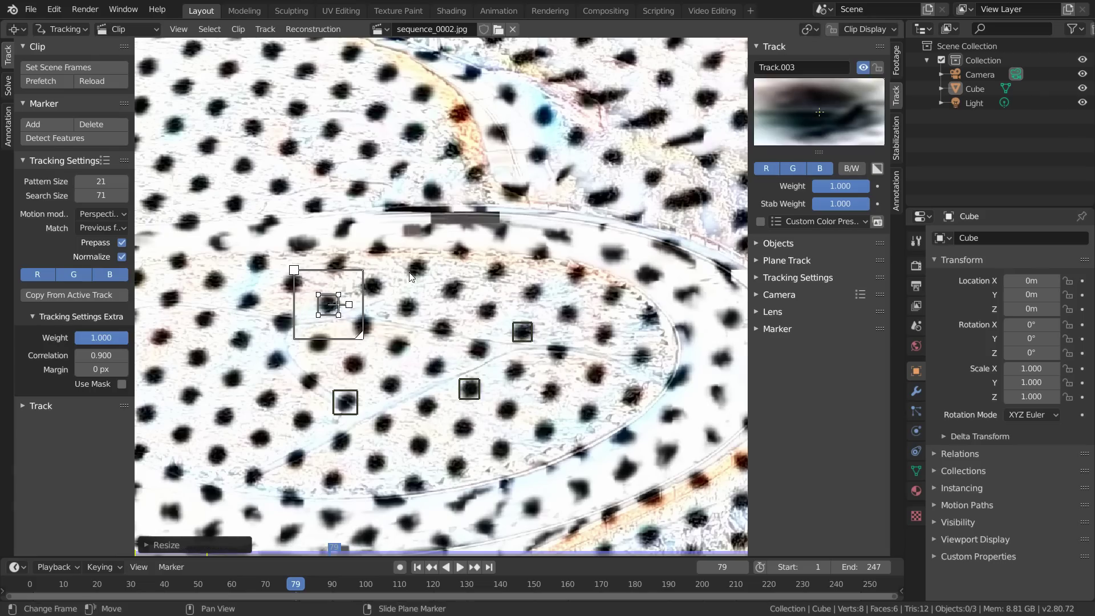
Place two enlarged markers on dots just below the road loop, near the edge of the textured ground.
{"action": "middle_click_drag", "start_coordinate": [461, 439], "coordinate": [384, 228]}
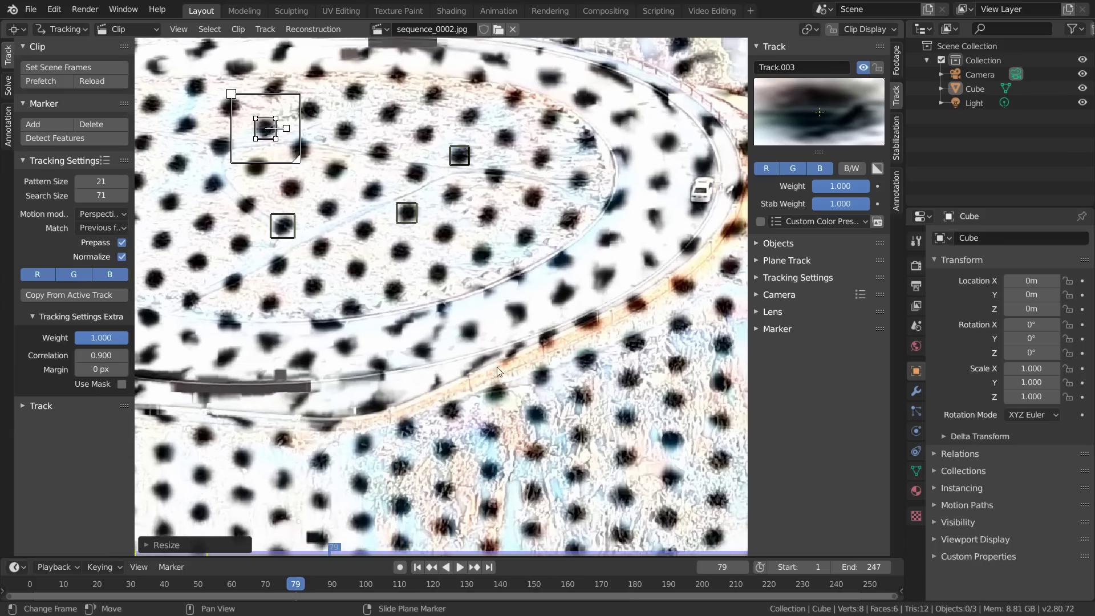
{"action": "left_click", "coordinate": [491, 436], "text": "ctrl"}
{"action": "key", "text": "s"}
{"action": "key", "text": "g"}
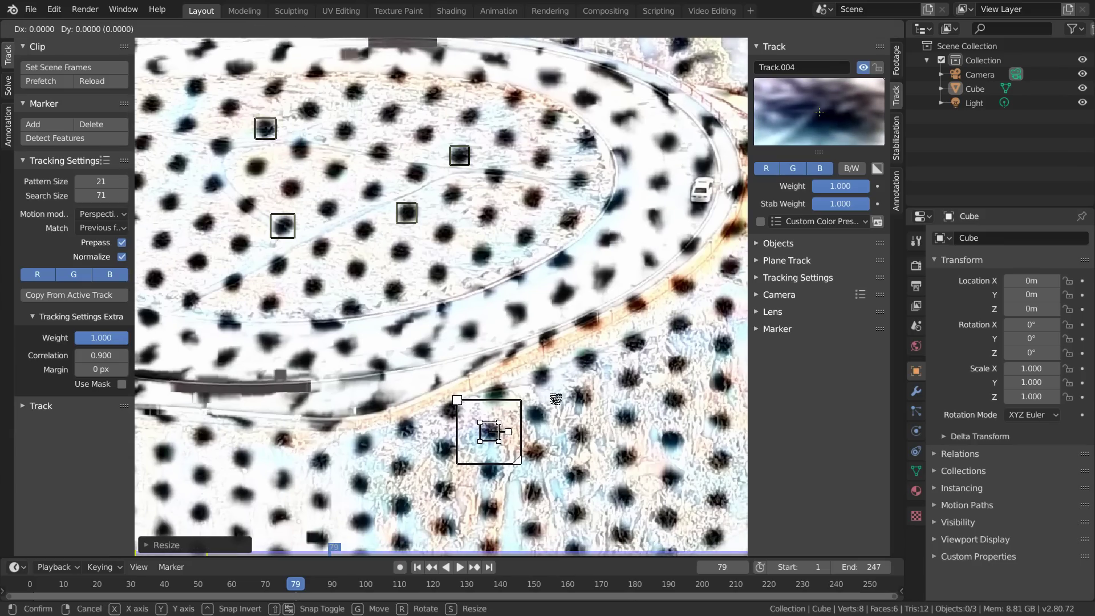
{"action": "left_click", "coordinate": [491, 436]}
{"action": "middle_click_drag", "start_coordinate": [365, 528], "coordinate": [438, 338]}
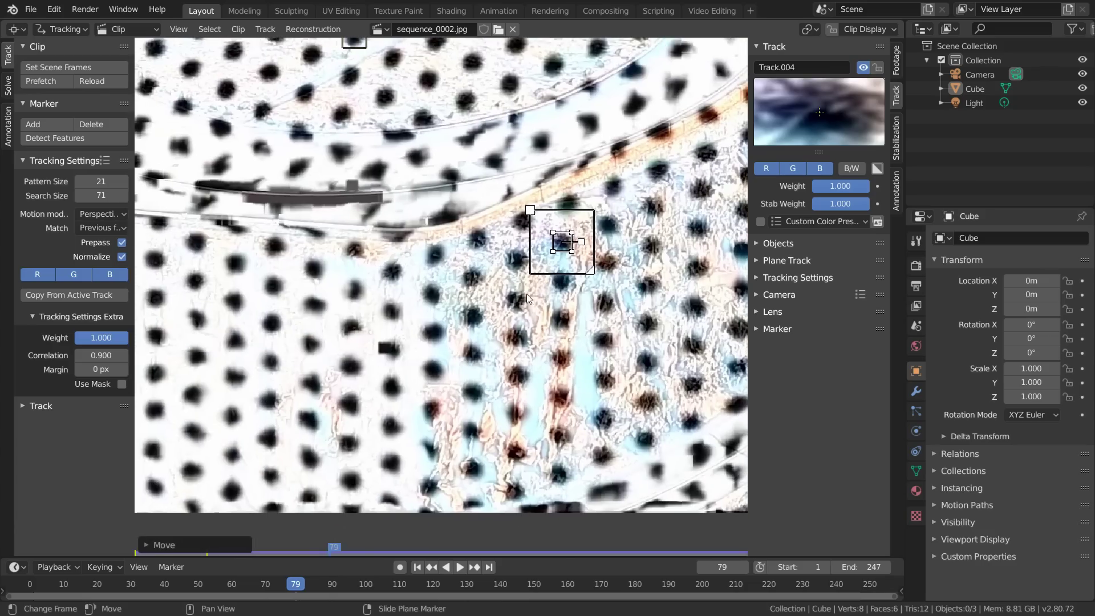
{"action": "left_click", "coordinate": [433, 331], "text": "ctrl"}
{"action": "key", "text": "s"}
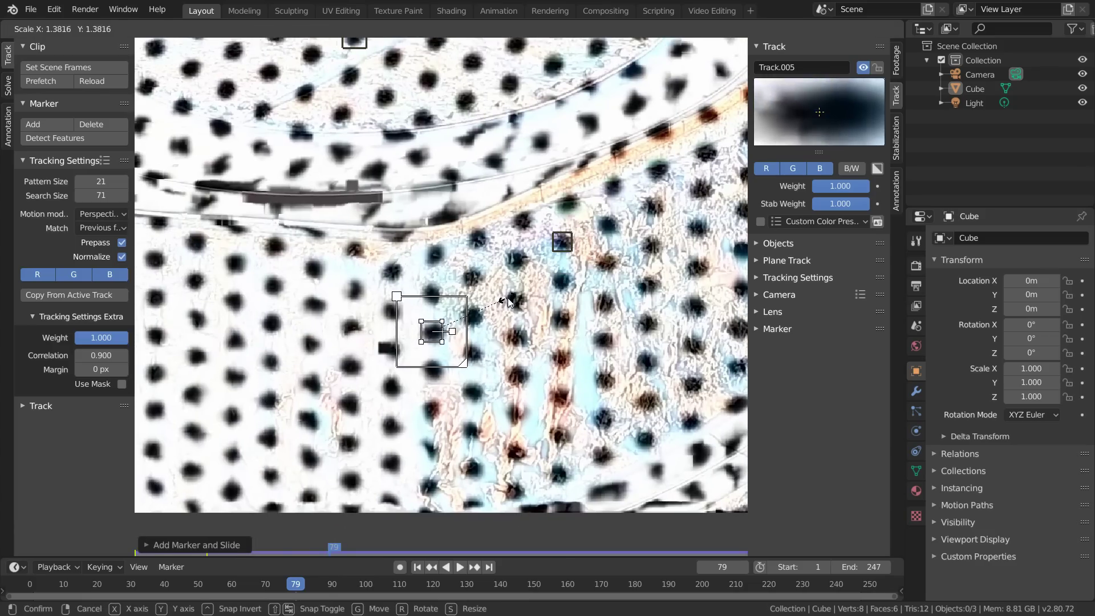
{"action": "left_click", "coordinate": [507, 298]}
{"action": "middle_click_drag", "start_coordinate": [508, 298], "coordinate": [424, 297]}
Add two enlarged markers on the textured ground between the road loop and the outer road bend.
{"action": "middle_click_drag", "start_coordinate": [636, 316], "coordinate": [540, 323]}
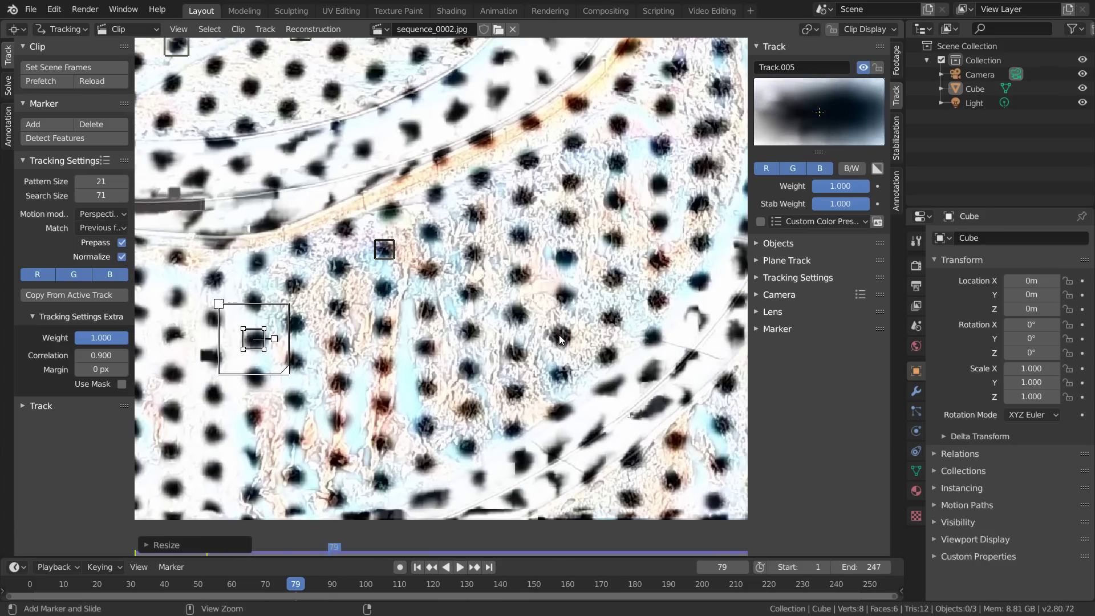
{"action": "left_click", "coordinate": [559, 336], "text": "ctrl"}
{"action": "key", "text": "s"}
{"action": "left_click", "coordinate": [650, 279]}
{"action": "middle_click_drag", "start_coordinate": [646, 195], "coordinate": [532, 310]}
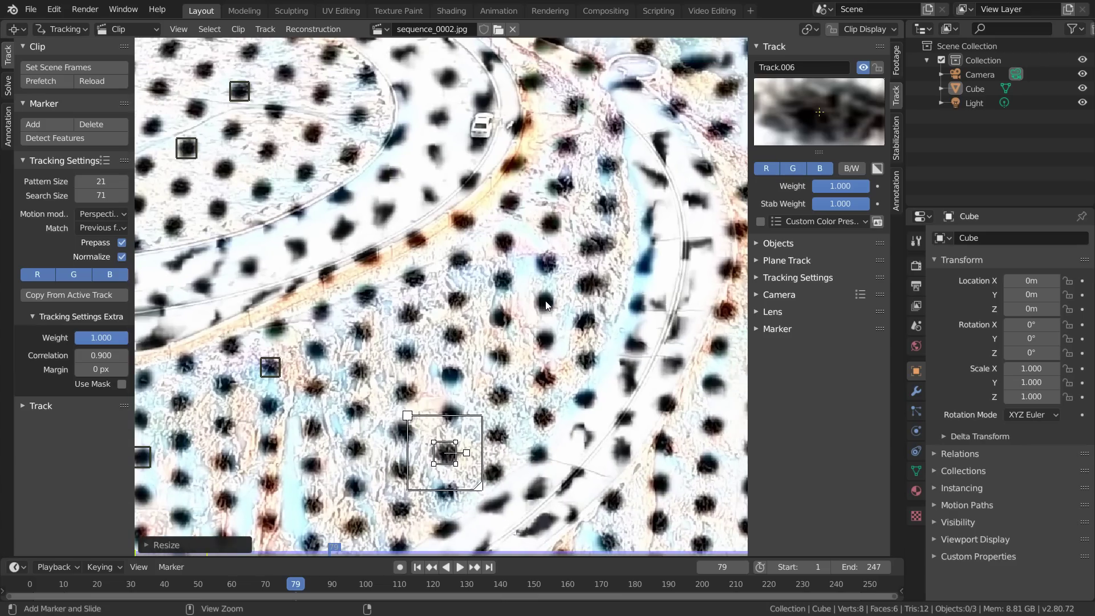
{"action": "left_click", "coordinate": [546, 301], "text": "ctrl"}
{"action": "key", "text": "s"}
{"action": "left_click", "coordinate": [636, 349]}
{"action": "middle_click_drag", "start_coordinate": [636, 349], "coordinate": [635, 349]}
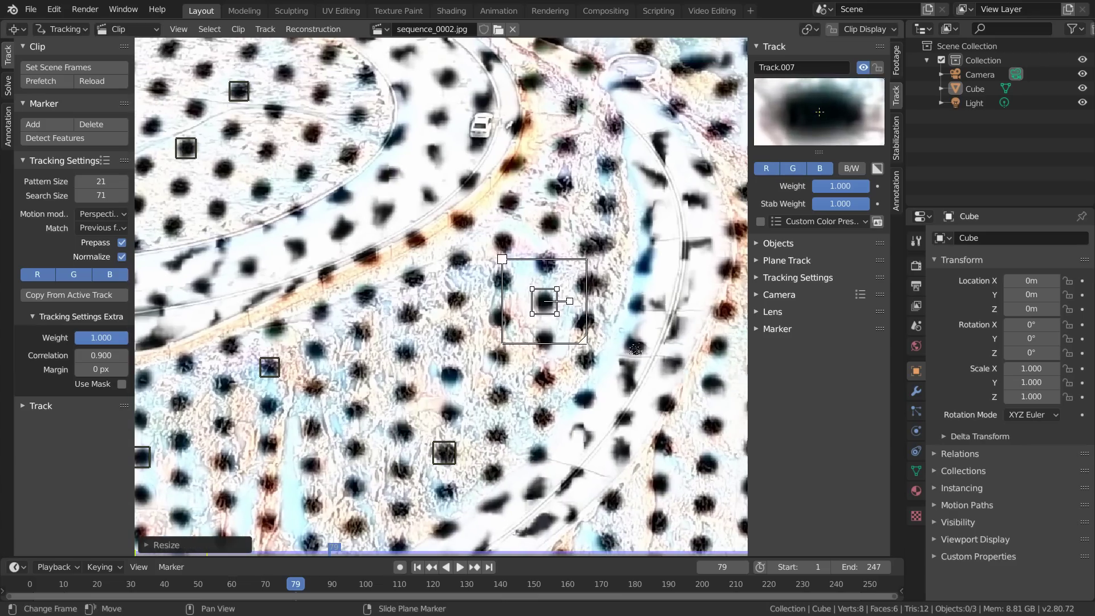
Place an enlarged marker on a dot beyond the outer road bend, near the clip's lower edge.
{"action": "middle_click_drag", "start_coordinate": [685, 391], "coordinate": [469, 231]}
{"action": "left_click", "coordinate": [536, 329], "text": "ctrl"}
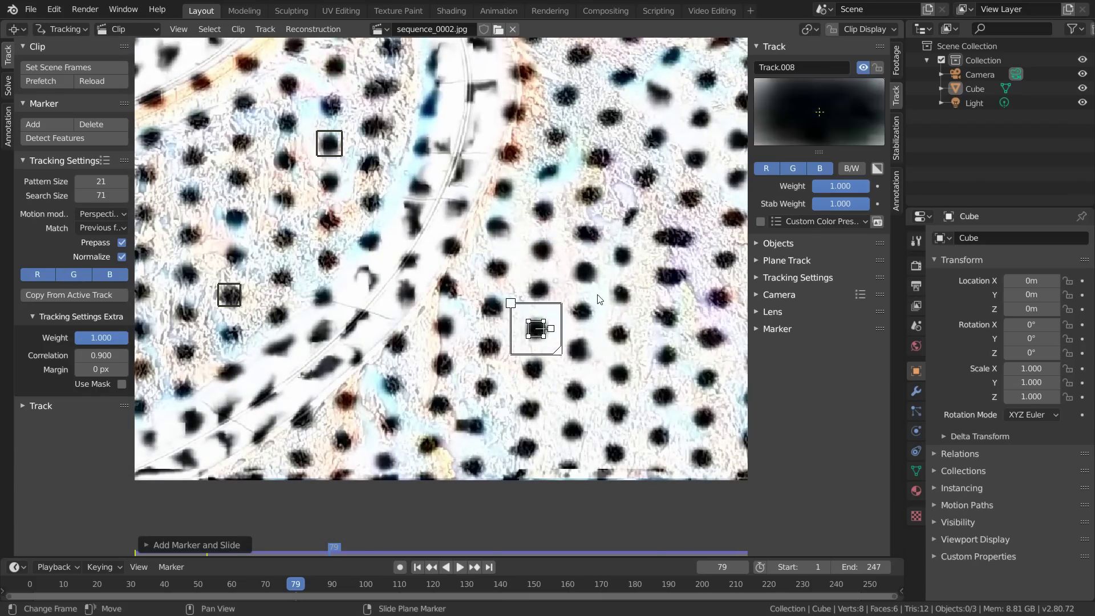
{"action": "key", "text": "s"}
{"action": "left_click", "coordinate": [623, 277]}
Place an enlarged marker on a dot in the plain white ground below and left of the road loop.
{"action": "scroll", "coordinate": [595, 280], "scroll_direction": "down", "scroll_amount": 4}
{"action": "middle_click_drag", "start_coordinate": [195, 159], "coordinate": [490, 243]}
{"action": "scroll", "coordinate": [404, 365], "scroll_direction": "up", "scroll_amount": 4}
{"action": "middle_click_drag", "start_coordinate": [392, 420], "coordinate": [420, 311]}
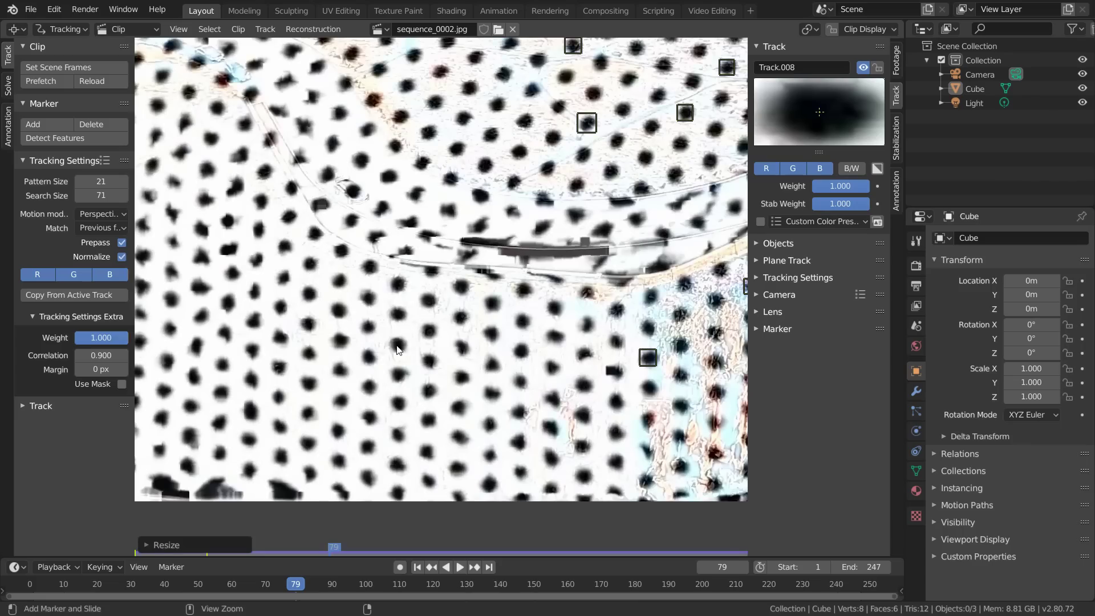
{"action": "left_click", "coordinate": [398, 349], "text": "ctrl"}
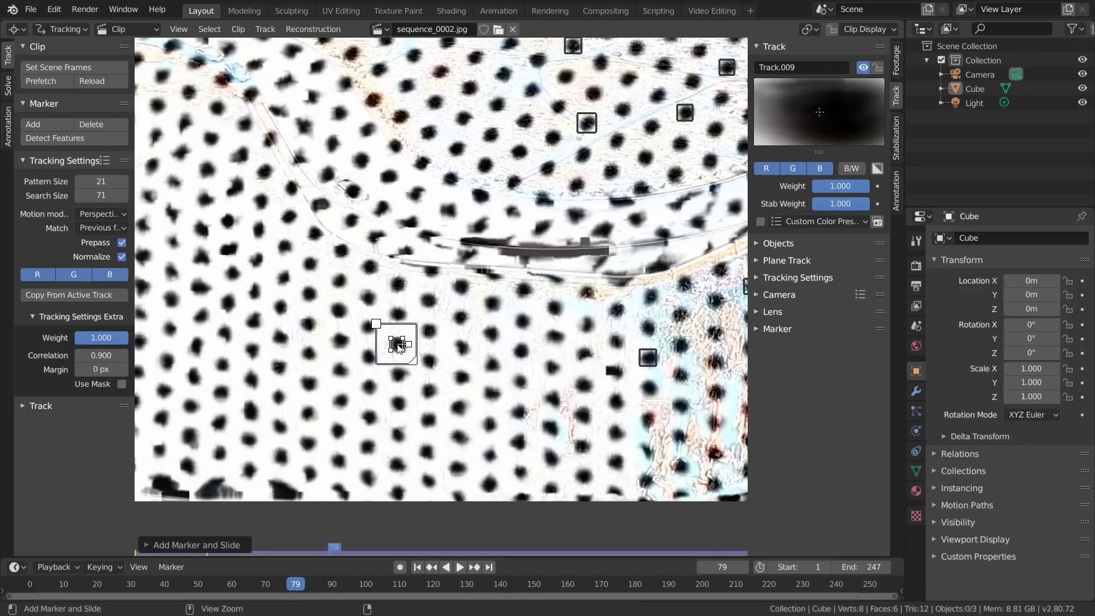
{"action": "key", "text": "s"}
{"action": "key", "text": "Return"}
Add an enlarged marker on a dot near the left end of the area inside the road loop.
{"action": "middle_click_drag", "start_coordinate": [398, 349], "coordinate": [445, 332]}
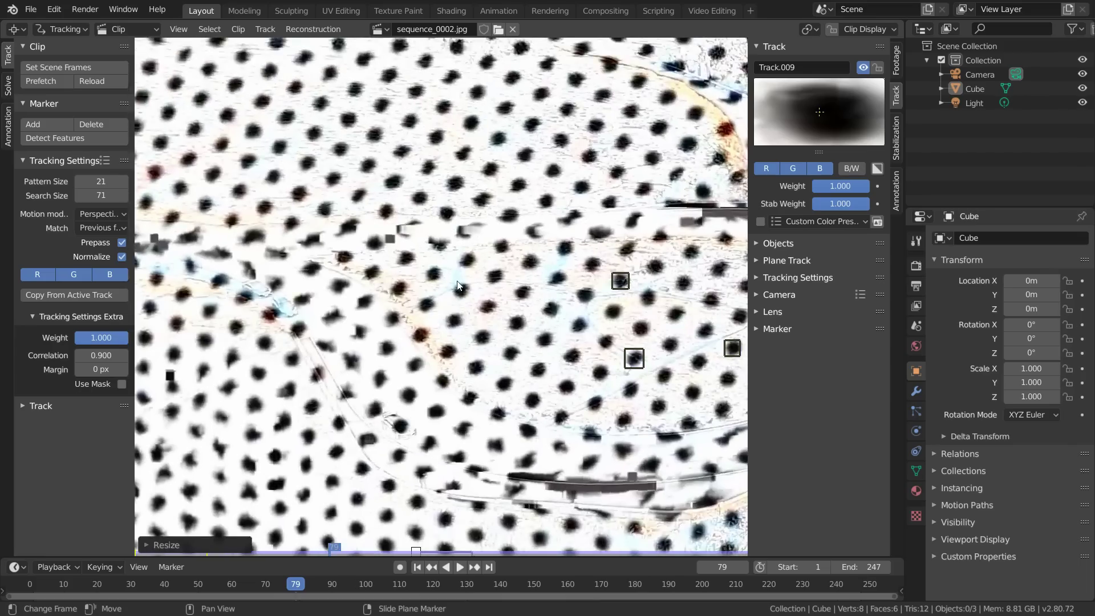
{"action": "left_click", "coordinate": [460, 290], "text": "ctrl"}
{"action": "key", "text": "s"}
{"action": "left_click", "coordinate": [555, 235]}
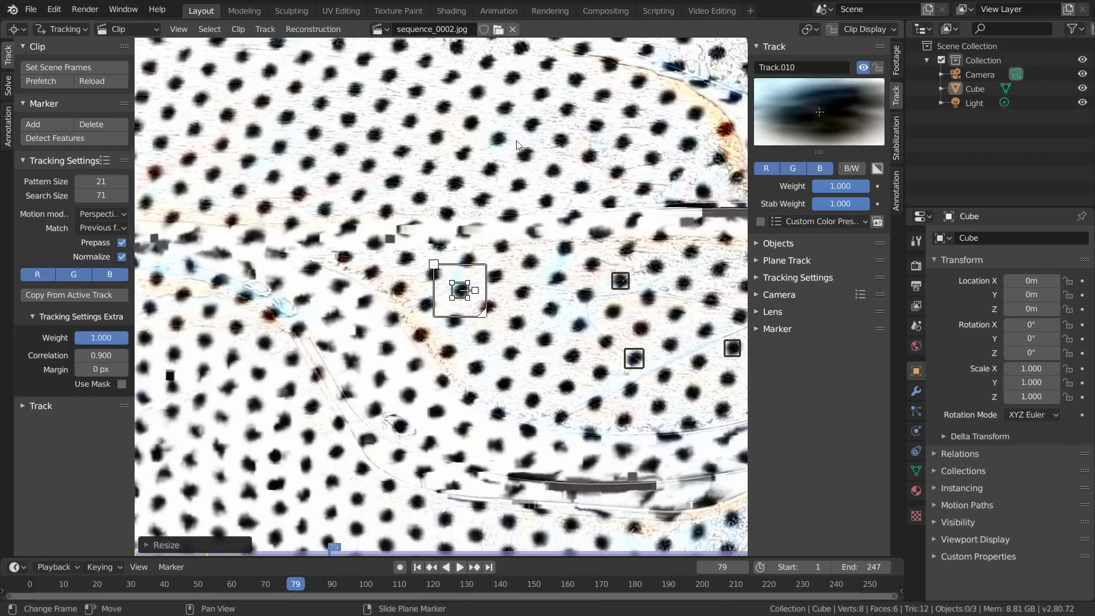
Place two enlarged markers side by side on dots in the ground just above the road loop.
{"action": "middle_click_drag", "start_coordinate": [502, 136], "coordinate": [491, 273]}
{"action": "left_click", "coordinate": [488, 278], "text": "ctrl"}
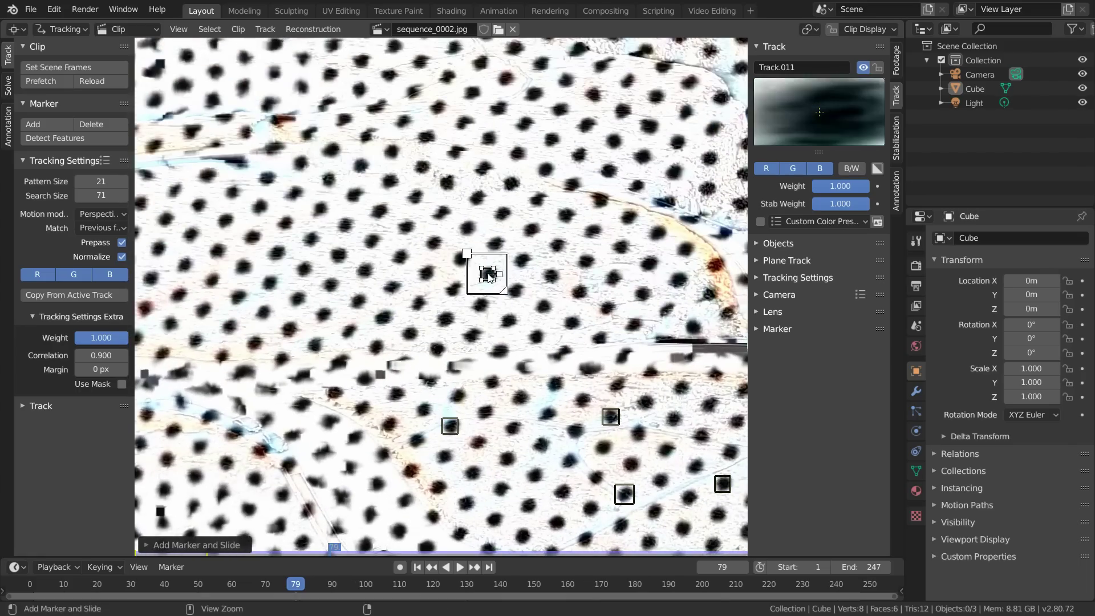
{"action": "key", "text": "s"}
{"action": "key", "text": "Return"}
{"action": "middle_click_drag", "start_coordinate": [652, 240], "coordinate": [526, 266]}
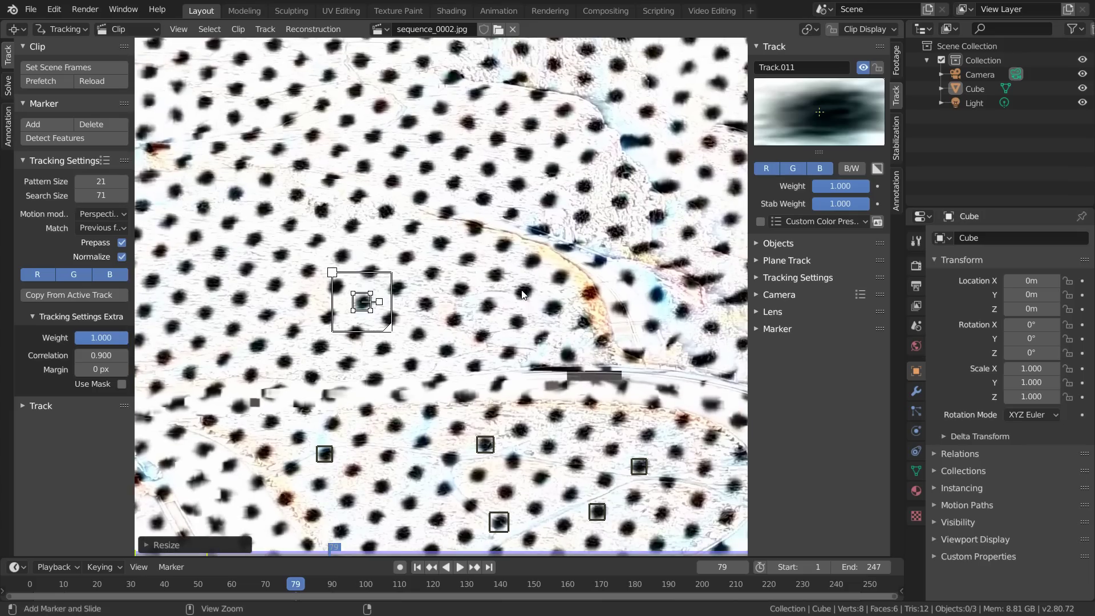
{"action": "left_click", "coordinate": [522, 290], "text": "ctrl"}
{"action": "key", "text": "s"}
{"action": "key", "text": "Return"}
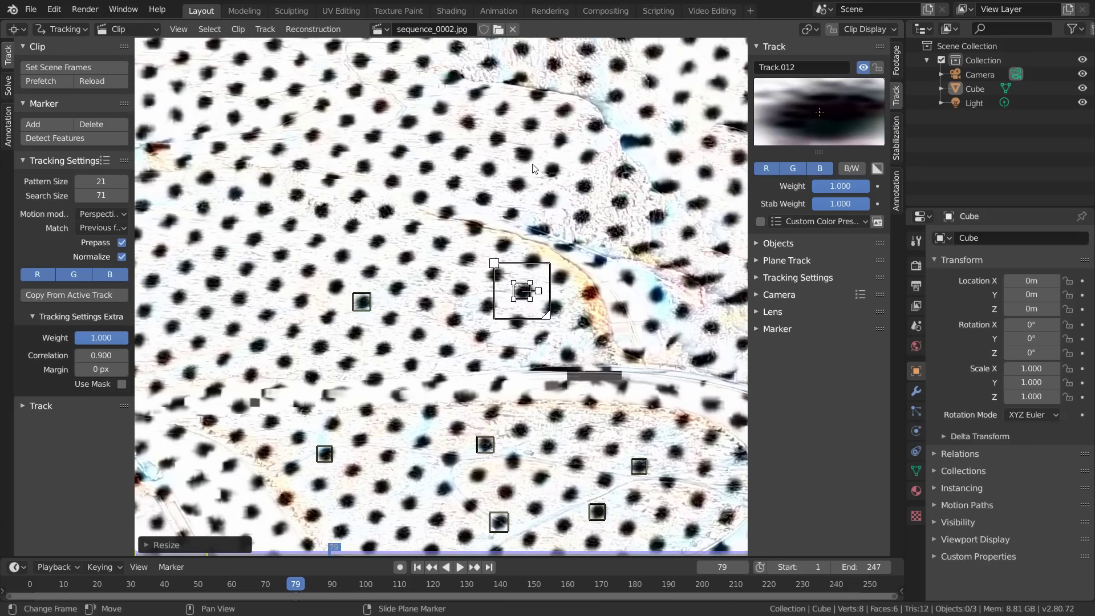
Add an enlarged marker on a dot higher up the slope above the road loop and centre it on the dot.
{"action": "left_click", "coordinate": [488, 172], "text": "ctrl"}
{"action": "key", "text": "s"}
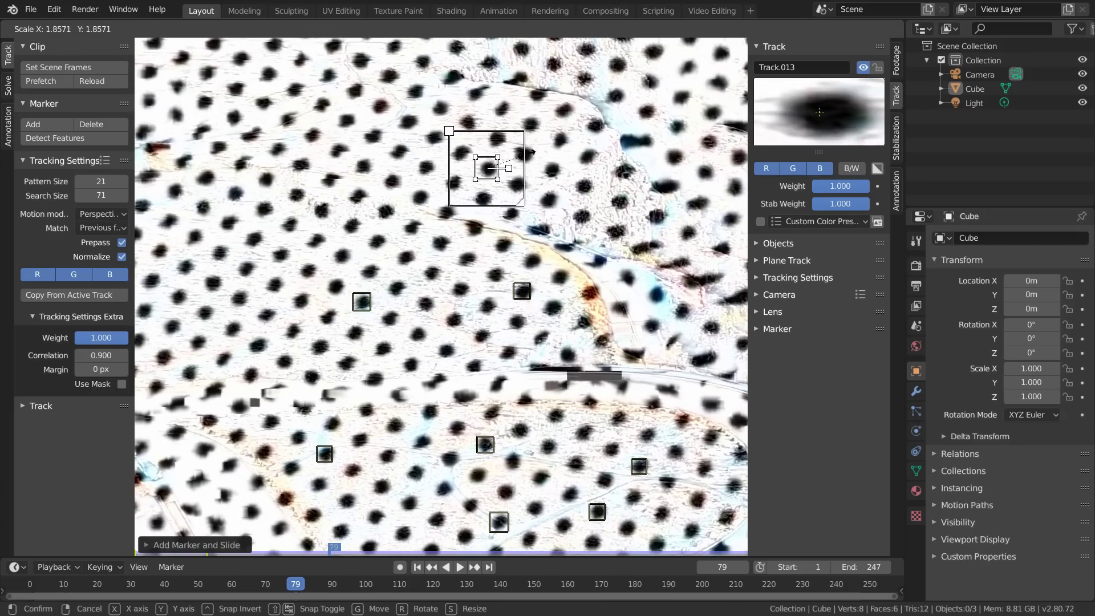
{"action": "key", "text": "g"}
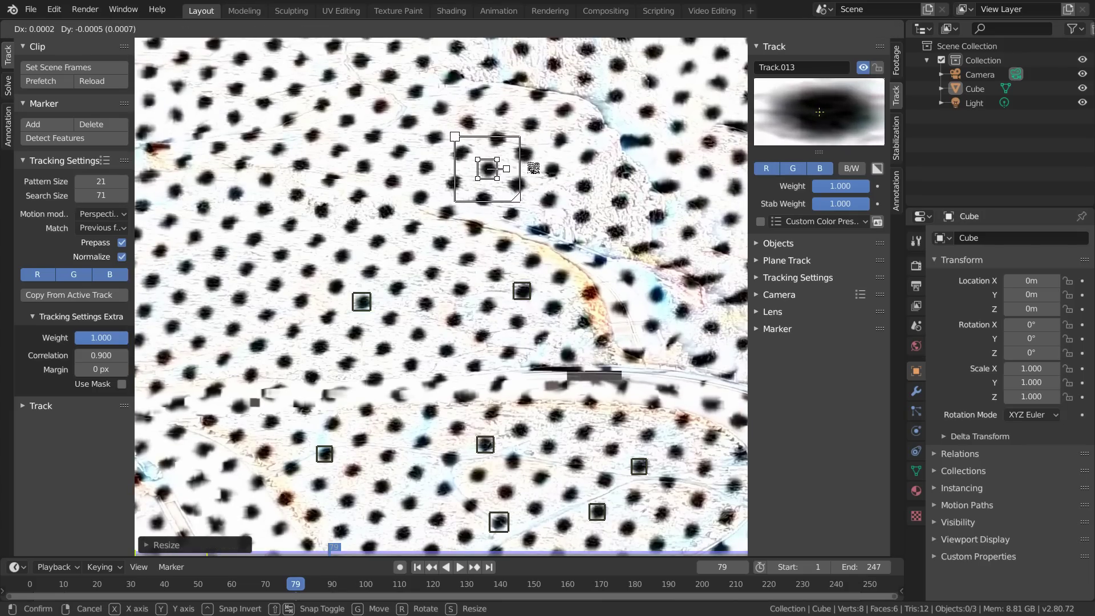
{"action": "left_click", "coordinate": [530, 167]}
Place an enlarged marker on a dot far to the left, above the road that leads to the loop.
{"action": "scroll", "coordinate": [453, 302], "scroll_direction": "down", "scroll_amount": 3}
{"action": "middle_click_drag", "start_coordinate": [453, 303], "coordinate": [522, 170]}
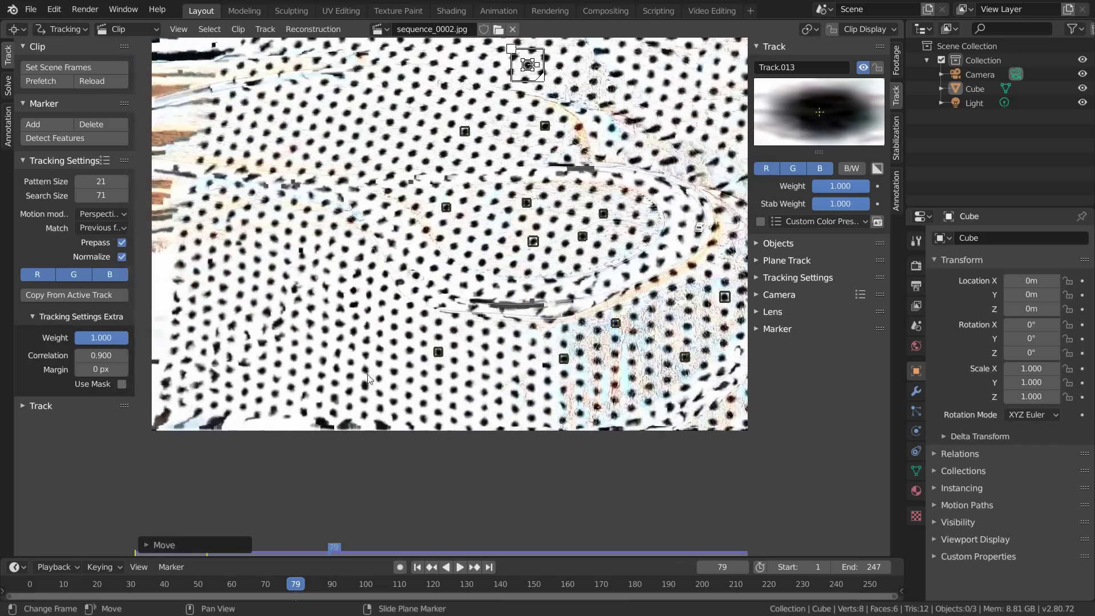
{"action": "scroll", "coordinate": [343, 169], "scroll_direction": "up", "scroll_amount": 3}
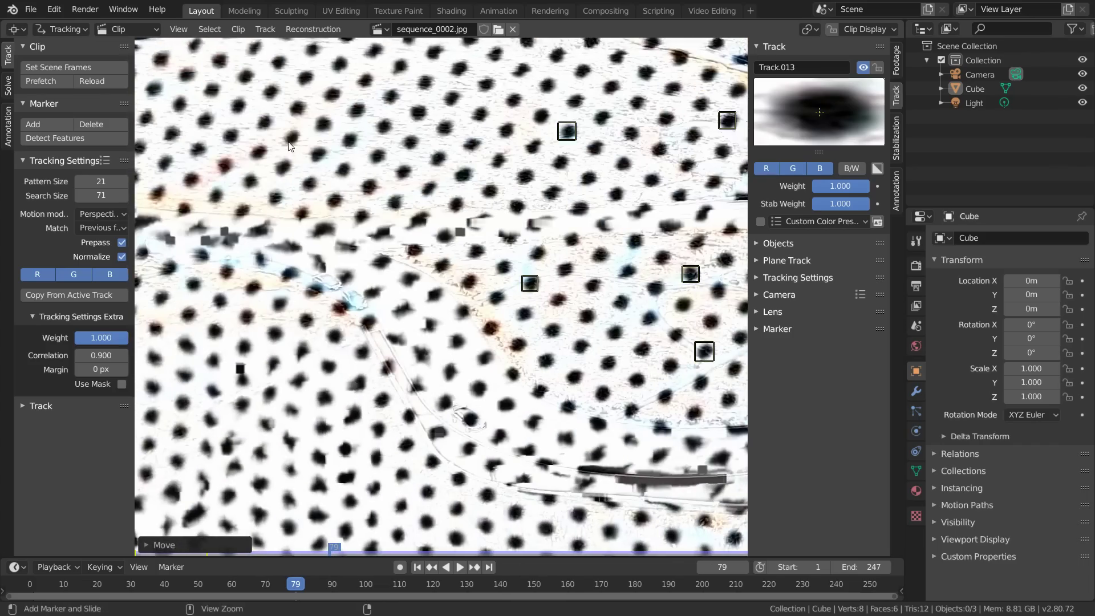
{"action": "left_click", "coordinate": [293, 142], "text": "ctrl"}
{"action": "key", "text": "s"}
{"action": "left_click", "coordinate": [370, 110]}
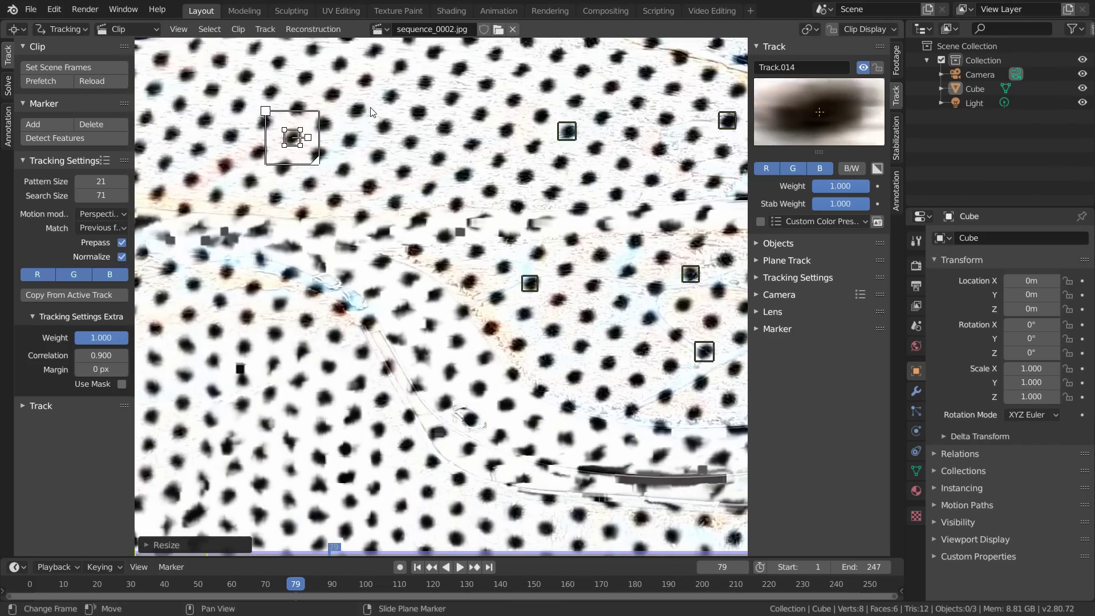
Select all the markers and track them backwards from frame 79 to the start of the clip.
{"action": "scroll", "coordinate": [429, 198], "scroll_direction": "down", "scroll_amount": 3}
{"action": "middle_click_drag", "start_coordinate": [654, 205], "coordinate": [516, 226]}
{"action": "key", "text": "a"}
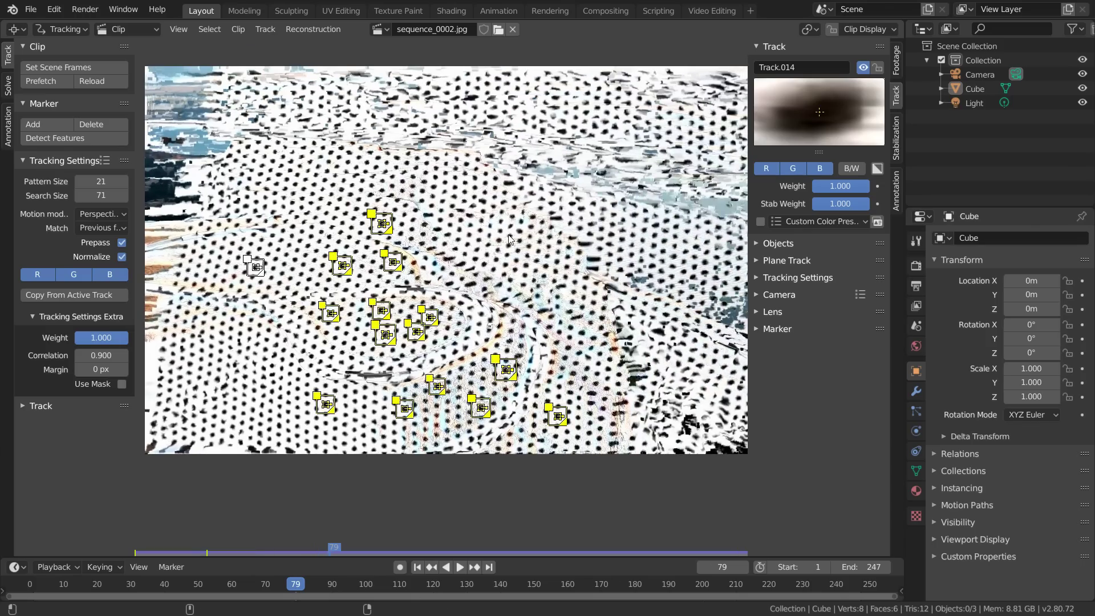
{"action": "key", "text": "shift+ctrl+t"}
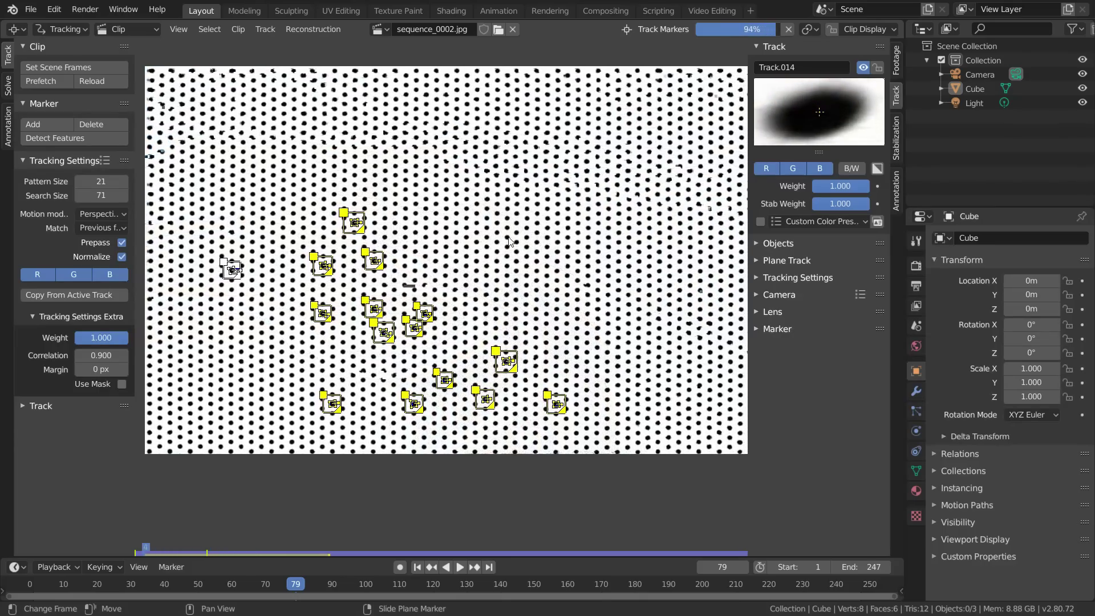
Return to frame 79, select all the markers and track them forwards to the end of the clip at frame 247.
{"action": "key", "text": "space"}
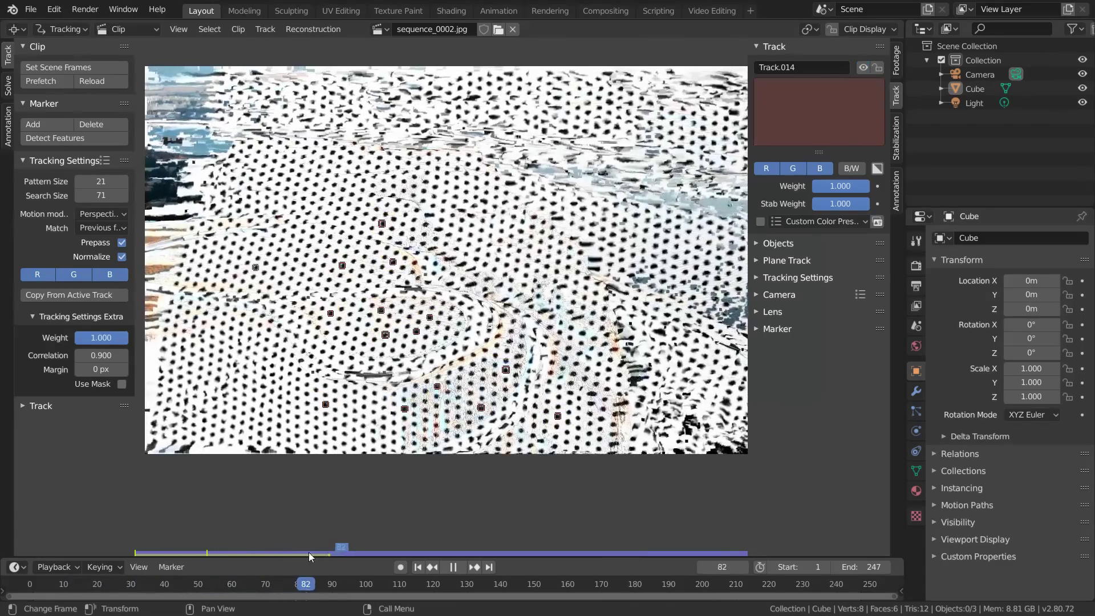
{"action": "left_click_drag", "start_coordinate": [352, 561], "coordinate": [300, 556]}
{"action": "key", "text": "space"}
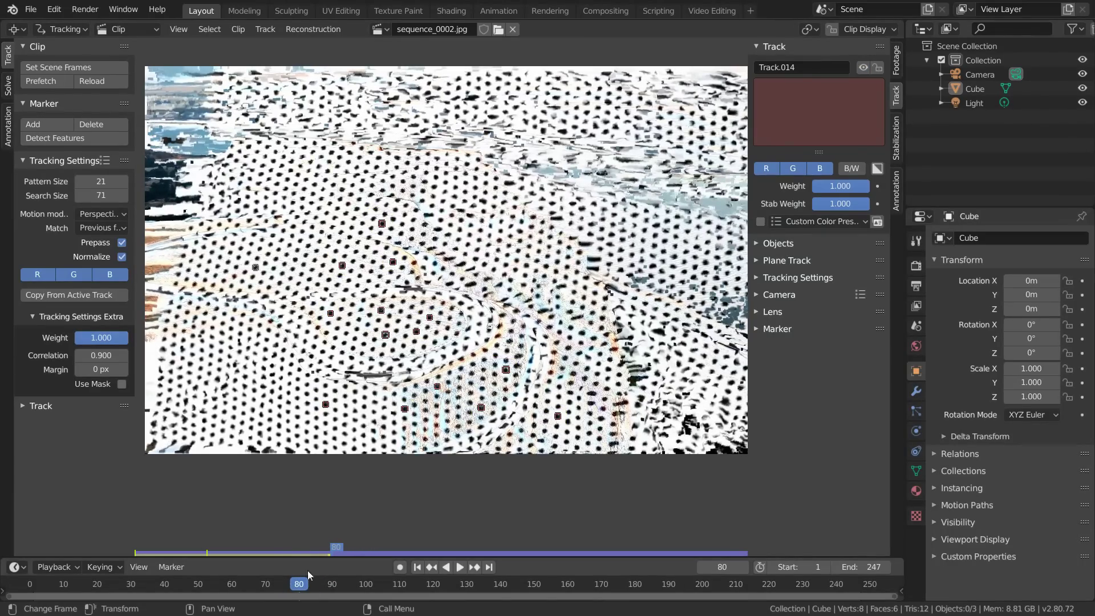
{"action": "key", "text": "a"}
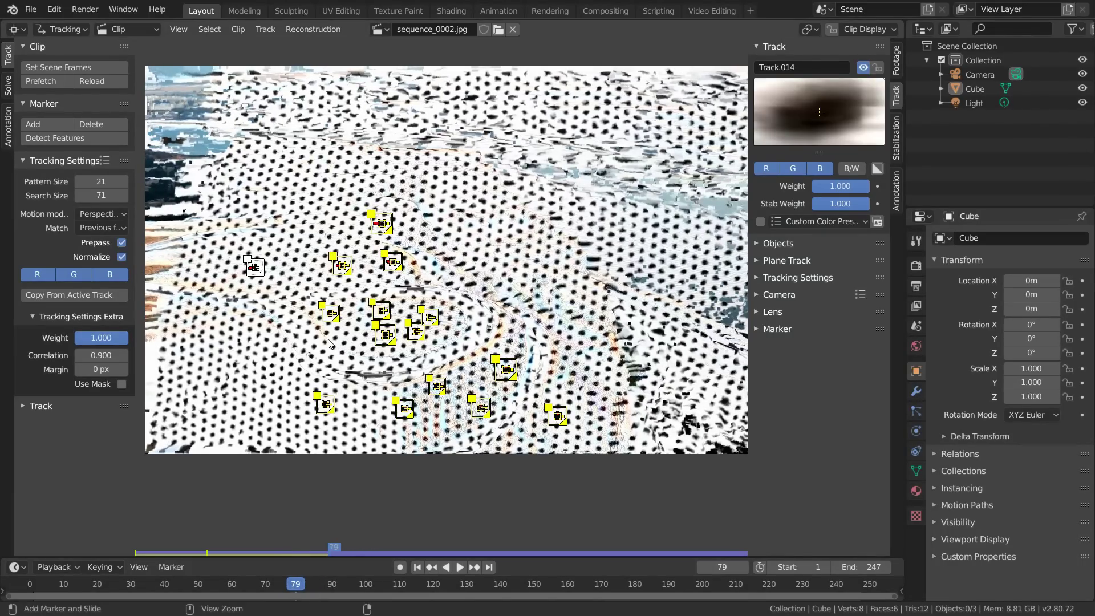
{"action": "key", "text": "ctrl+shift+t"}
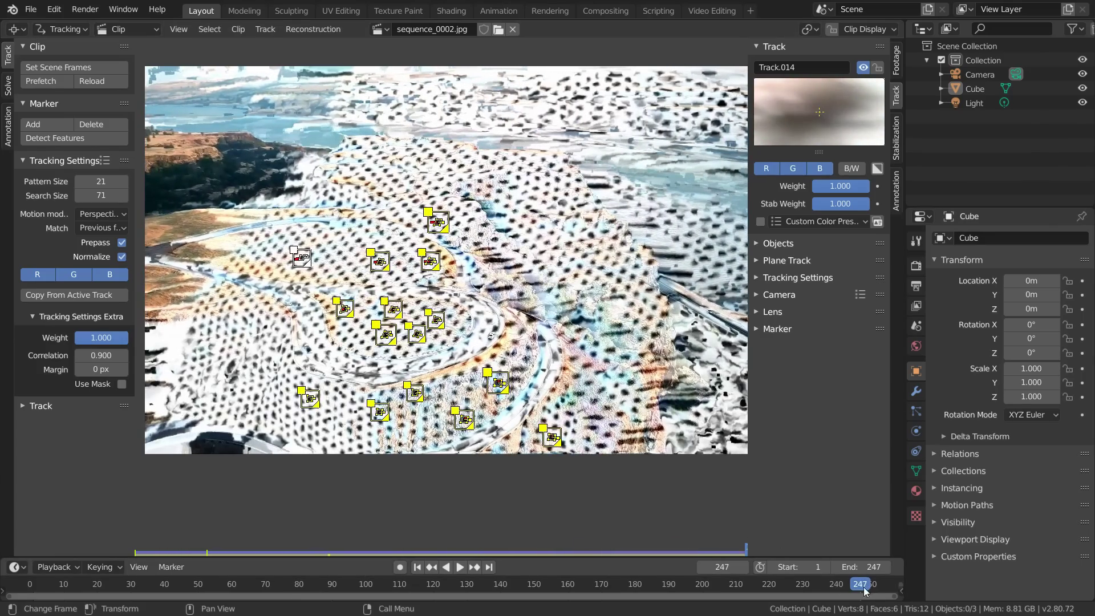
Play the tracked clip back to check the markers, lock all the tracks and save the file.
{"action": "left_click", "coordinate": [446, 567]}
{"action": "key", "text": "space"}
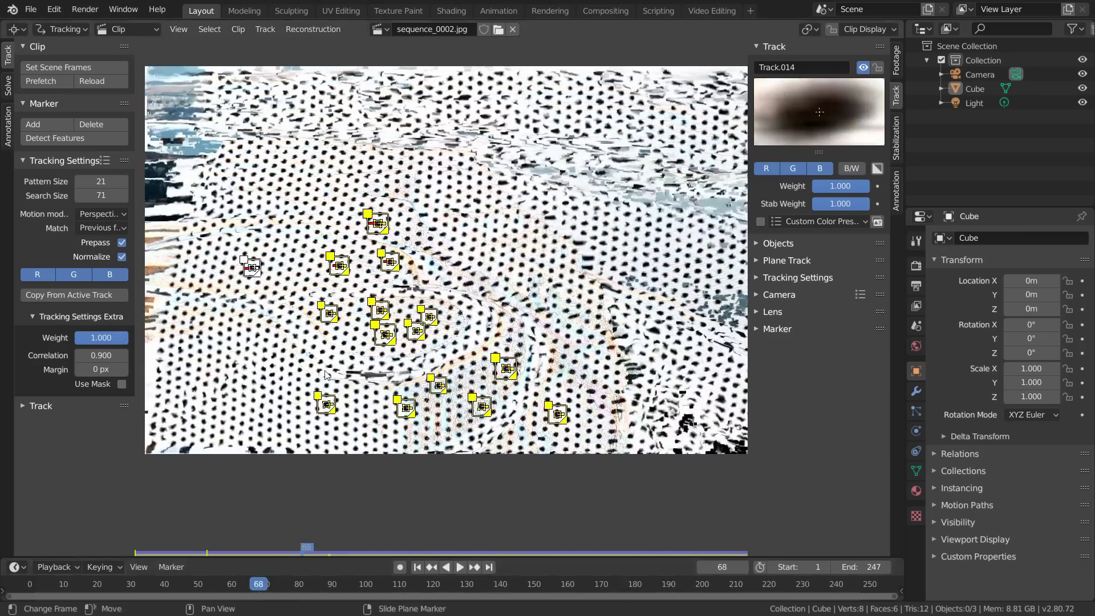
{"action": "key", "text": "ctrl+l"}
{"action": "key", "text": "ctrl+s"}
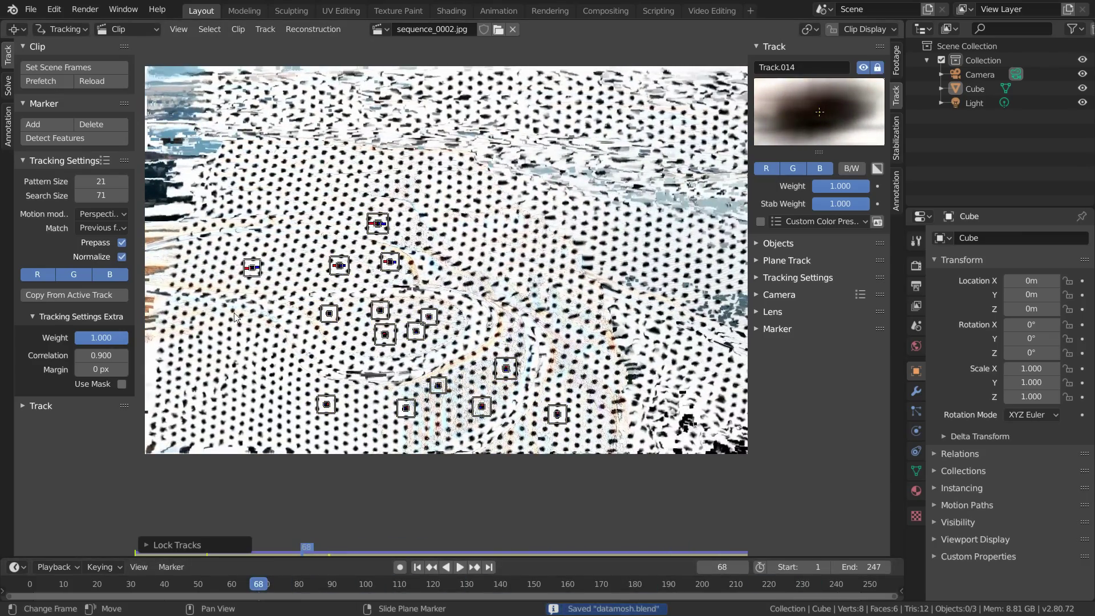
Solve the camera motion with automatic keyframe selection and focal length refinement.
{"action": "left_click", "coordinate": [5, 90]}
{"action": "left_click", "coordinate": [122, 102]}
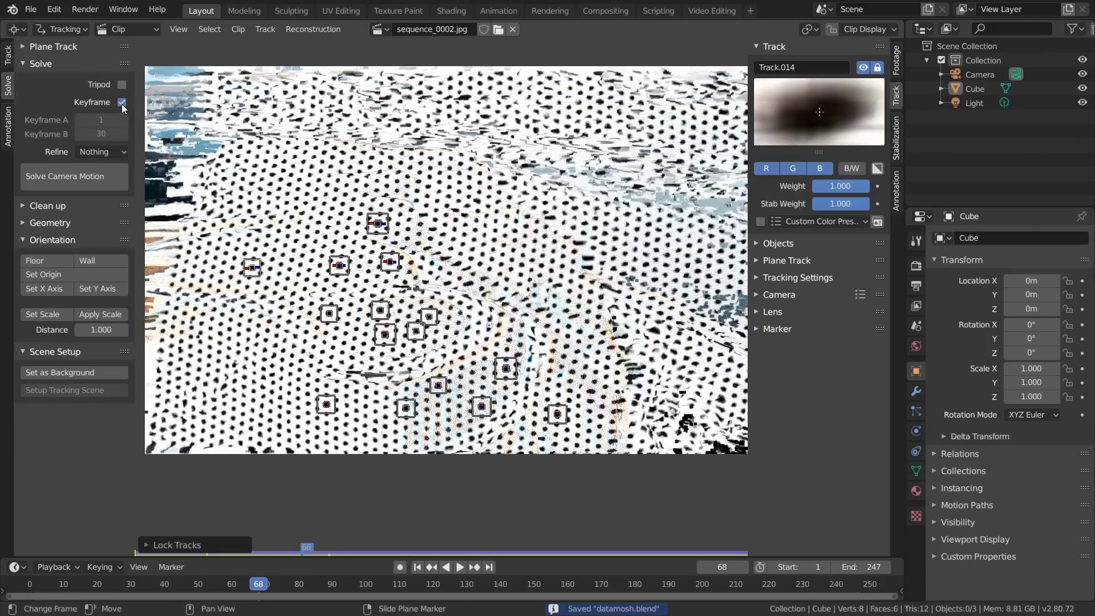
{"action": "left_click", "coordinate": [103, 152]}
{"action": "left_click", "coordinate": [114, 215]}
{"action": "left_click", "coordinate": [98, 182]}
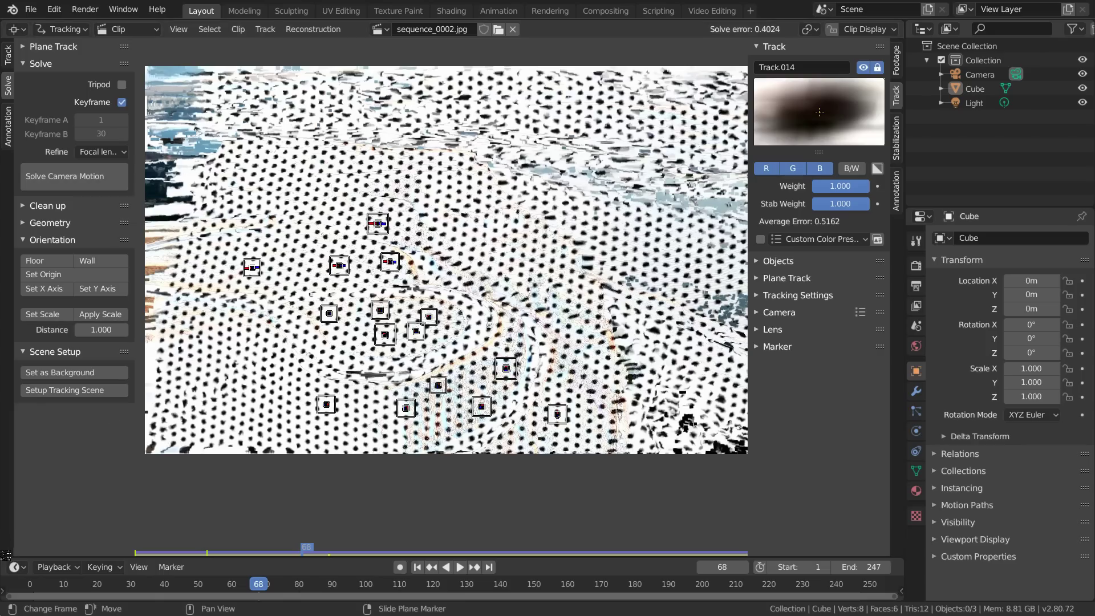
Split the clip editor into an upper and lower area and make the lower one a 3D viewport.
{"action": "left_click_drag", "start_coordinate": [7, 557], "coordinate": [25, 279]}
{"action": "left_click", "coordinate": [17, 288]}
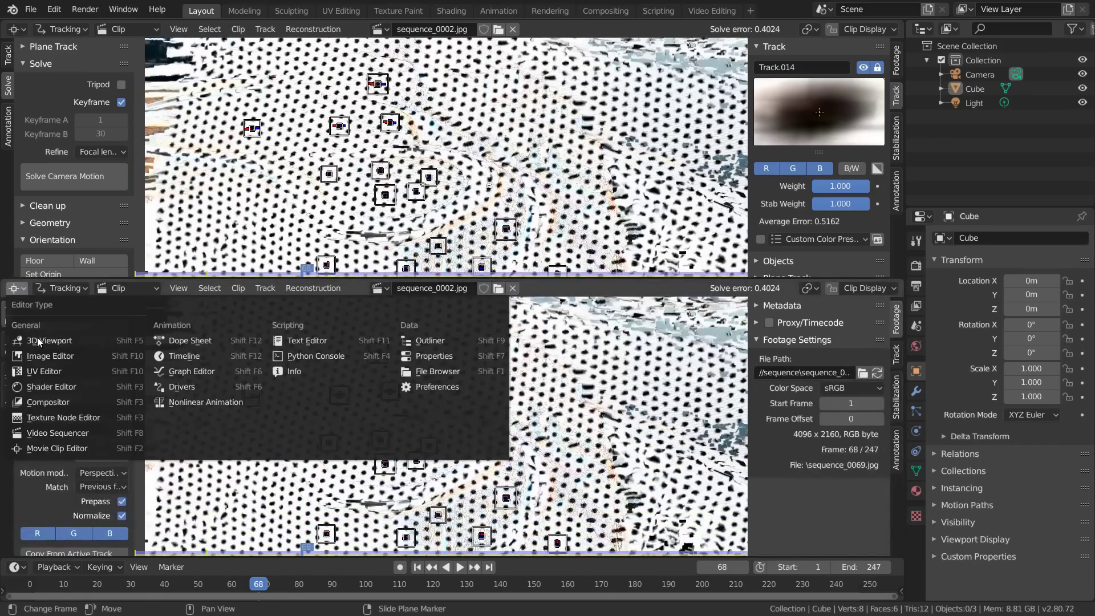
{"action": "left_click", "coordinate": [63, 343]}
Set up the tracking scene from the solved clip and view the 3D viewport through the camera.
{"action": "scroll", "coordinate": [379, 420], "scroll_direction": "down", "scroll_amount": 3}
{"action": "scroll", "coordinate": [53, 224], "scroll_direction": "down", "scroll_amount": 5}
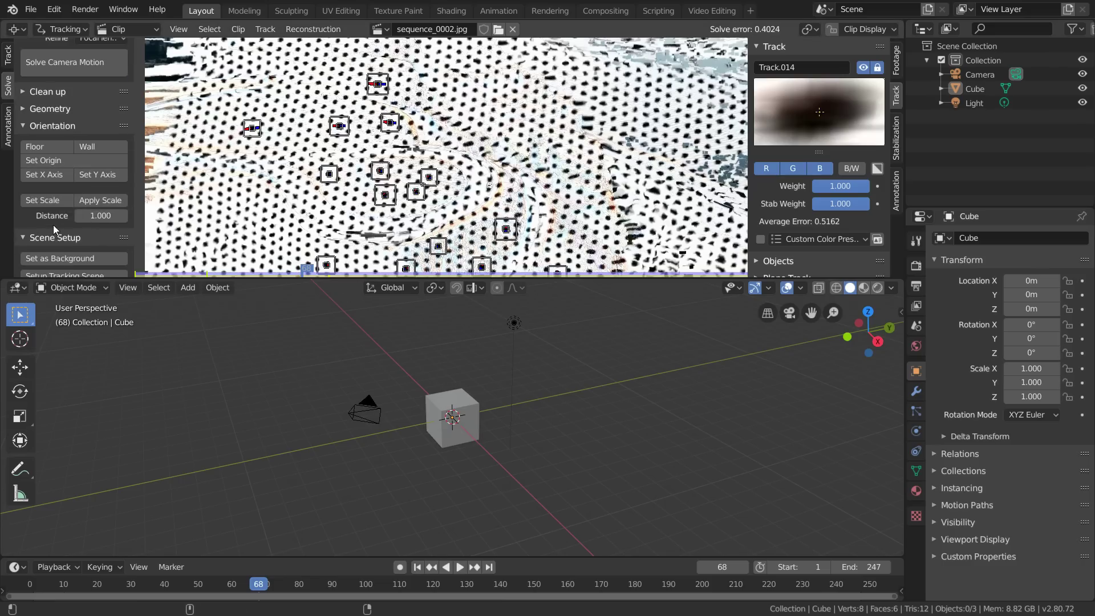
{"action": "left_click", "coordinate": [64, 265]}
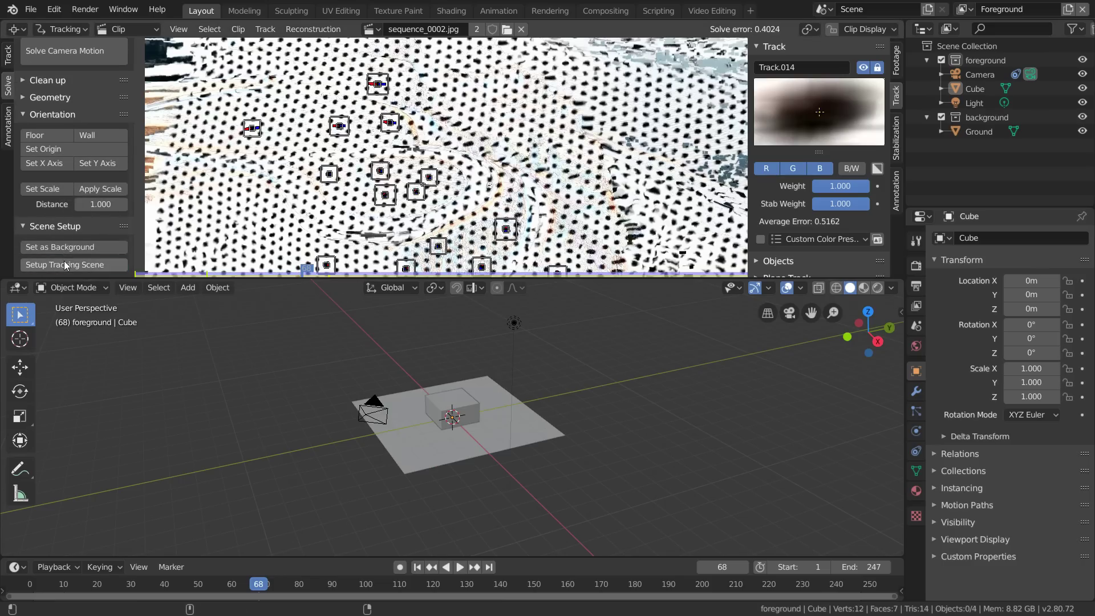
{"action": "left_click", "coordinate": [788, 313]}
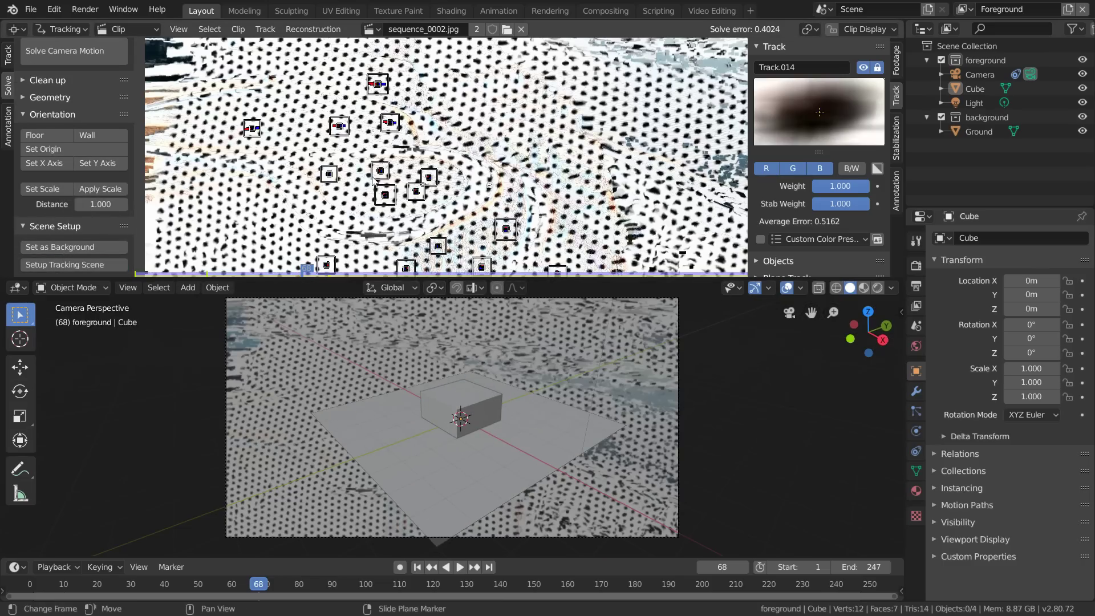
Define the floor from the upper-middle, lower-middle and lower-right markers inside the road loop.
{"action": "scroll", "coordinate": [451, 166], "scroll_direction": "up", "scroll_amount": 4}
{"action": "scroll", "coordinate": [453, 173], "scroll_direction": "up", "scroll_amount": 2}
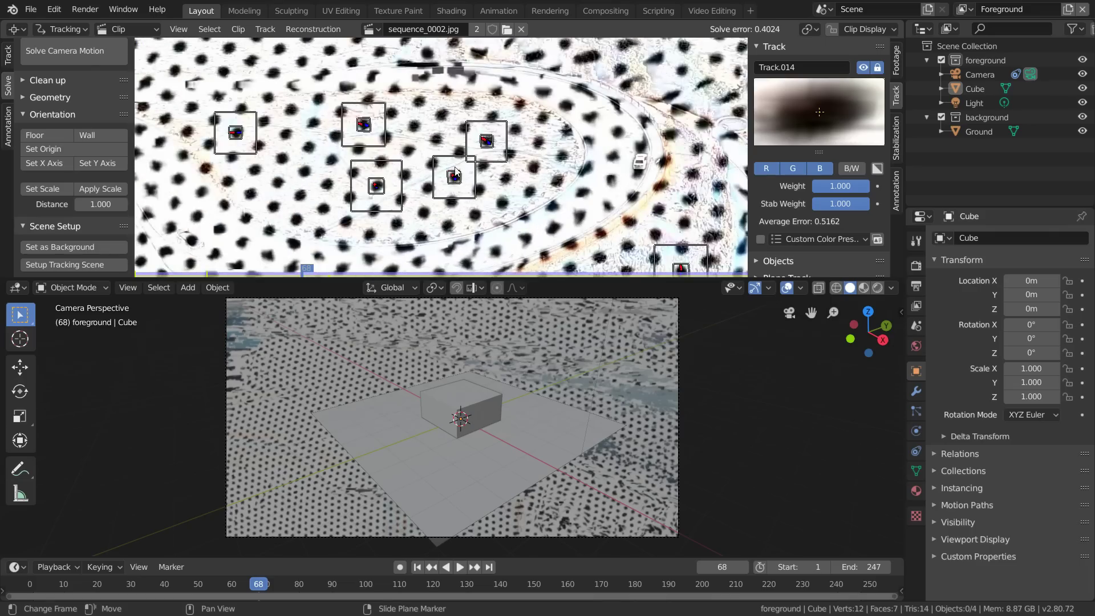
{"action": "left_click", "coordinate": [455, 168]}
{"action": "left_click", "coordinate": [366, 126], "text": "shift"}
{"action": "left_click", "coordinate": [372, 182], "text": "shift"}
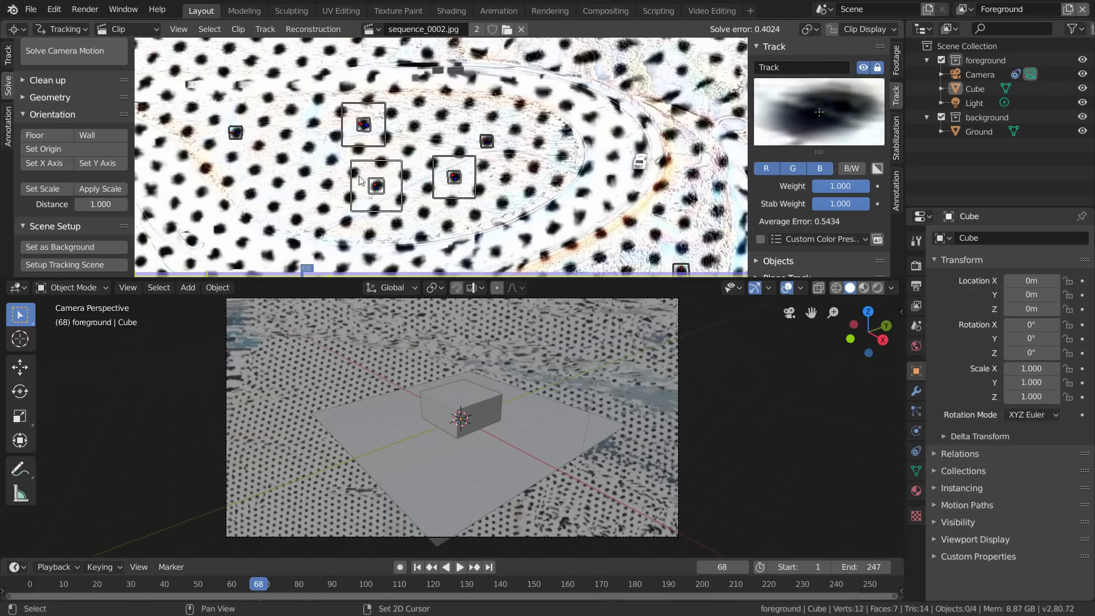
{"action": "left_click", "coordinate": [61, 136]}
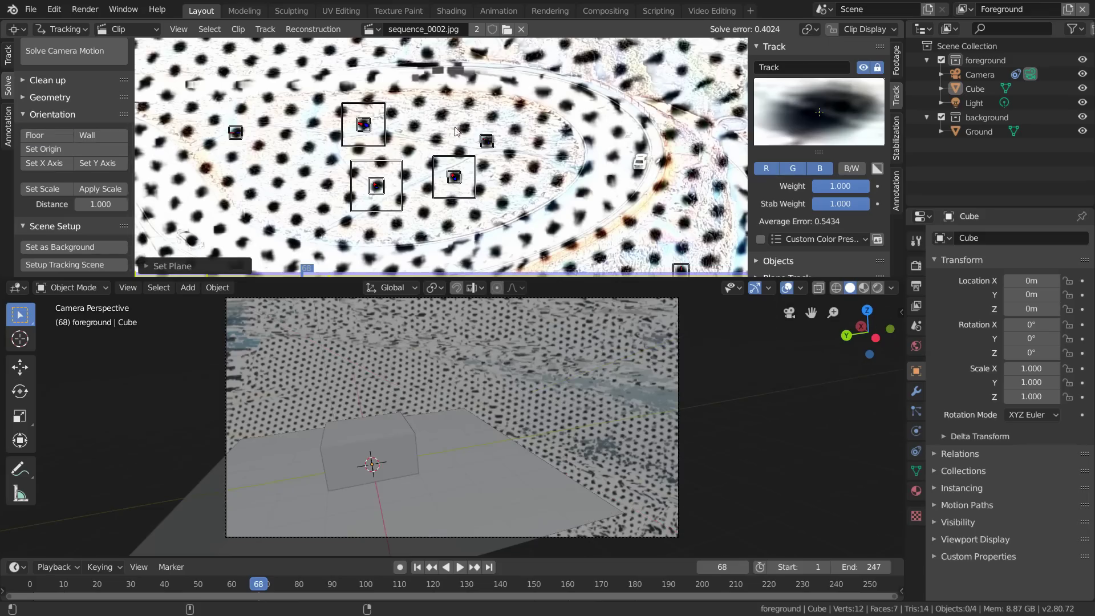
Redefine the floor from the far-right, lower-right and upper-middle markers inside the road loop.
{"action": "left_click", "coordinate": [486, 140]}
{"action": "left_click", "coordinate": [454, 177], "text": "shift"}
{"action": "left_click", "coordinate": [363, 124], "text": "shift"}
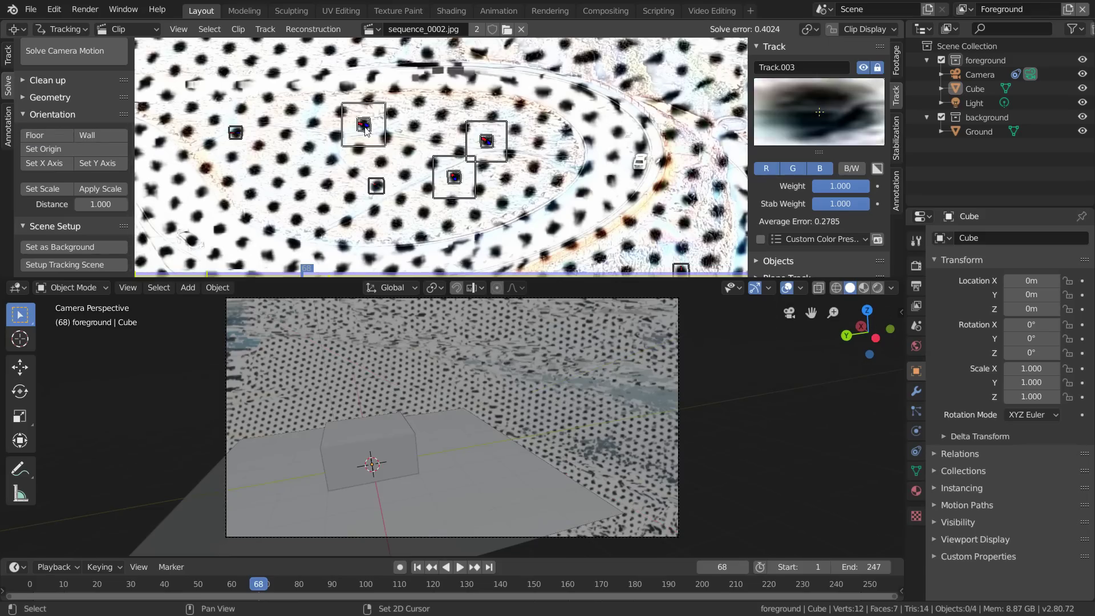
{"action": "left_click", "coordinate": [55, 137]}
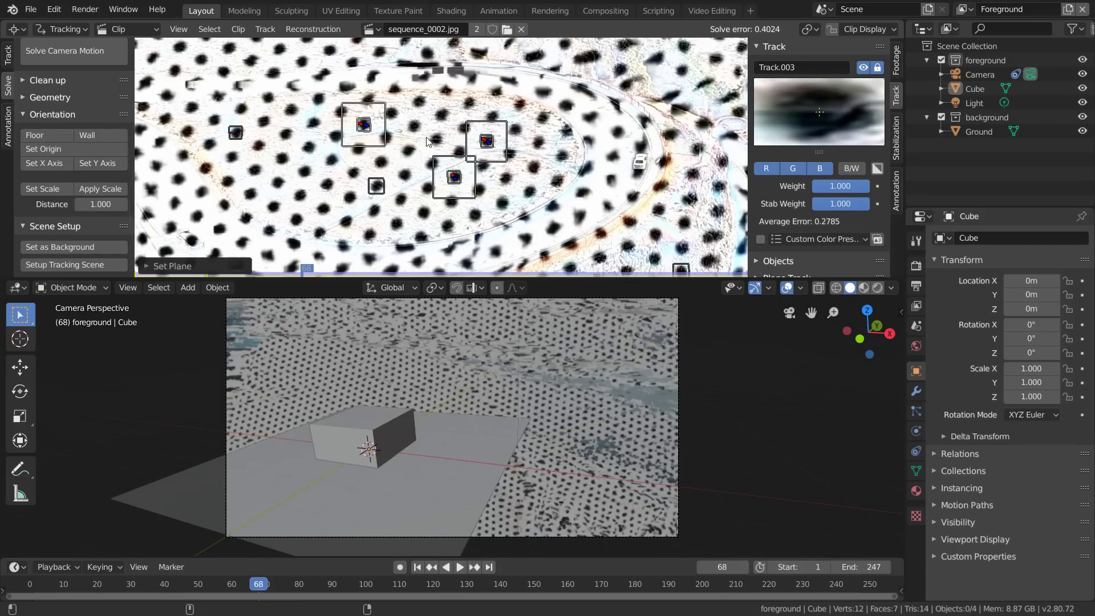
Try the floor with the far-left, lower-middle and far-right markers inside the road loop.
{"action": "left_click", "coordinate": [239, 138]}
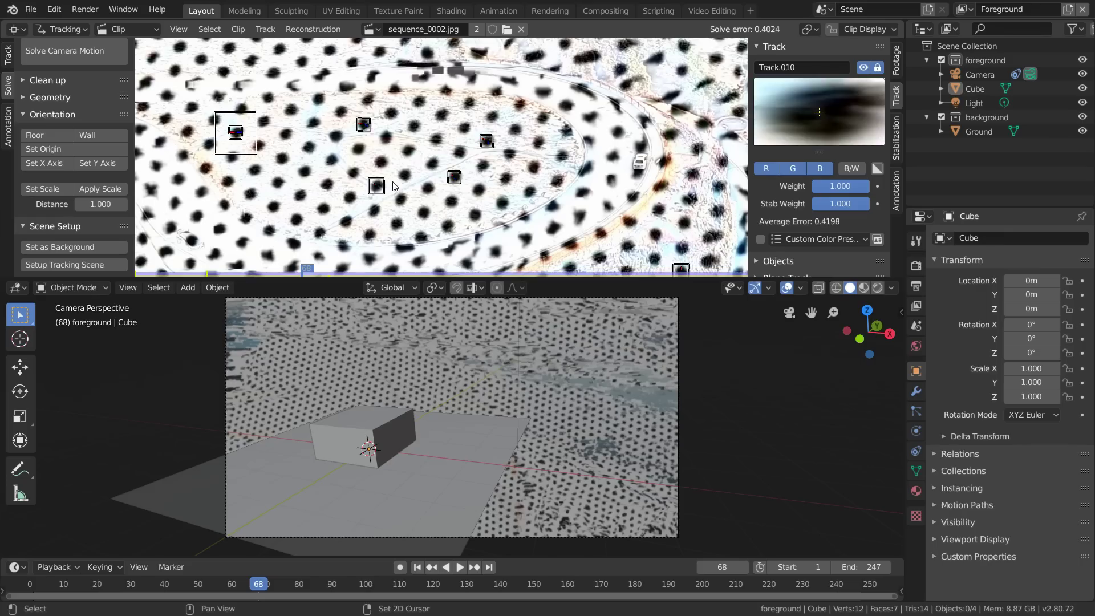
{"action": "left_click", "coordinate": [388, 189], "text": "shift"}
{"action": "left_click", "coordinate": [488, 141], "text": "shift"}
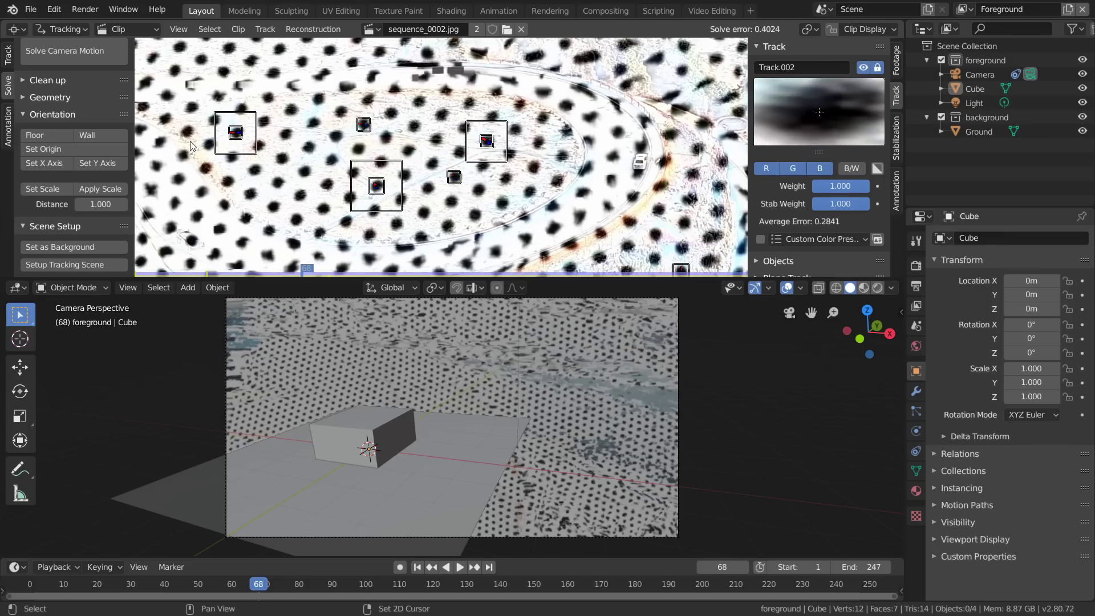
{"action": "left_click", "coordinate": [38, 138]}
Set the floor from the upper-middle, lower-right and lower-middle loop markers and place the origin on the lower-right one.
{"action": "left_click", "coordinate": [362, 123]}
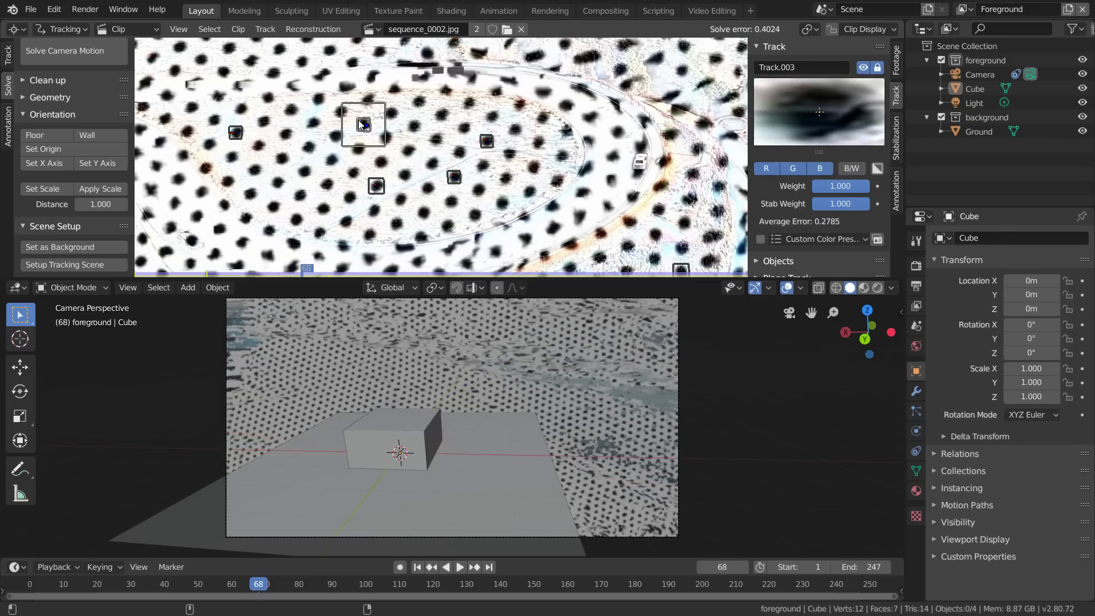
{"action": "left_click", "coordinate": [454, 177], "text": "shift"}
{"action": "left_click", "coordinate": [378, 188], "text": "shift"}
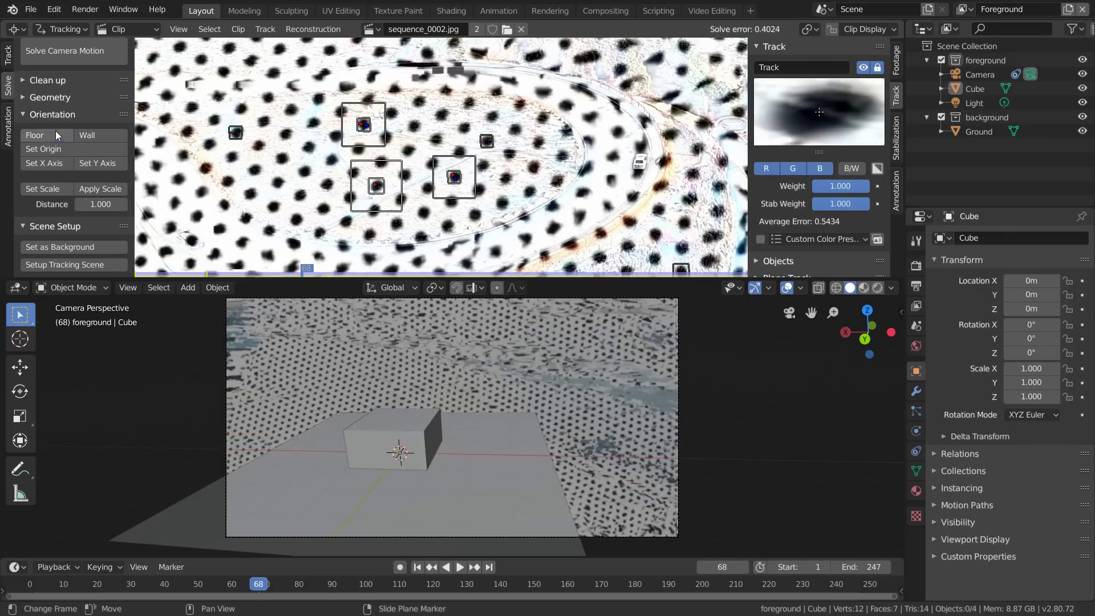
{"action": "left_click", "coordinate": [35, 136]}
{"action": "left_click", "coordinate": [458, 176]}
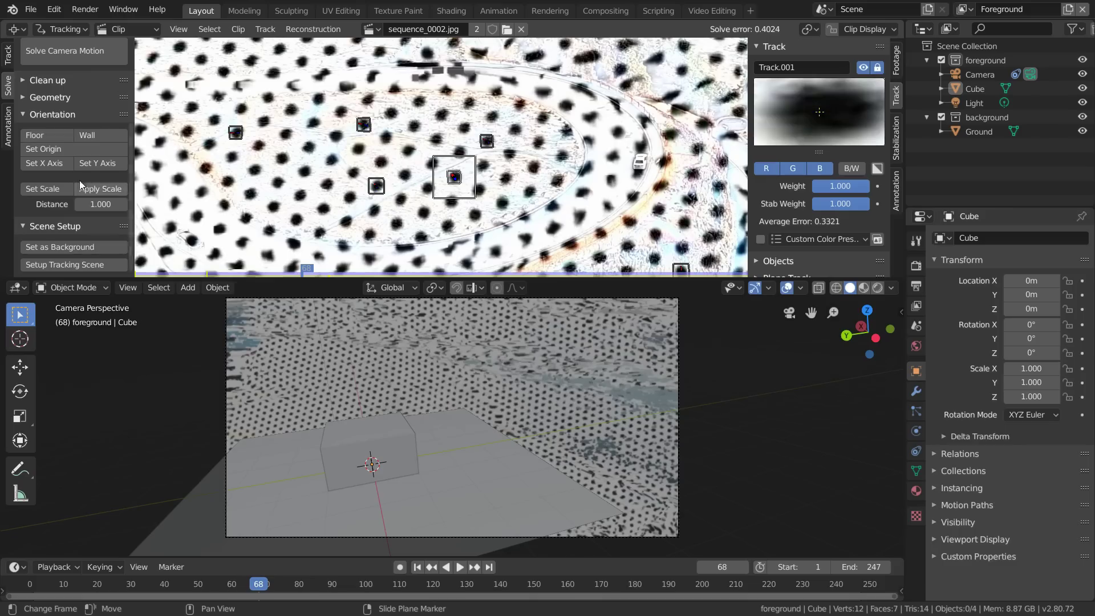
{"action": "left_click", "coordinate": [44, 149]}
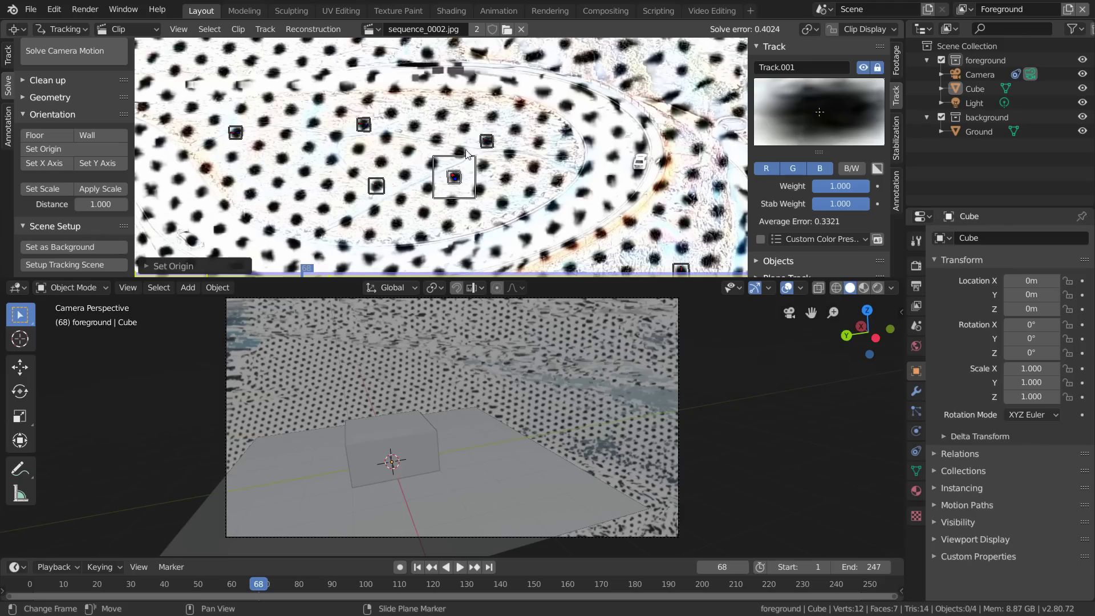
Set the floor again using the far-right, upper-middle and lower-right markers inside the road loop.
{"action": "left_click", "coordinate": [486, 141], "text": "shift"}
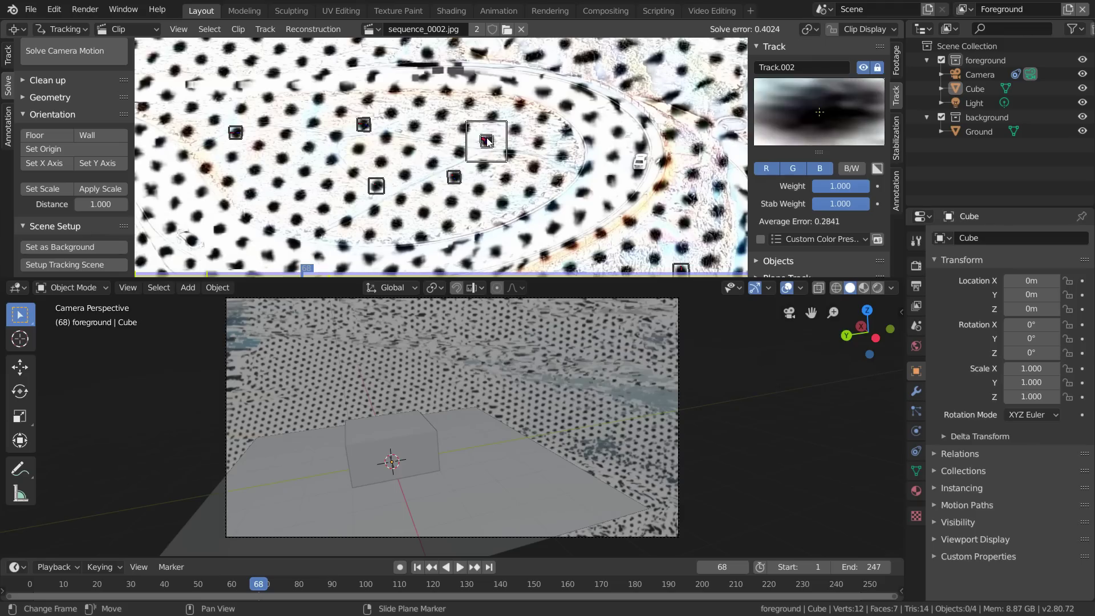
{"action": "left_click", "coordinate": [364, 125], "text": "shift"}
{"action": "left_click", "coordinate": [454, 177], "text": "shift"}
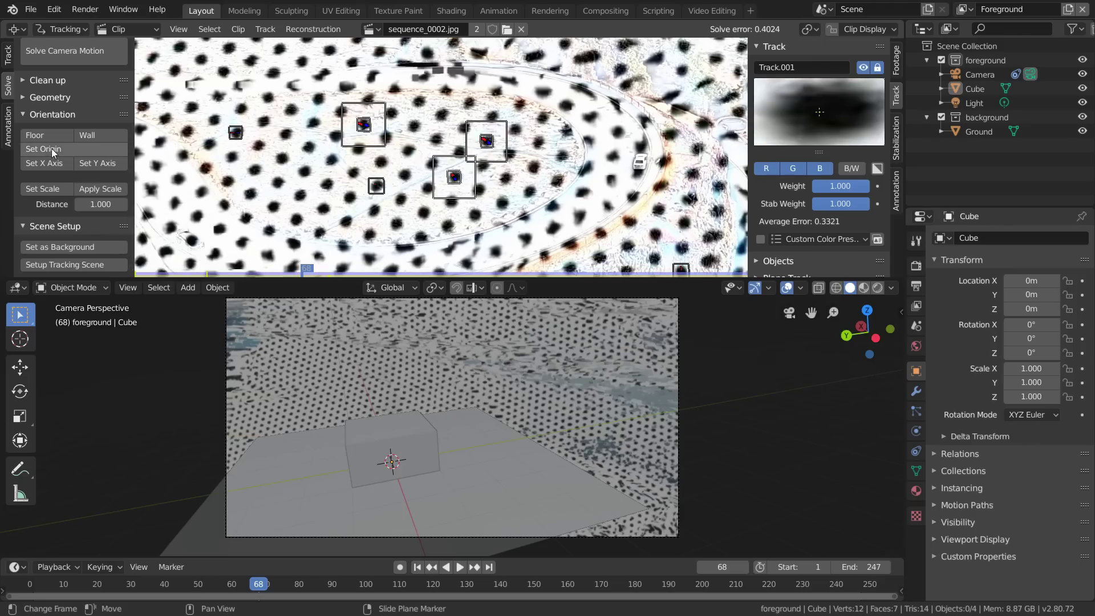
{"action": "left_click", "coordinate": [36, 135]}
Set the origin on the lower-right loop marker and set the scale between it and the far-right marker with distance 1.000.
{"action": "left_click", "coordinate": [455, 159]}
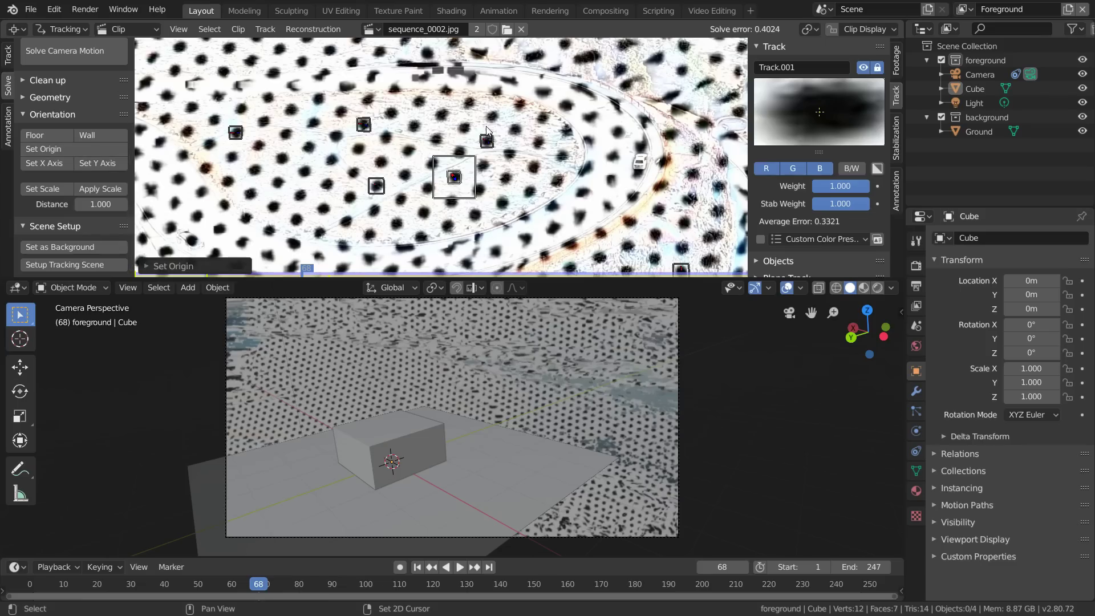
{"action": "left_click", "coordinate": [487, 141], "text": "shift"}
{"action": "left_click", "coordinate": [33, 190]}
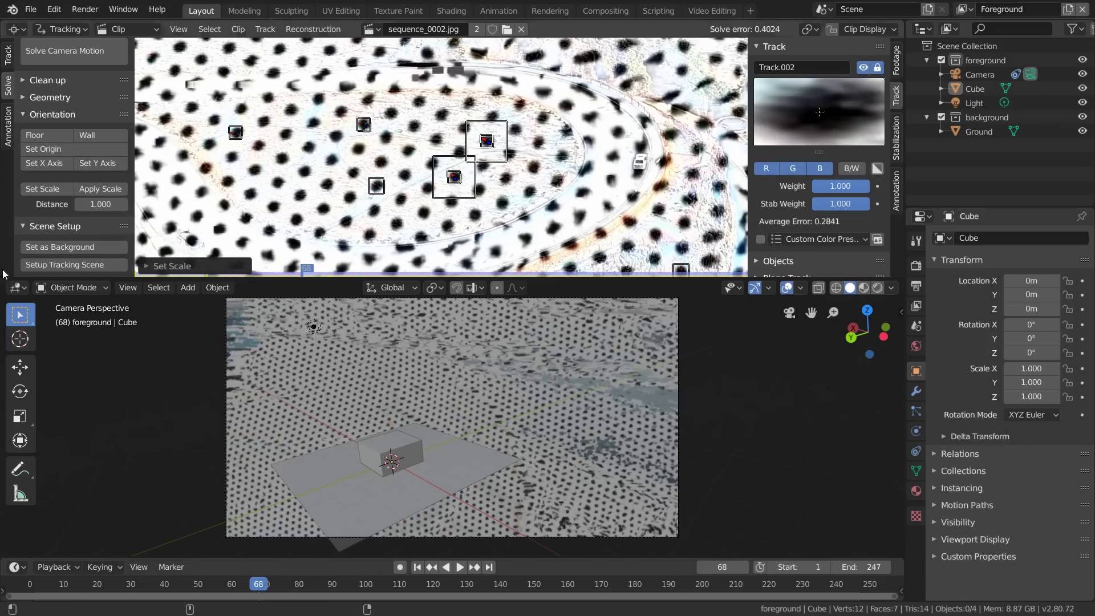
Merge the clip editor area into the 3D viewport and expand the camera's background image settings.
{"action": "left_click_drag", "start_coordinate": [9, 287], "coordinate": [8, 237]}
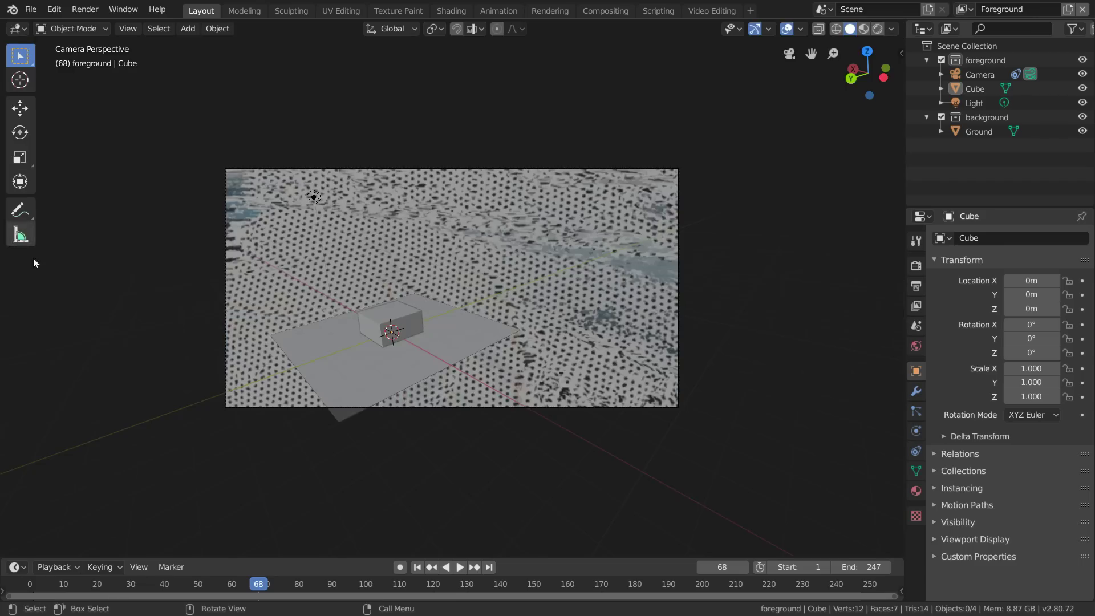
{"action": "left_click", "coordinate": [778, 322]}
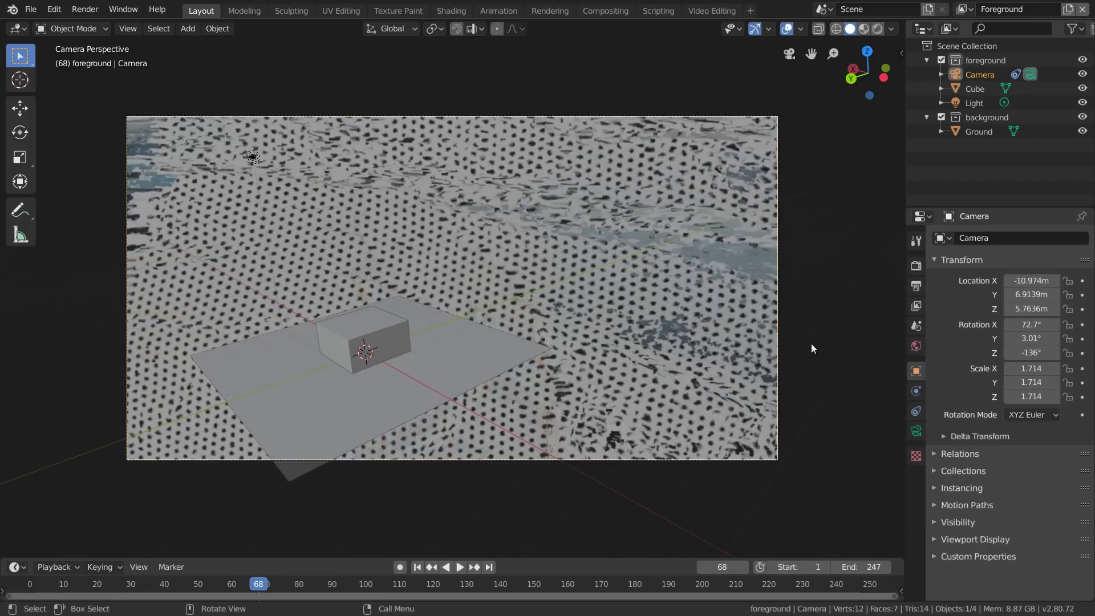
{"action": "left_click", "coordinate": [912, 437]}
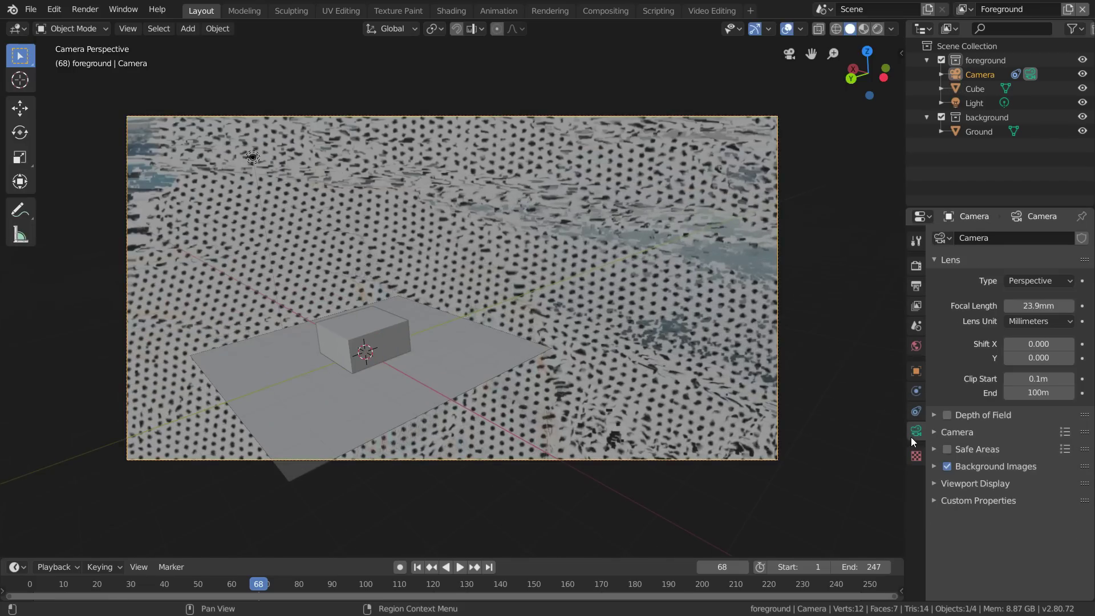
{"action": "left_click", "coordinate": [936, 466]}
Replace the camera's background clip with OriginalFootage.mp4 from the Desktop and save the file.
{"action": "scroll", "coordinate": [950, 474], "scroll_direction": "down", "scroll_amount": 5}
{"action": "left_click", "coordinate": [1060, 454]}
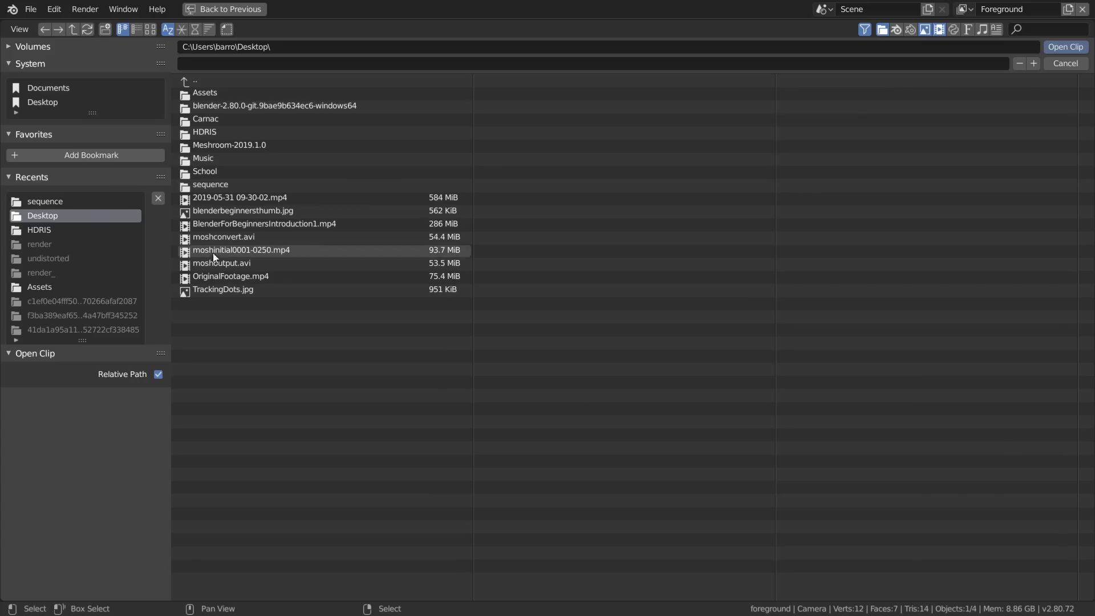
{"action": "left_click", "coordinate": [225, 274]}
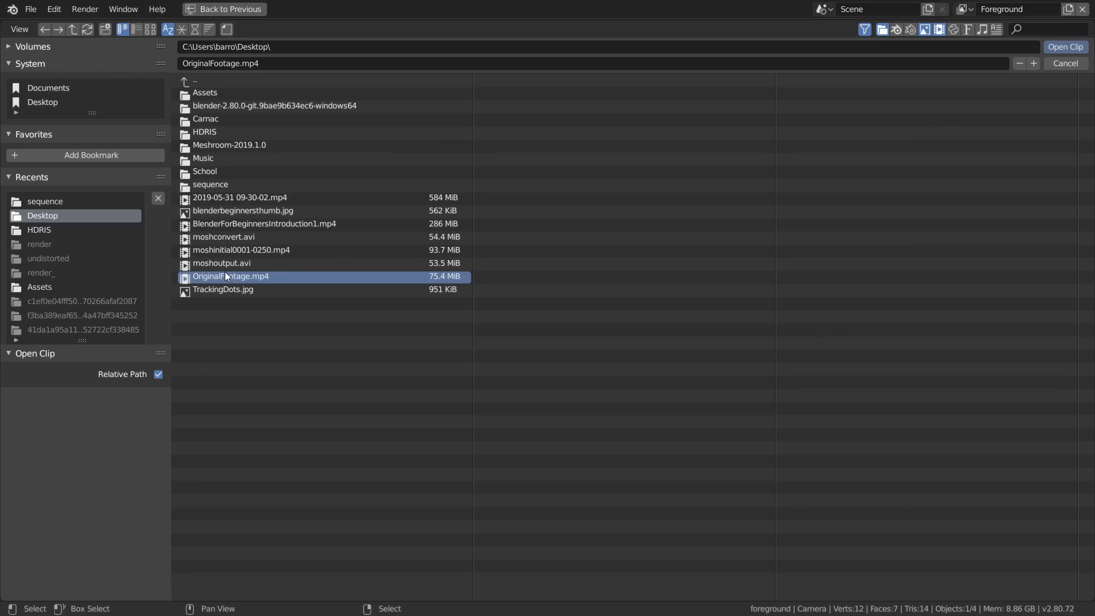
{"action": "double_click", "coordinate": [225, 274]}
{"action": "key", "text": "ctrl+s"}
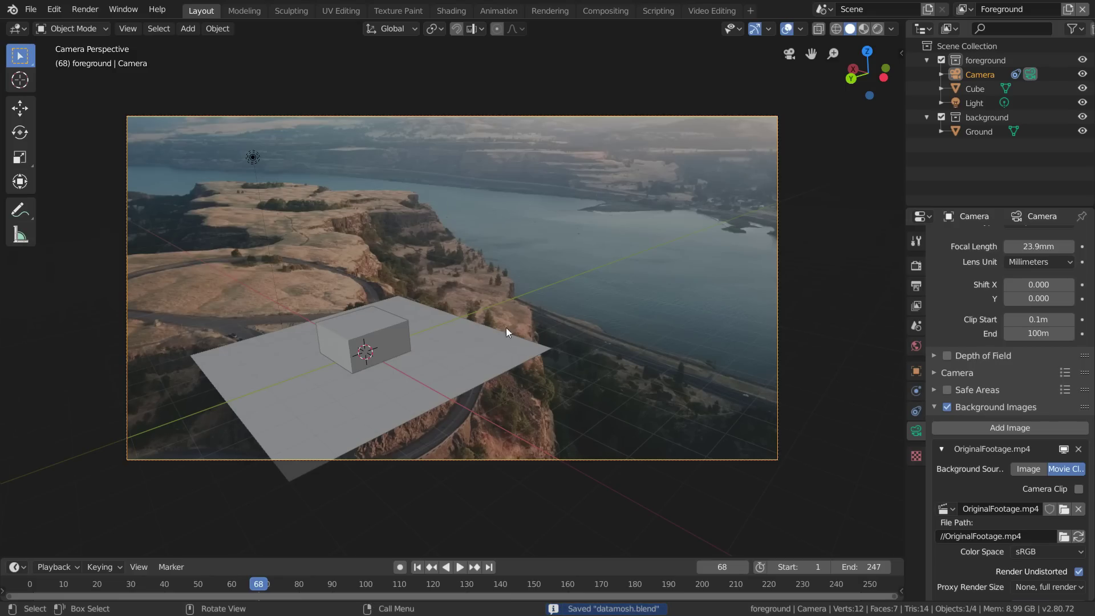
Set the opacity (alpha) of the OriginalFootage.mp4 background clip to 1.000.
{"action": "scroll", "coordinate": [1009, 493], "scroll_direction": "down", "scroll_amount": 2}
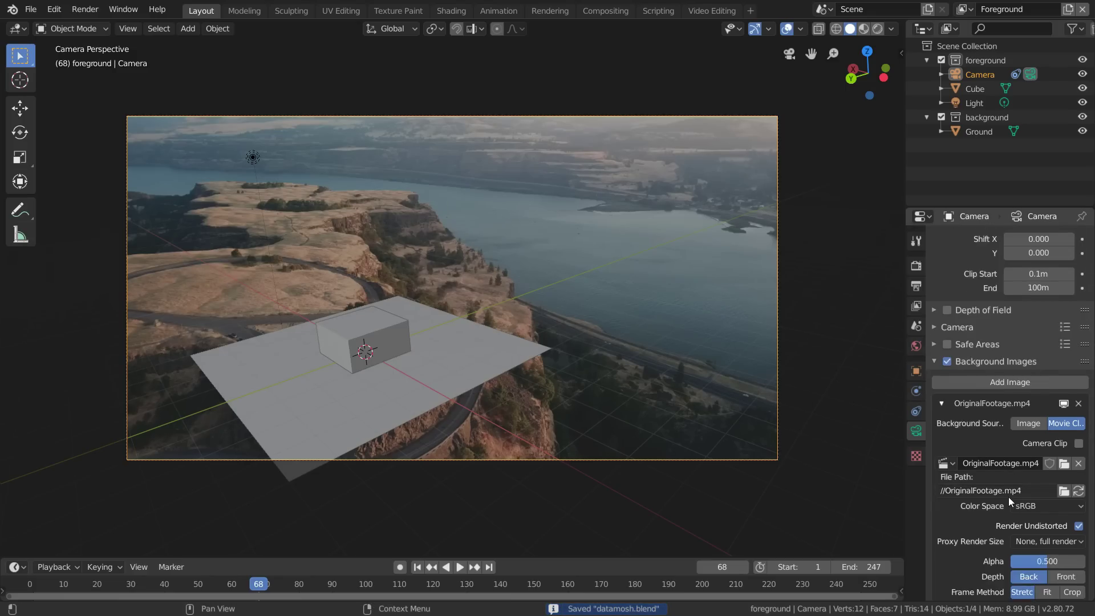
{"action": "scroll", "coordinate": [1009, 497], "scroll_direction": "down", "scroll_amount": 1}
{"action": "left_click_drag", "start_coordinate": [1043, 539], "coordinate": [1084, 539]}
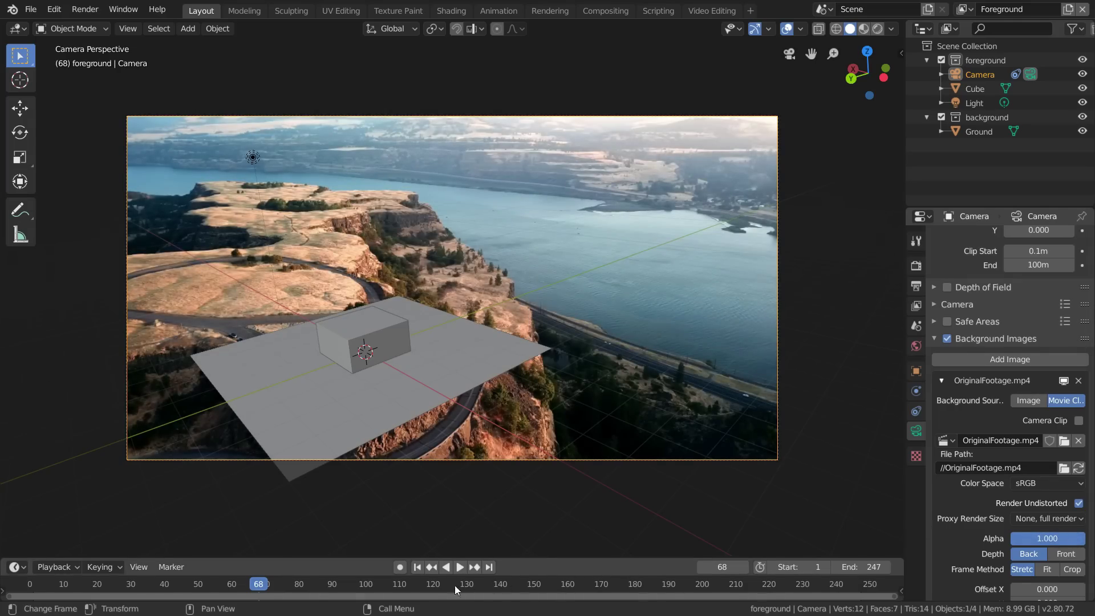
Check how the cube and ground plane follow the original footage at frames 99, 134 and 182.
{"action": "left_click", "coordinate": [366, 587]}
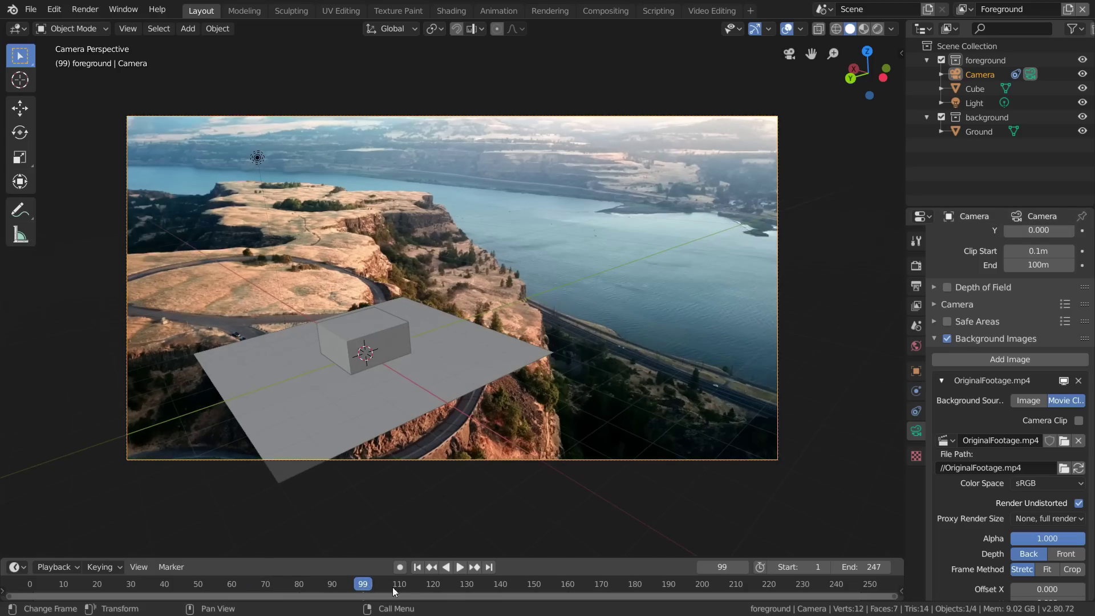
{"action": "left_click", "coordinate": [481, 583]}
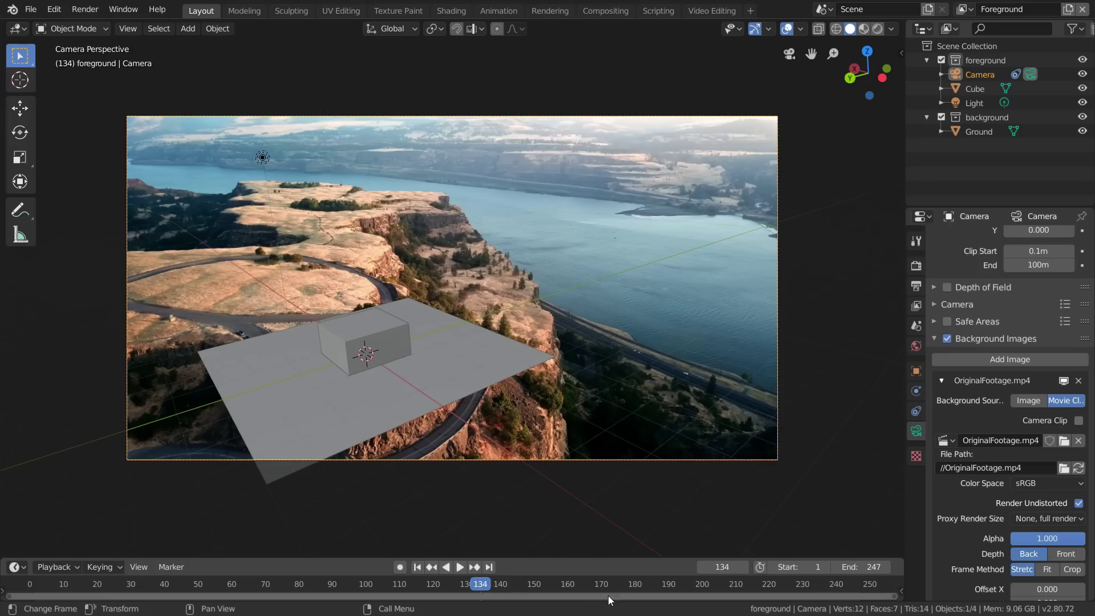
{"action": "left_click", "coordinate": [642, 584]}
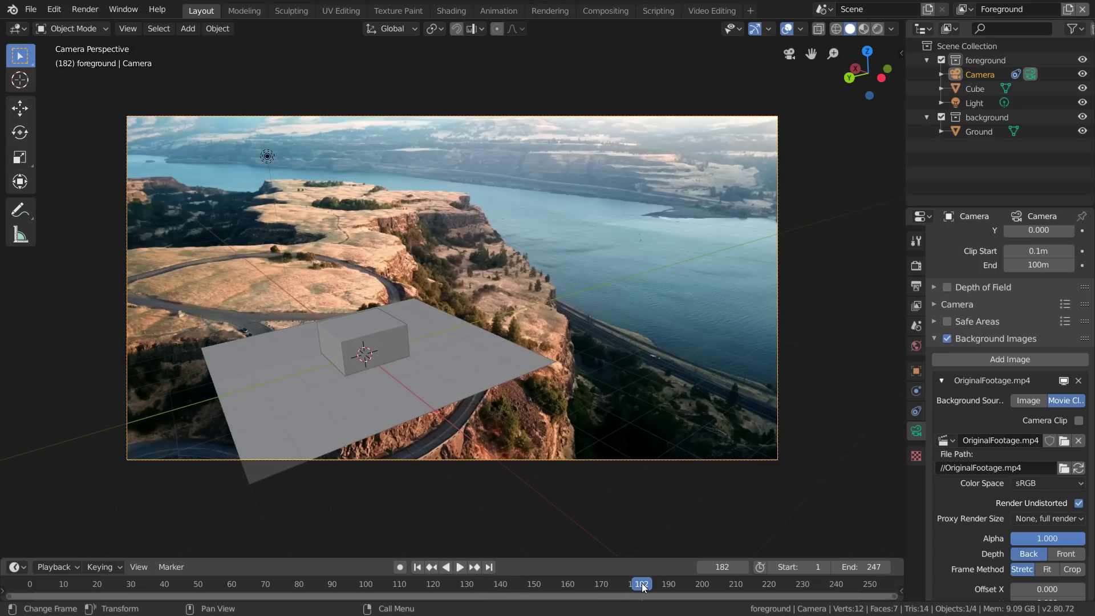